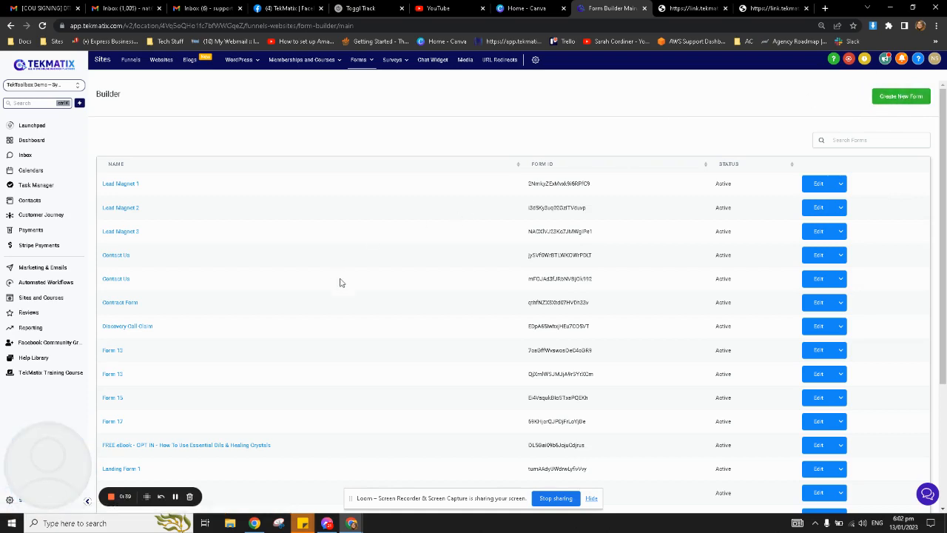
Open the Lead Magnet 1 form, inspect its First Name field, and try adding a Button below Submit.
{"action": "left_click", "coordinate": [135, 186]}
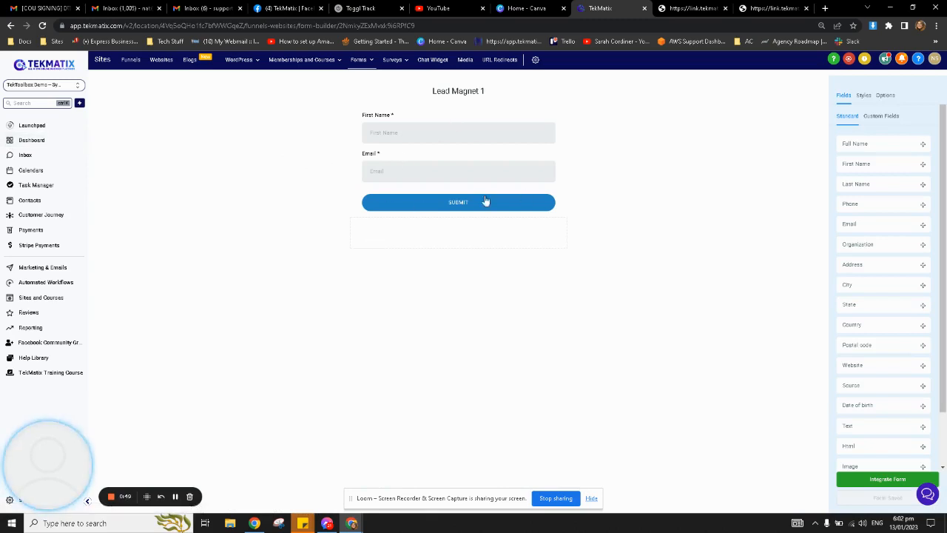
{"action": "left_click", "coordinate": [472, 141]}
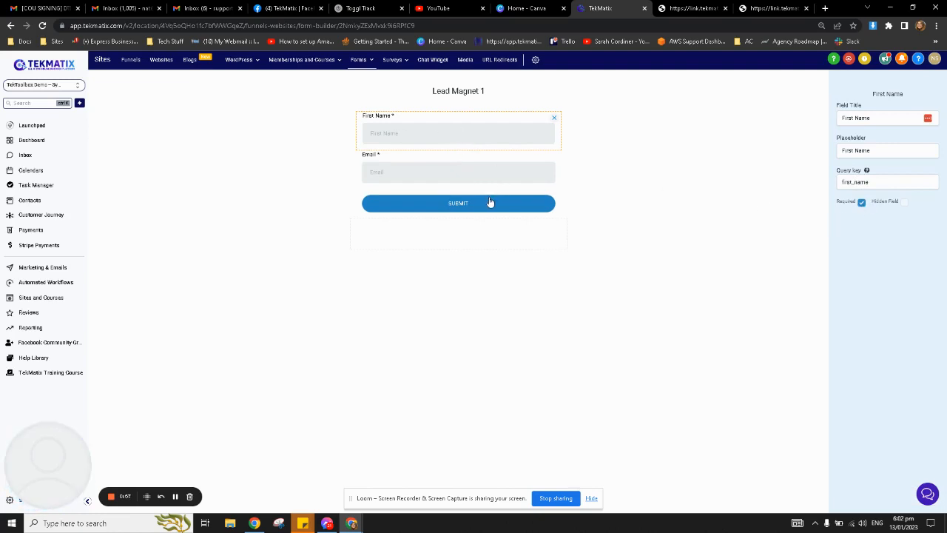
{"action": "left_click", "coordinate": [747, 182]}
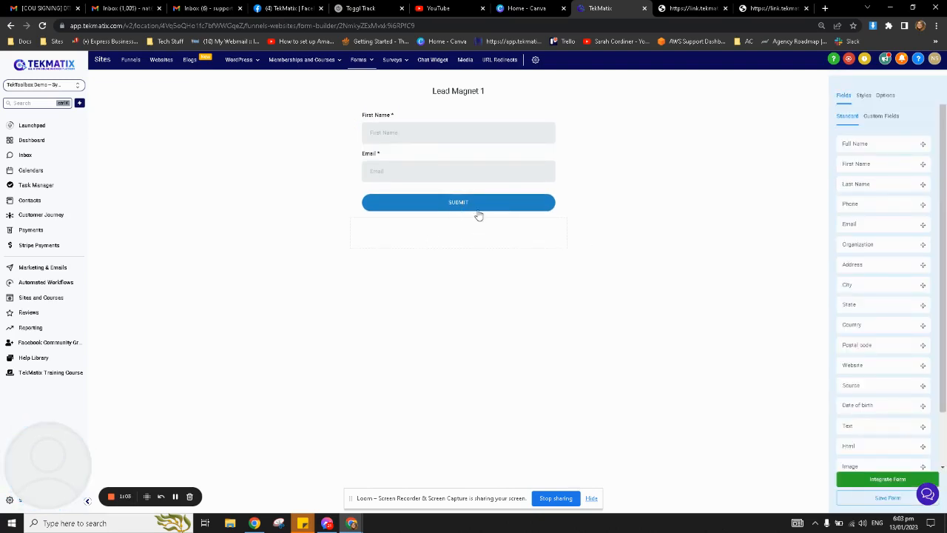
{"action": "scroll", "coordinate": [884, 355], "scroll_direction": "down", "scroll_amount": 2}
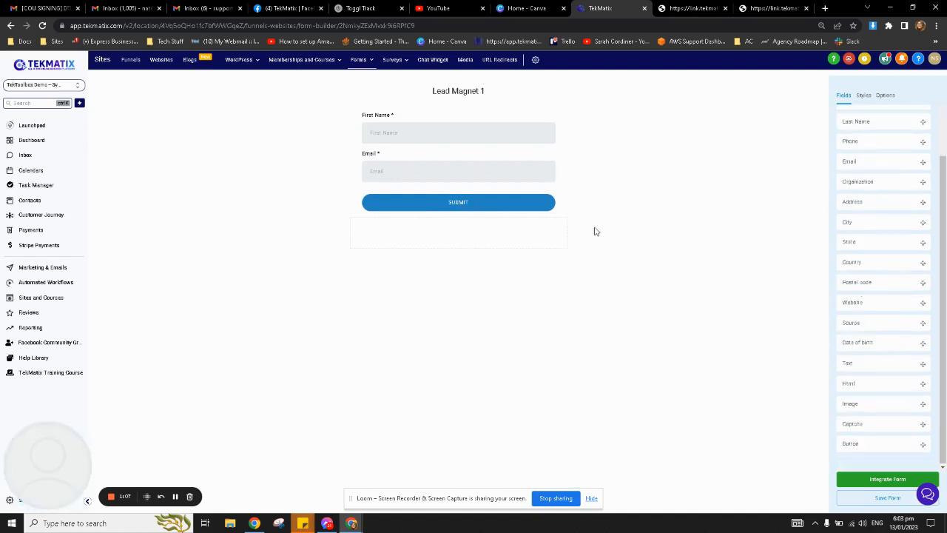
{"action": "left_click_drag", "start_coordinate": [872, 437], "coordinate": [451, 234]}
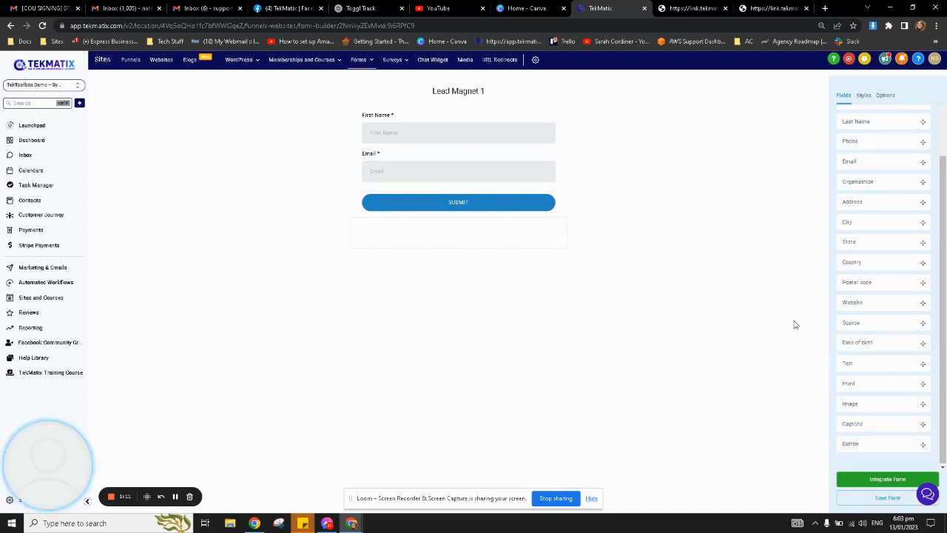
Change the SUBMIT button's background colour from dark blue to a lighter blue.
{"action": "left_click", "coordinate": [497, 205]}
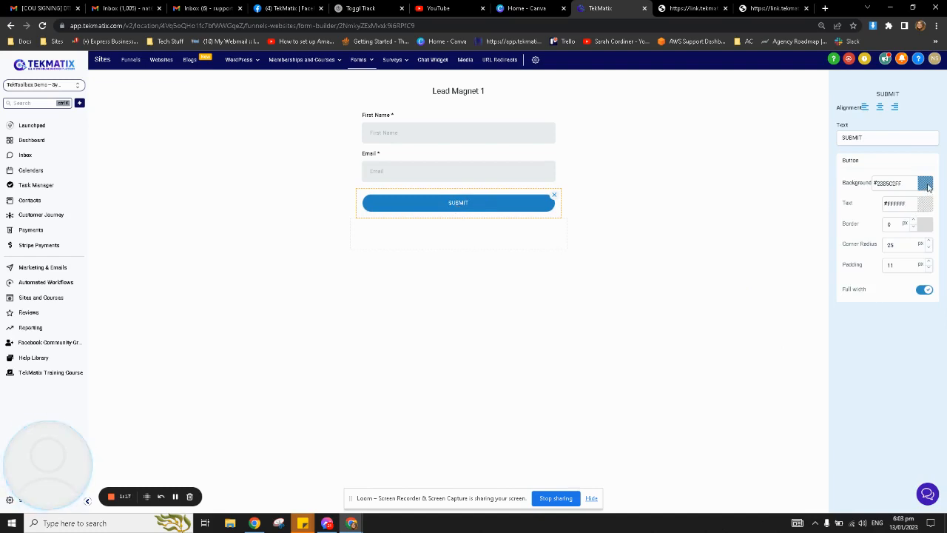
{"action": "left_click", "coordinate": [927, 185]}
{"action": "mouse_move", "coordinate": [898, 205]}
{"action": "left_mouse_down"}
{"action": "mouse_move", "coordinate": [909, 237]}
{"action": "mouse_move", "coordinate": [909, 190]}
{"action": "left_mouse_up"}
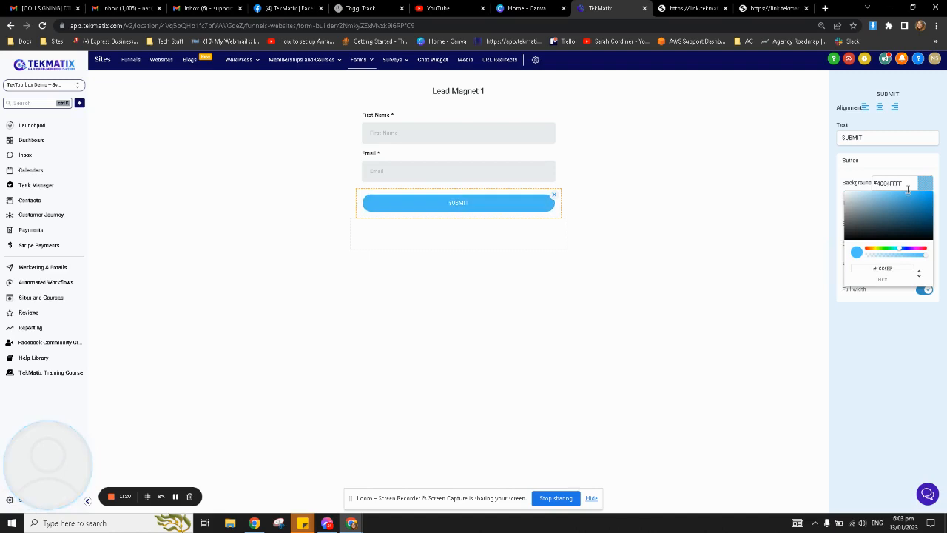
{"action": "left_click", "coordinate": [755, 208]}
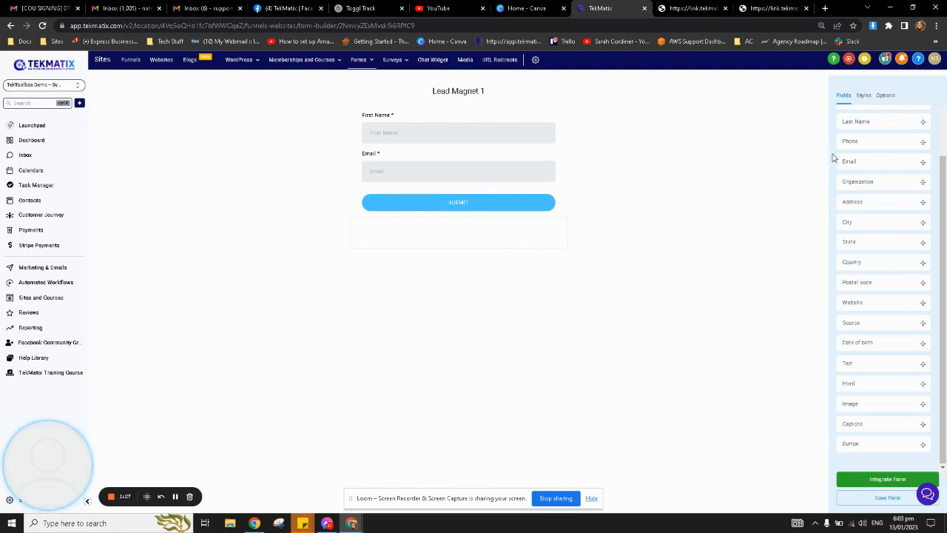
{"action": "scroll", "coordinate": [852, 227], "scroll_direction": "up", "scroll_amount": 2}
{"action": "scroll", "coordinate": [870, 307], "scroll_direction": "down", "scroll_amount": 1}
{"action": "scroll", "coordinate": [880, 348], "scroll_direction": "up", "scroll_amount": 1}
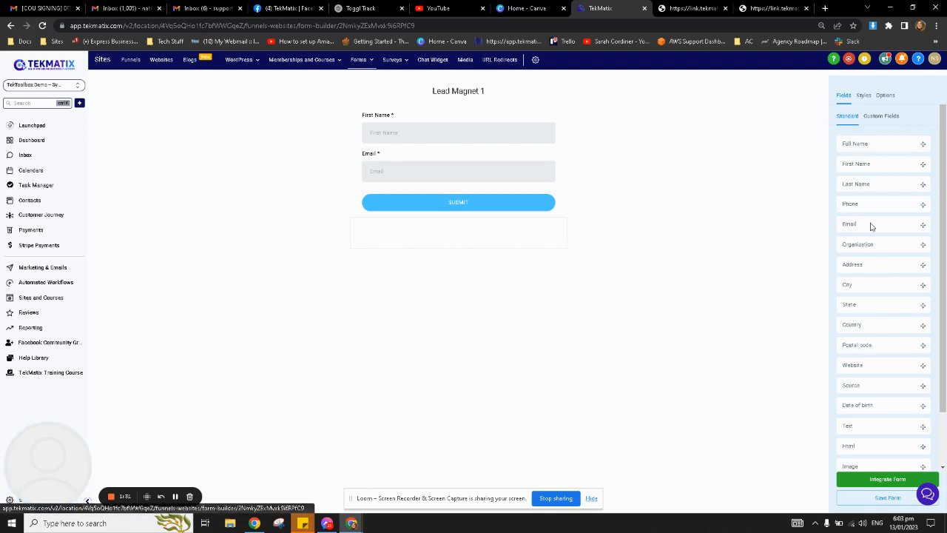
Show the Custom Fields list, dismiss the New Custom Field dialog, and return to form options.
{"action": "scroll", "coordinate": [873, 306], "scroll_direction": "down", "scroll_amount": 2}
{"action": "scroll", "coordinate": [893, 398], "scroll_direction": "up", "scroll_amount": 2}
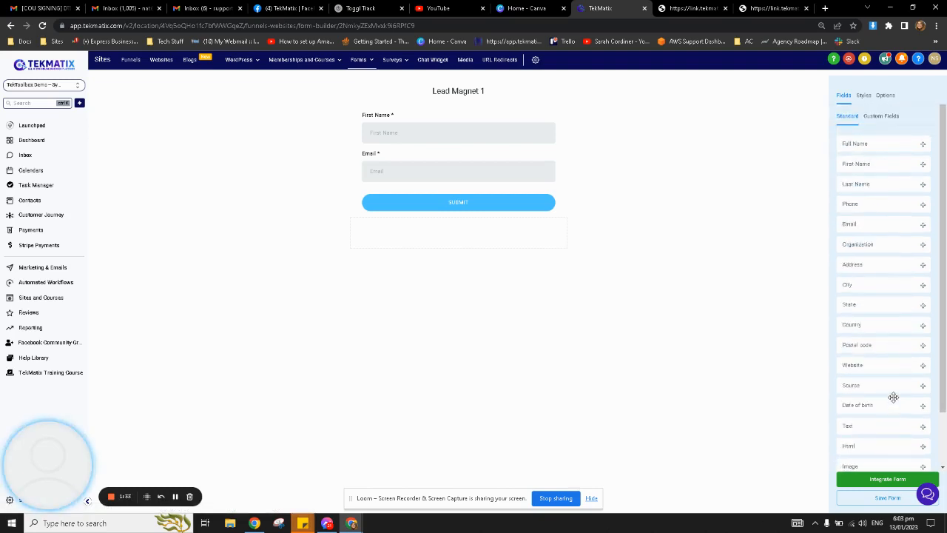
{"action": "left_click", "coordinate": [881, 118]}
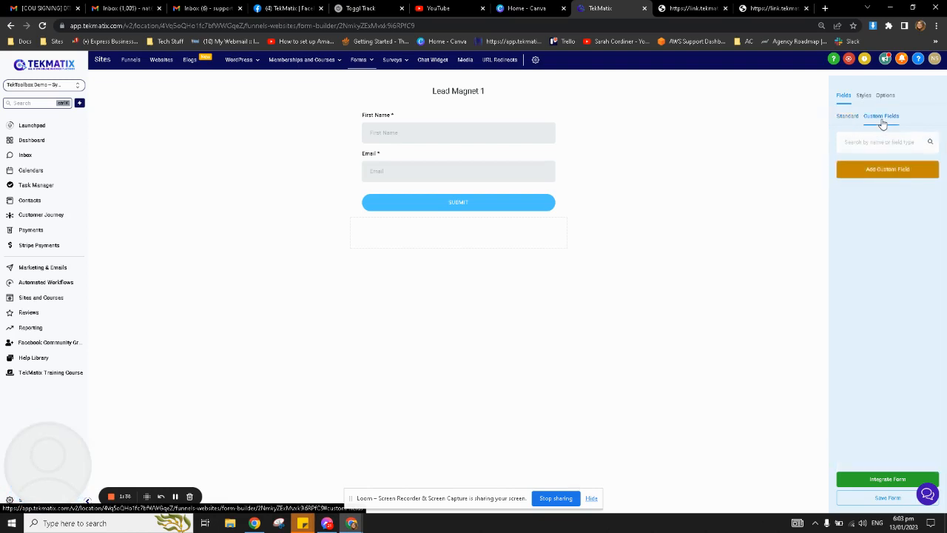
{"action": "left_click", "coordinate": [895, 172]}
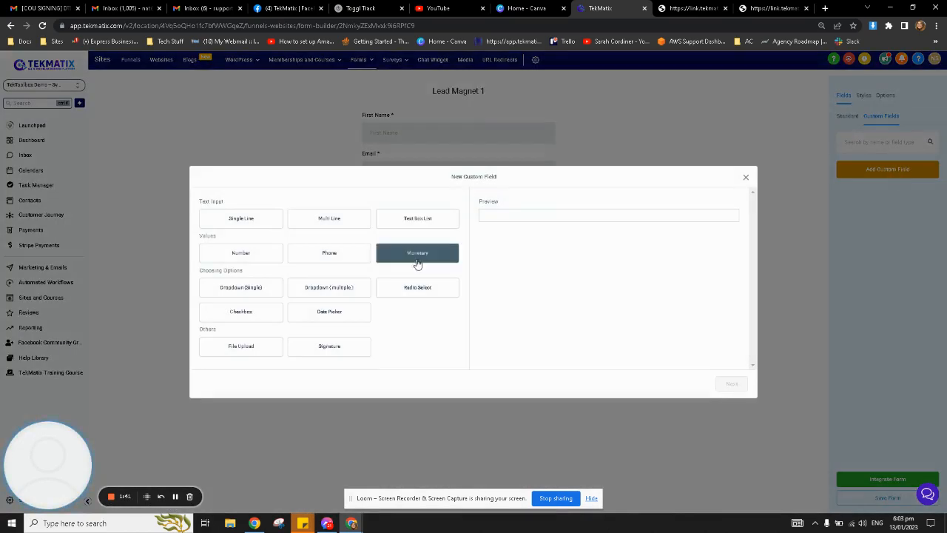
{"action": "left_click", "coordinate": [745, 178]}
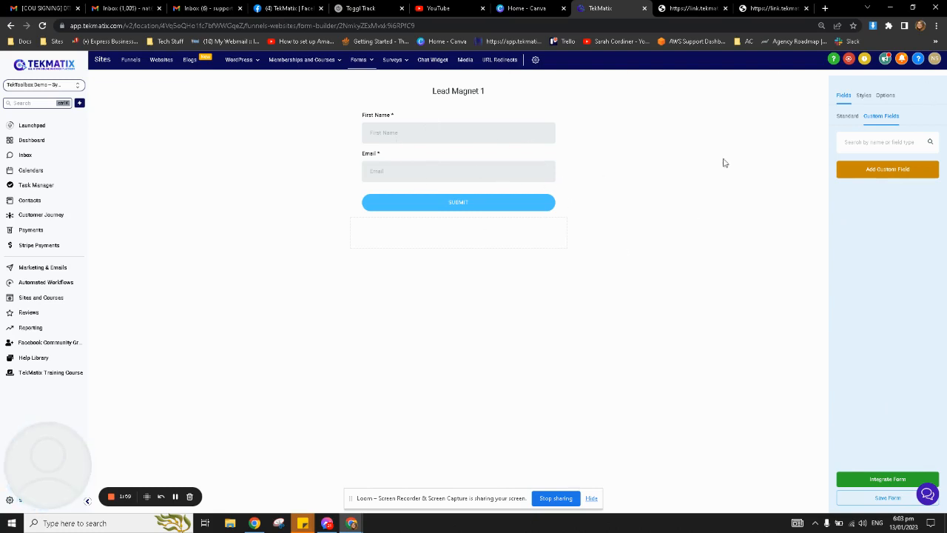
{"action": "left_click", "coordinate": [885, 96]}
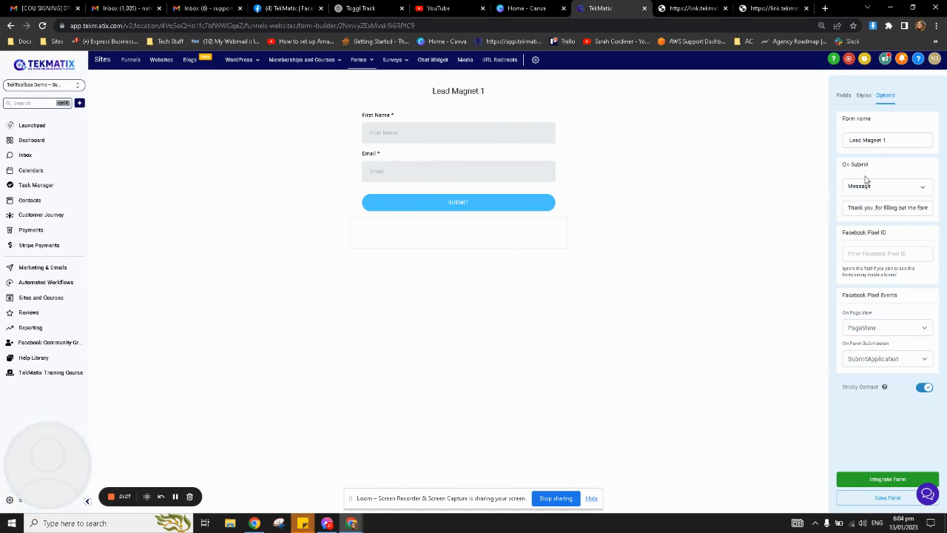
Clear the thank-you message and try the open-URL On Submit action.
{"action": "left_click", "coordinate": [874, 208]}
{"action": "key", "text": "ctrl+a"}
{"action": "key", "text": "ctrl+c"}
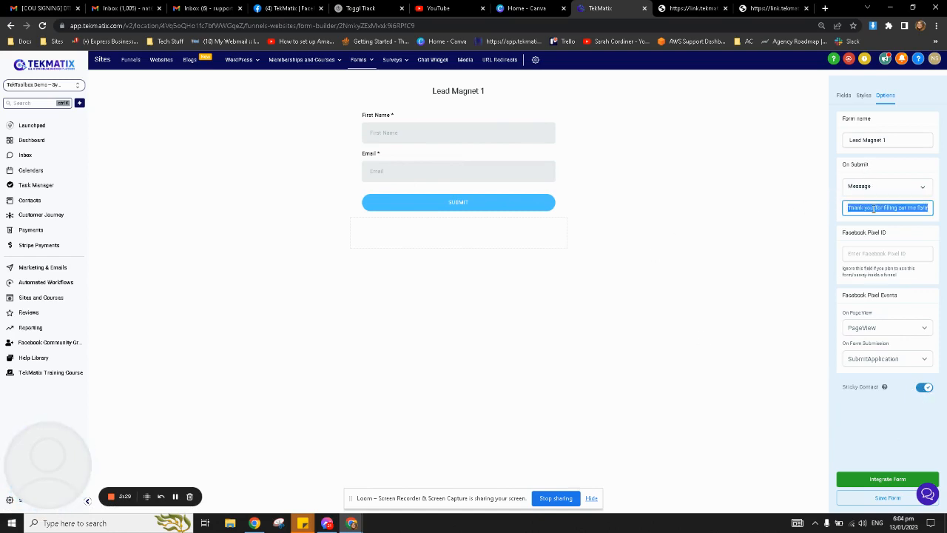
{"action": "key", "text": "BackSpace"}
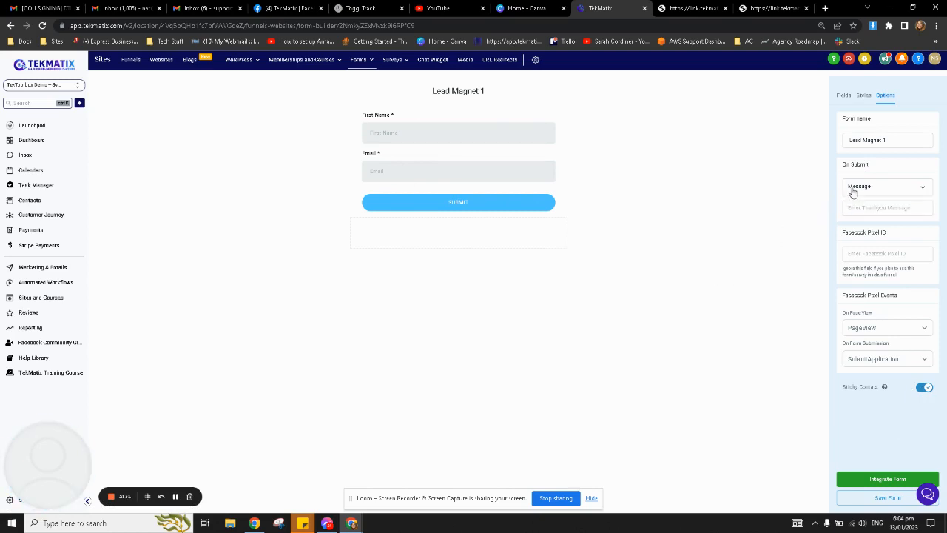
{"action": "left_click", "coordinate": [865, 190]}
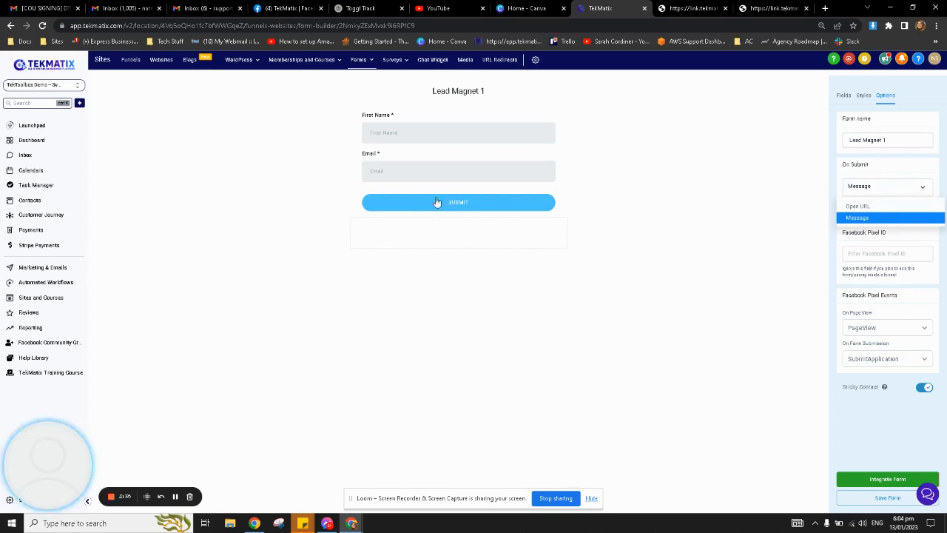
{"action": "left_click", "coordinate": [858, 207]}
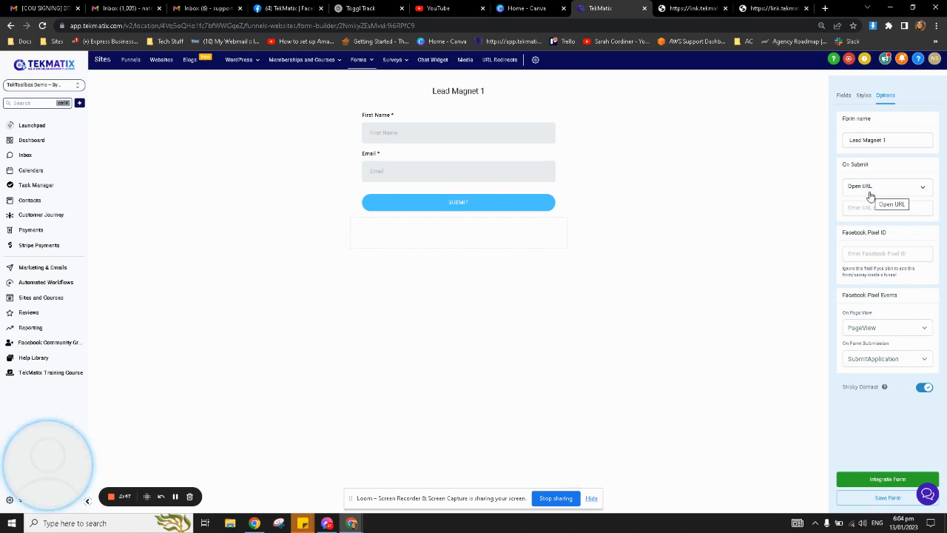
Set On Submit back to Message with 'Thank you for filling out the form' and save the form.
{"action": "left_click", "coordinate": [869, 192]}
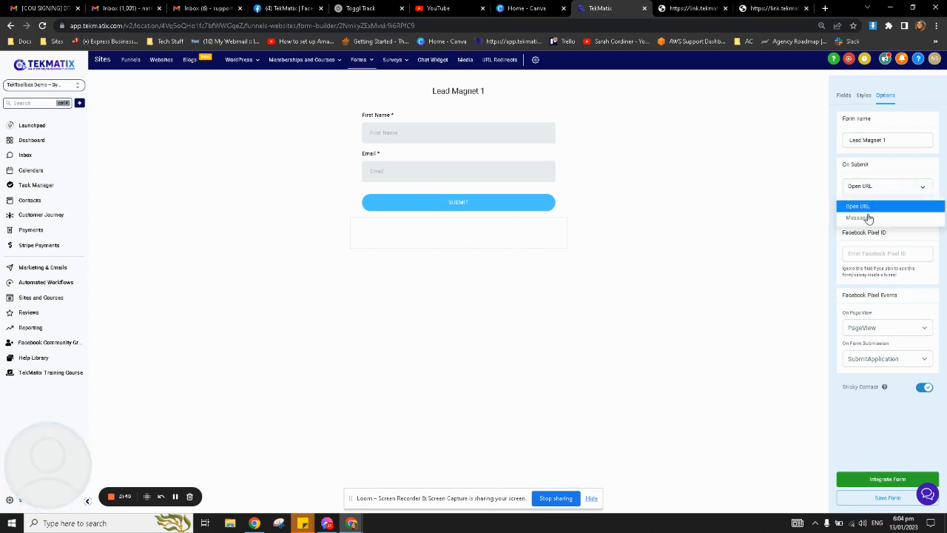
{"action": "left_click", "coordinate": [869, 218]}
{"action": "left_click", "coordinate": [869, 210]}
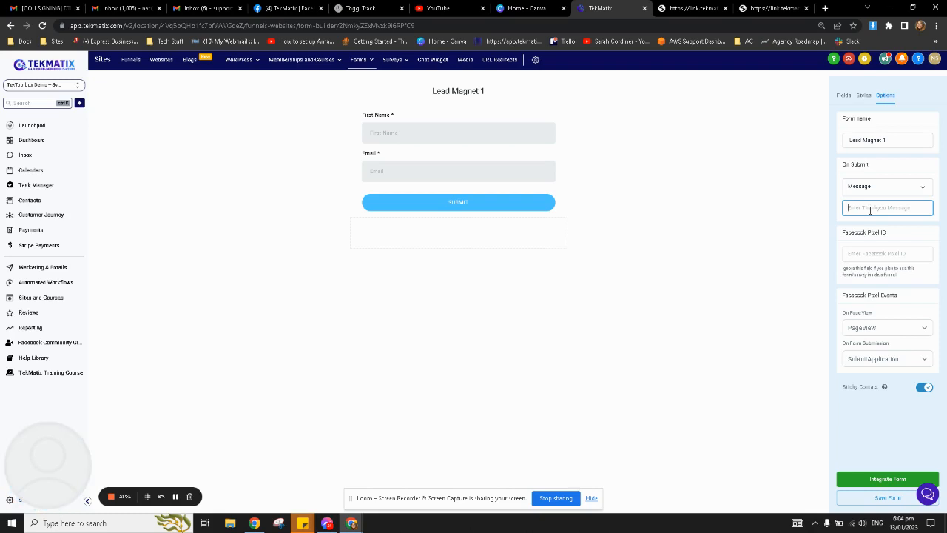
{"action": "key", "text": "ctrl+v"}
{"action": "left_click", "coordinate": [879, 498]}
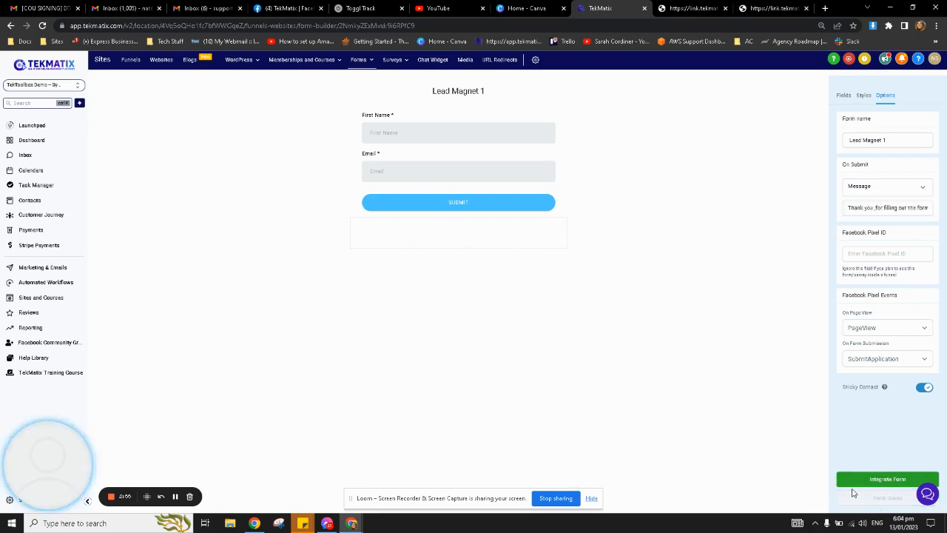
{"action": "left_click", "coordinate": [860, 482]}
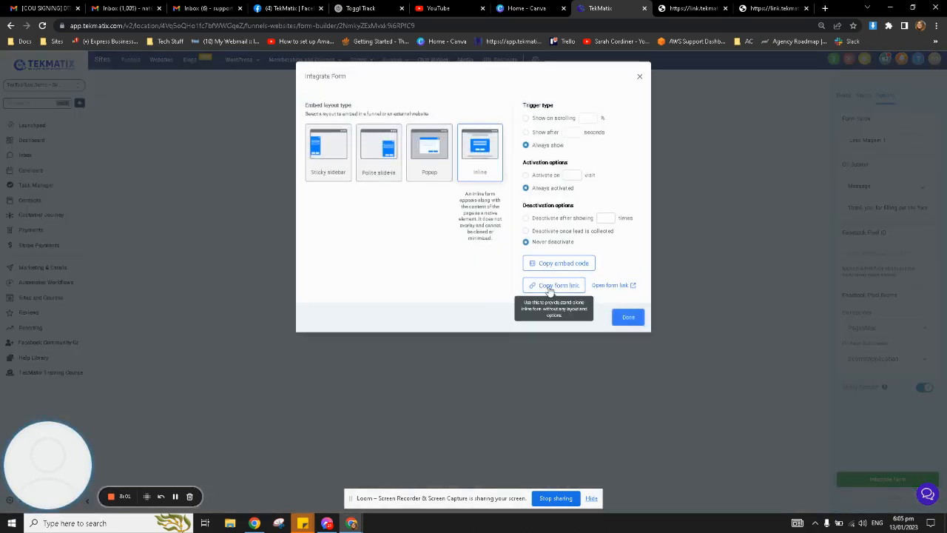
Copy the Lead Magnet 1 form link and load it in the other browser tab.
{"action": "left_click", "coordinate": [548, 289]}
{"action": "left_click", "coordinate": [693, 4]}
{"action": "left_click", "coordinate": [677, 28]}
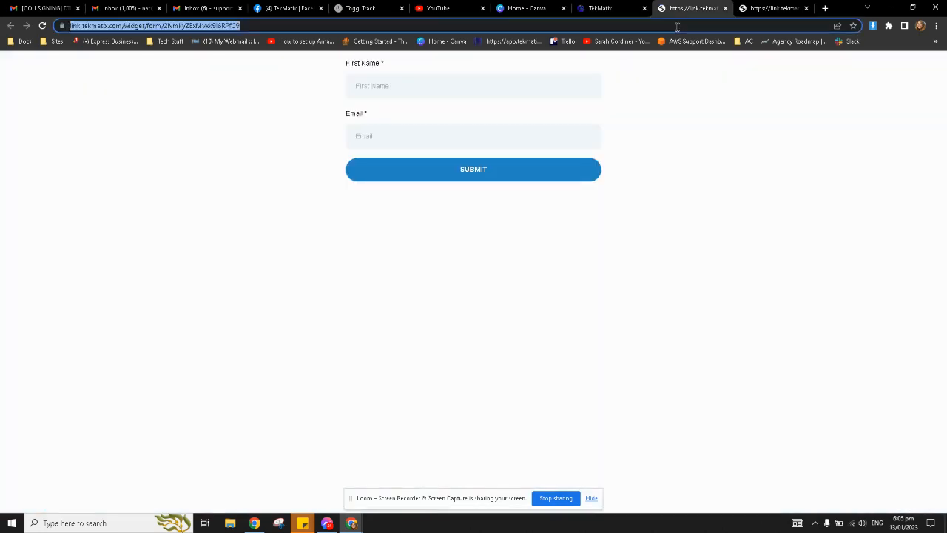
{"action": "key", "text": "ctrl+v"}
{"action": "key", "text": "Return"}
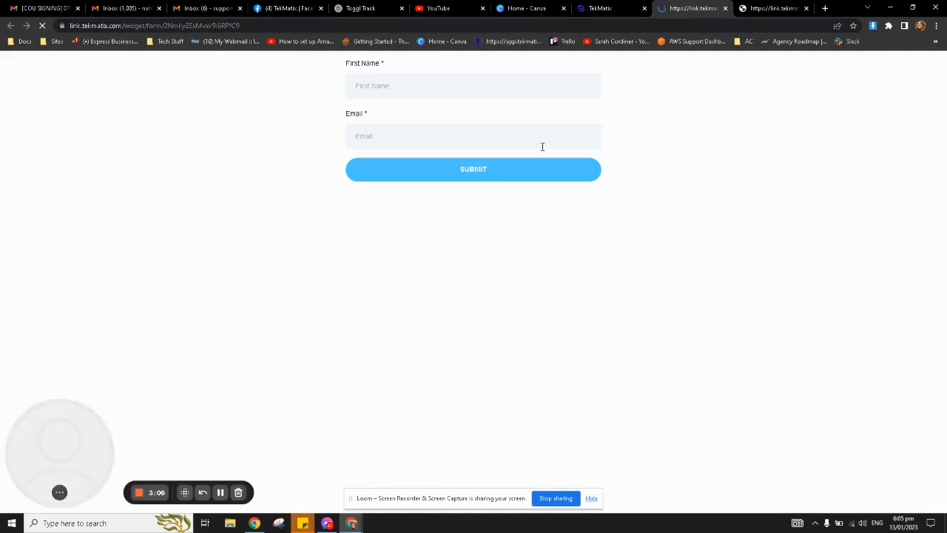
Open the live form in a new tab, copy the embed code, and close Integrate Form.
{"action": "left_click", "coordinate": [614, 7]}
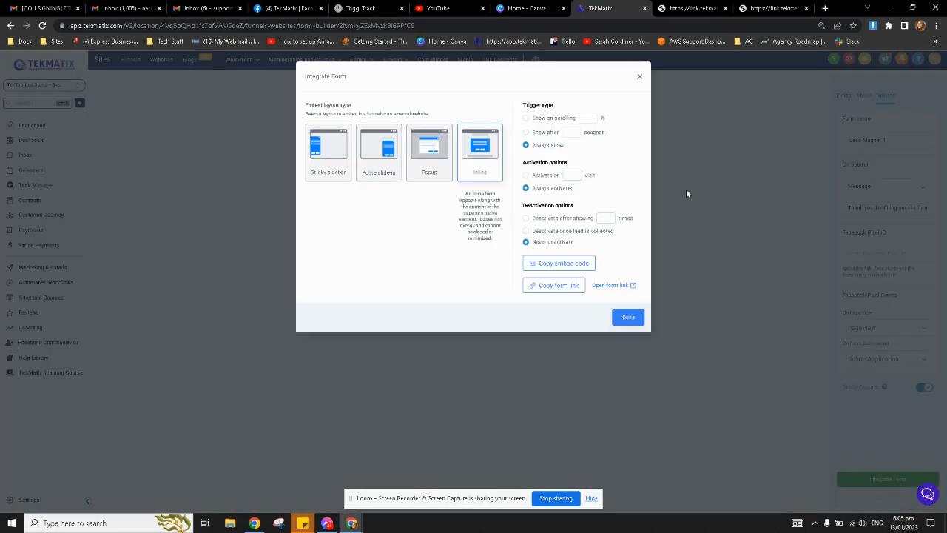
{"action": "left_click", "coordinate": [633, 286]}
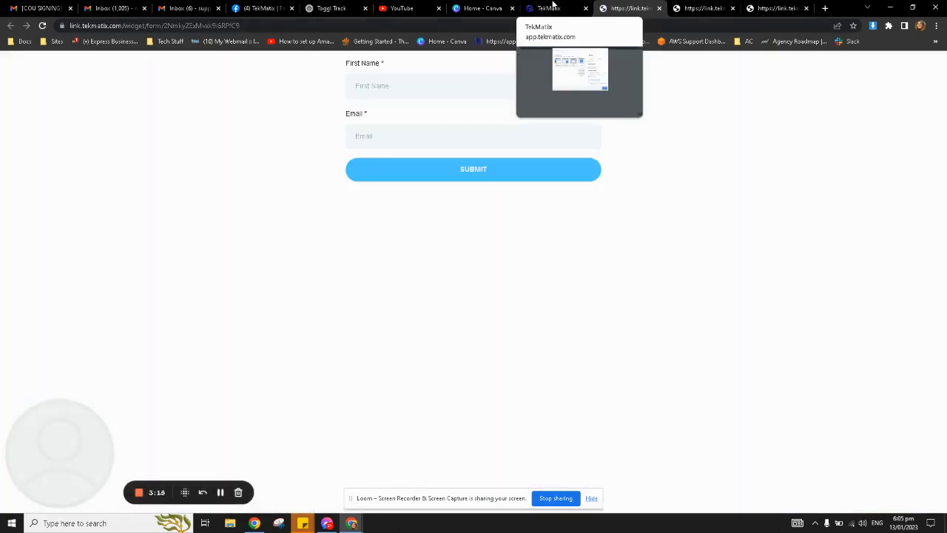
{"action": "left_click", "coordinate": [552, 6]}
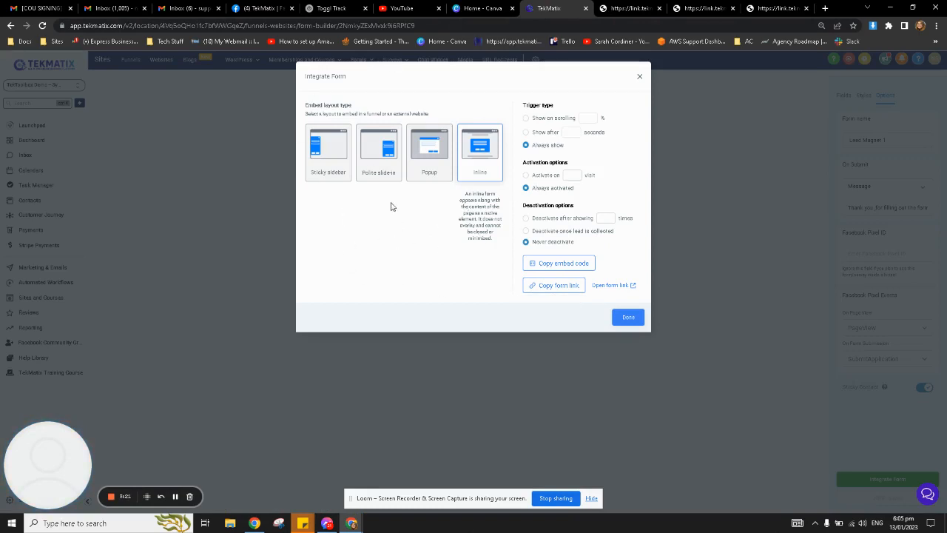
{"action": "left_click", "coordinate": [574, 266]}
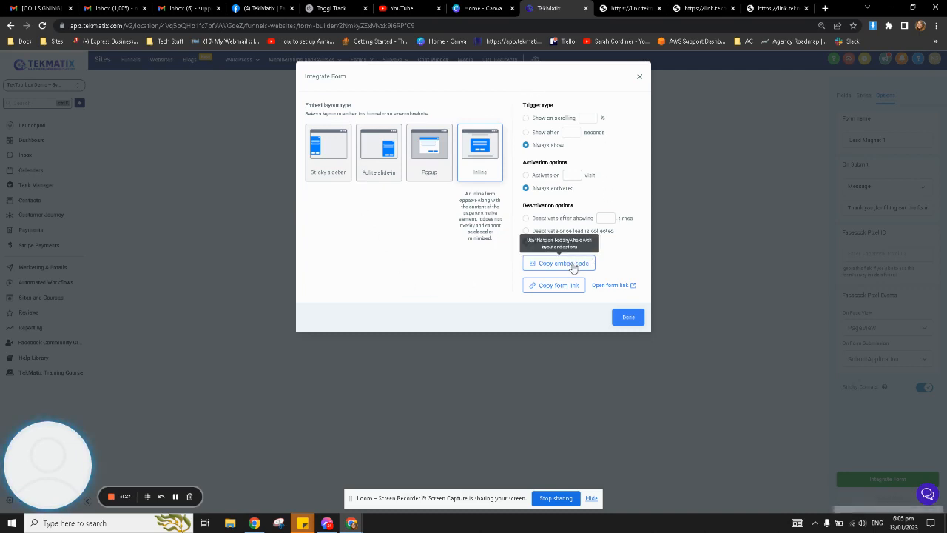
{"action": "left_click", "coordinate": [640, 79]}
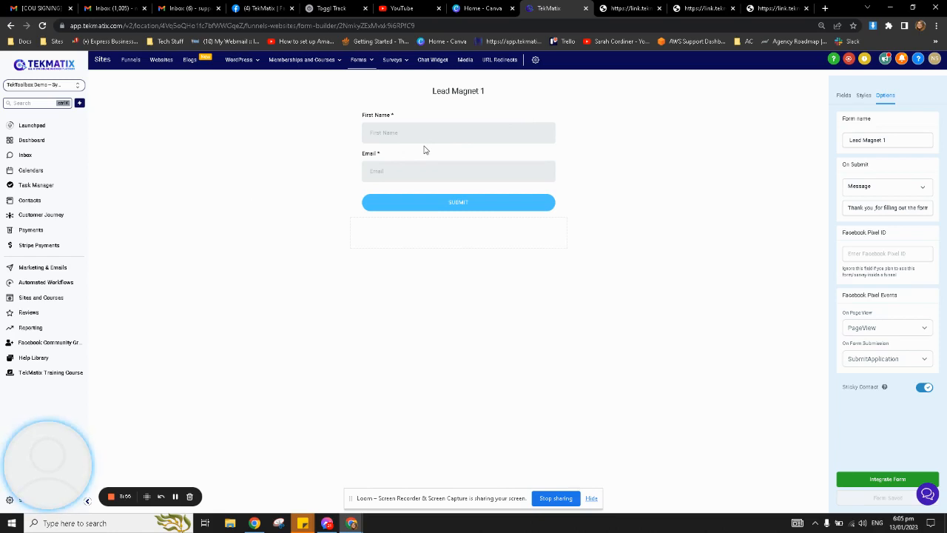
Go to Workflows, open the 1.0 Lead Sources folder, and cancel copying Lead Magnet 1.
{"action": "left_click", "coordinate": [46, 282]}
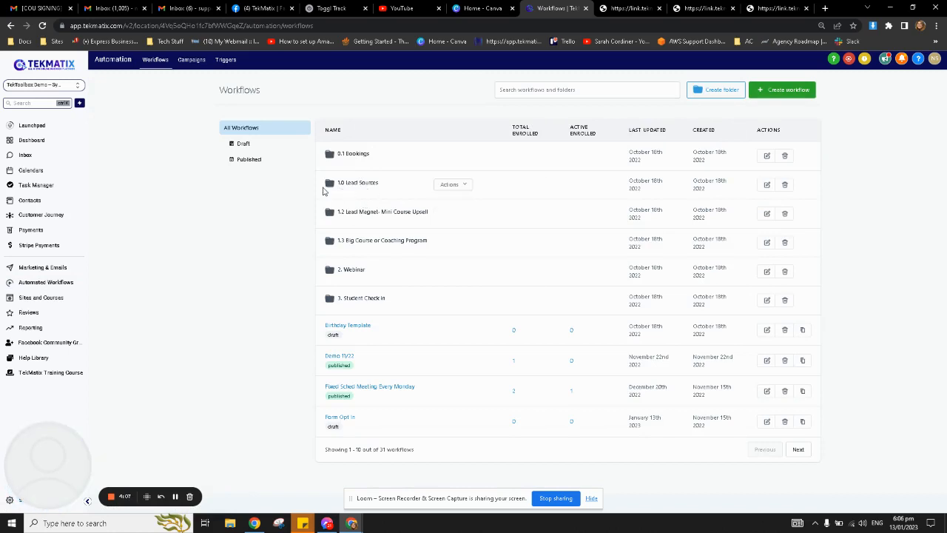
{"action": "left_click", "coordinate": [360, 188]}
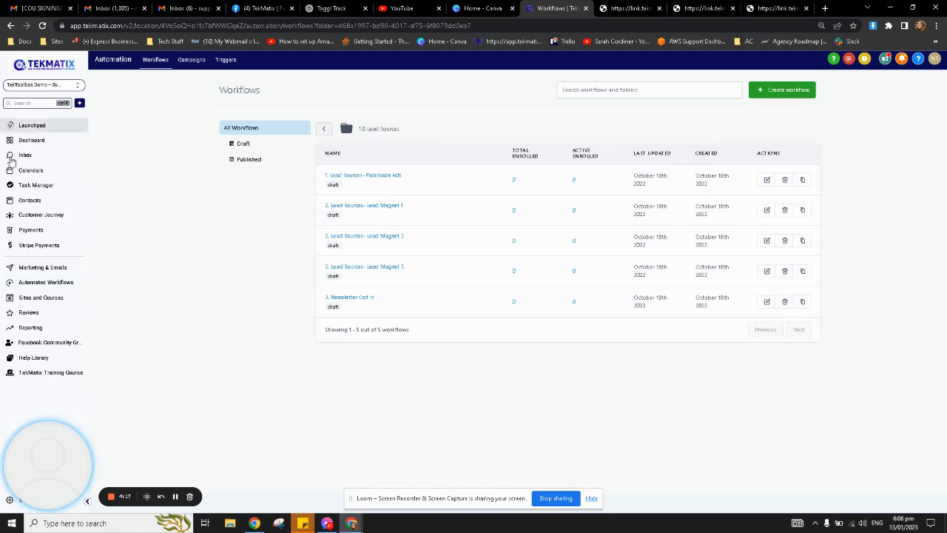
{"action": "left_click", "coordinate": [802, 210]}
{"action": "left_click", "coordinate": [556, 322]}
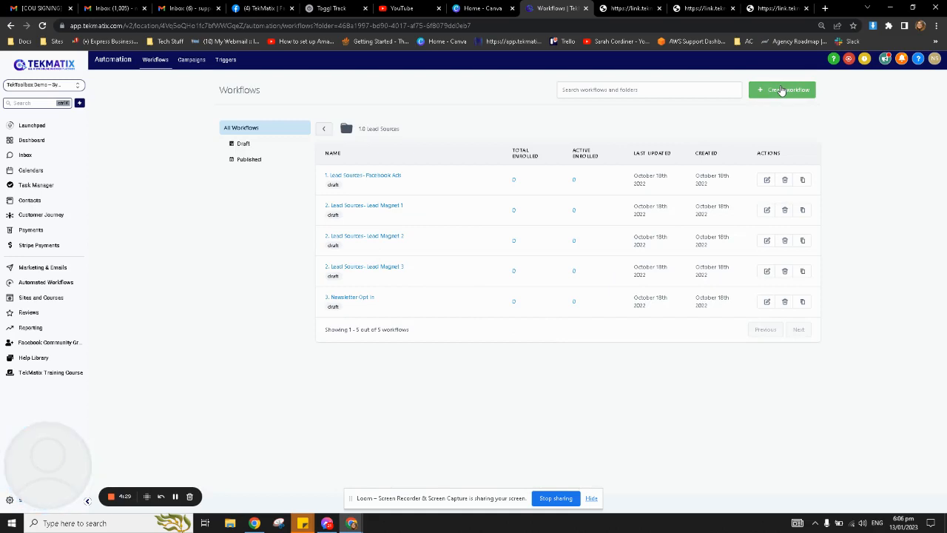
Open the '2. Lead Sources- Lead Magnet 1' workflow on its Settings tab.
{"action": "left_click", "coordinate": [380, 208]}
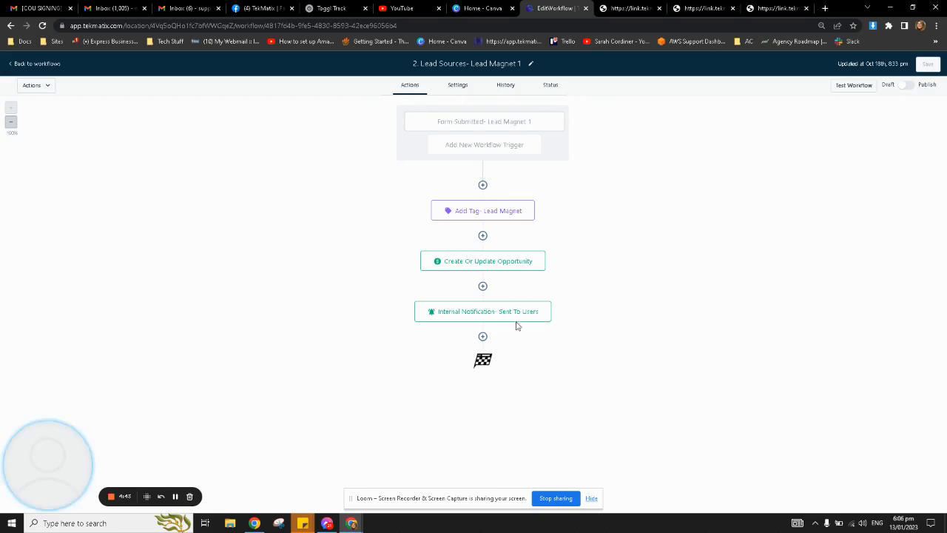
{"action": "left_click", "coordinate": [459, 90]}
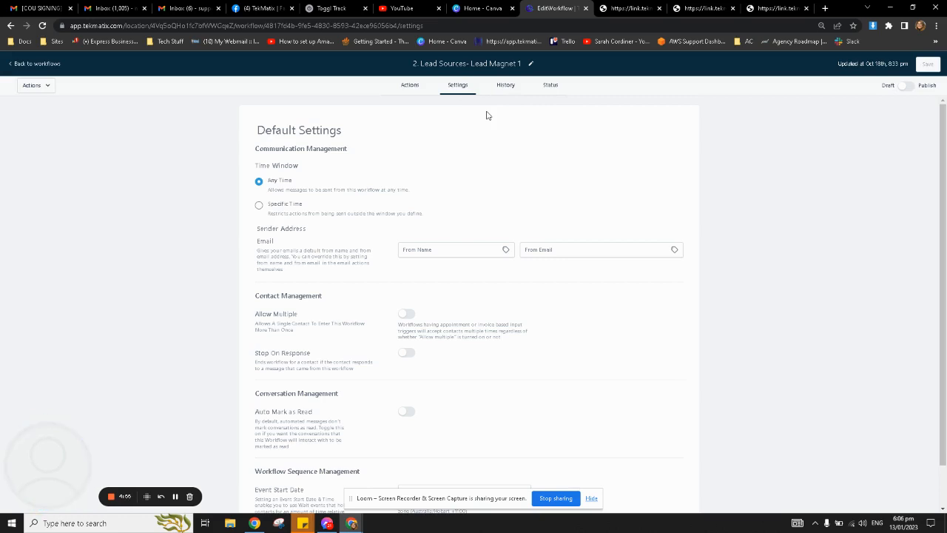
Keep the workflow's message sending window at Any Time after trying Specific Time.
{"action": "left_click", "coordinate": [259, 207]}
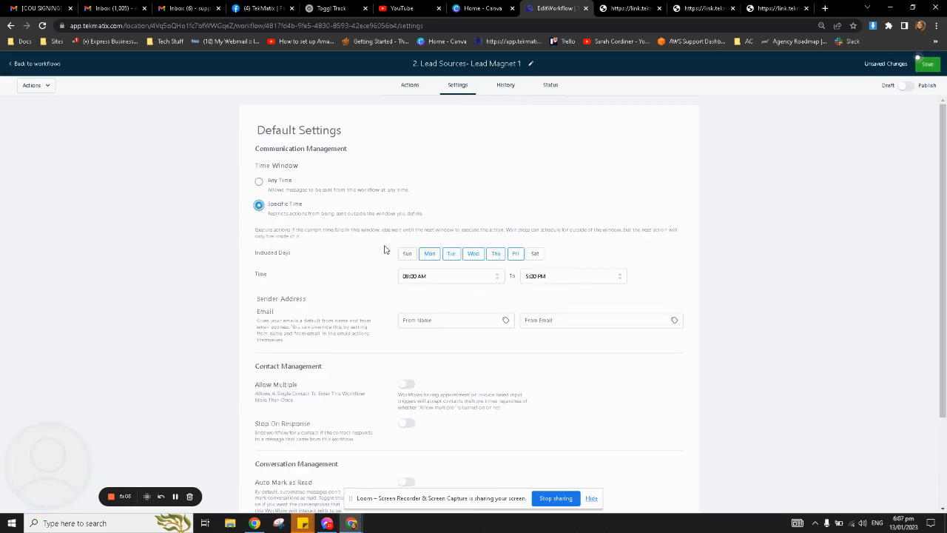
{"action": "left_click", "coordinate": [259, 182]}
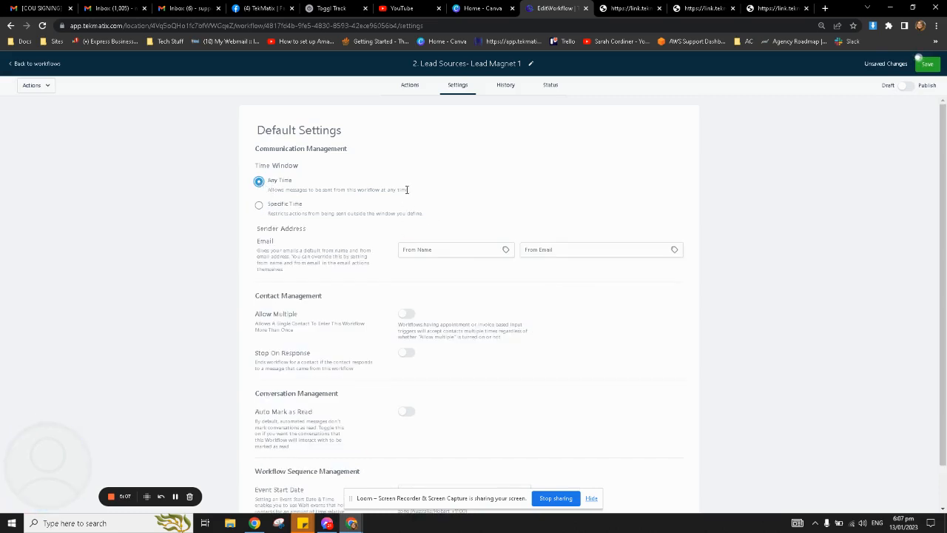
{"action": "scroll", "coordinate": [362, 309], "scroll_direction": "down", "scroll_amount": 1}
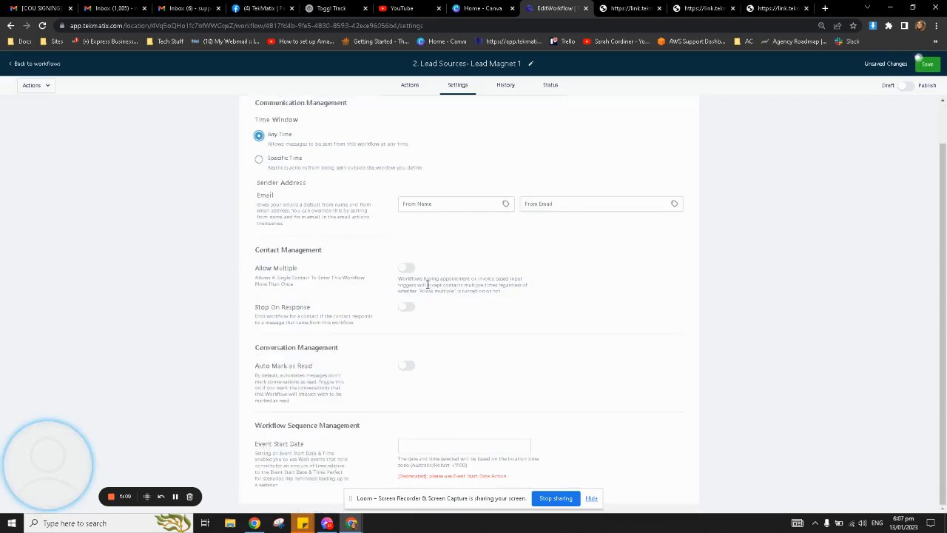
{"action": "triple_click", "coordinate": [258, 277]}
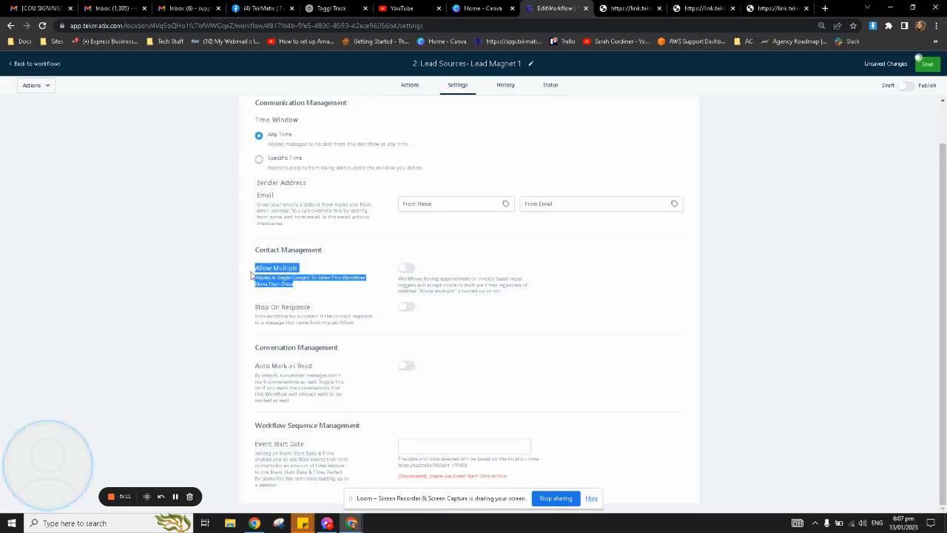
{"action": "left_click", "coordinate": [317, 276]}
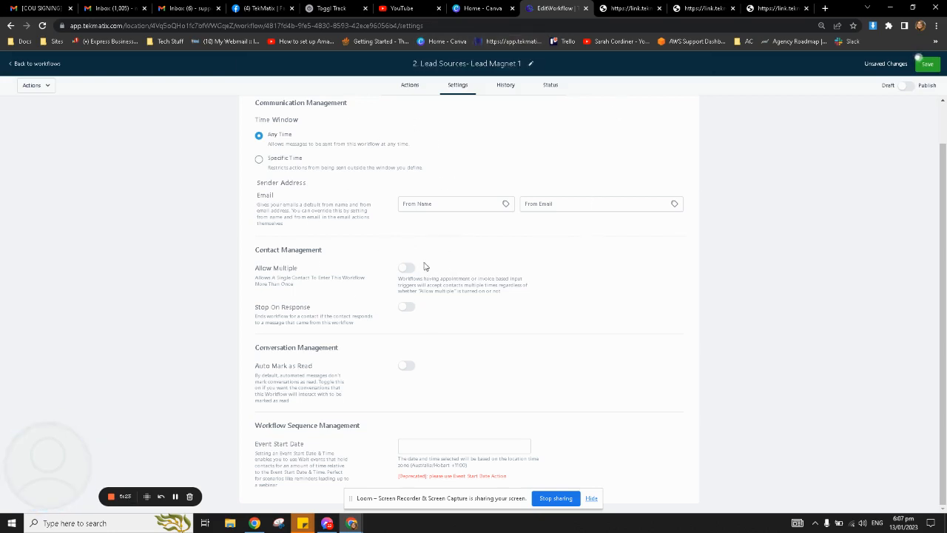
Turn Allow Multiple on so contacts can re-enter, then view the empty History logs.
{"action": "left_click", "coordinate": [407, 269]}
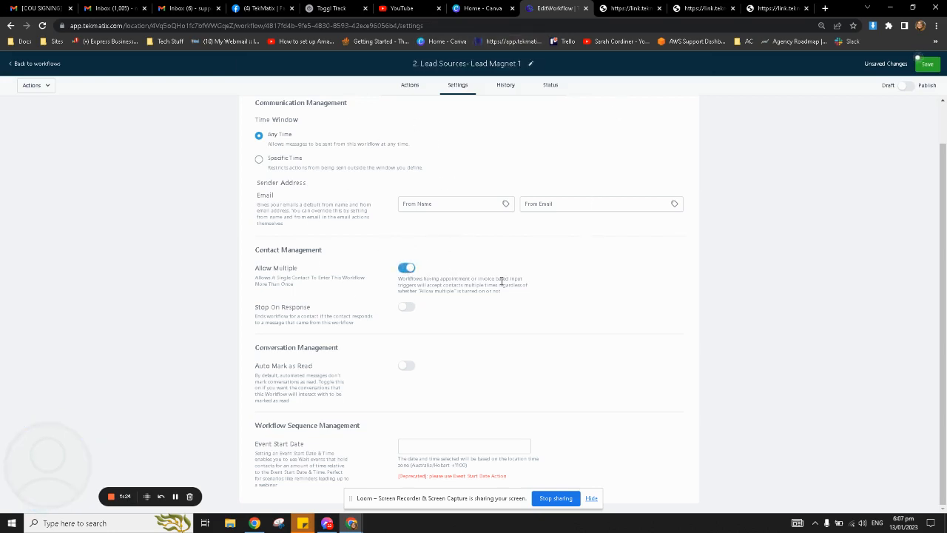
{"action": "left_click", "coordinate": [405, 269]}
{"action": "left_click", "coordinate": [409, 269]}
{"action": "left_click_drag", "start_coordinate": [399, 279], "coordinate": [534, 296]}
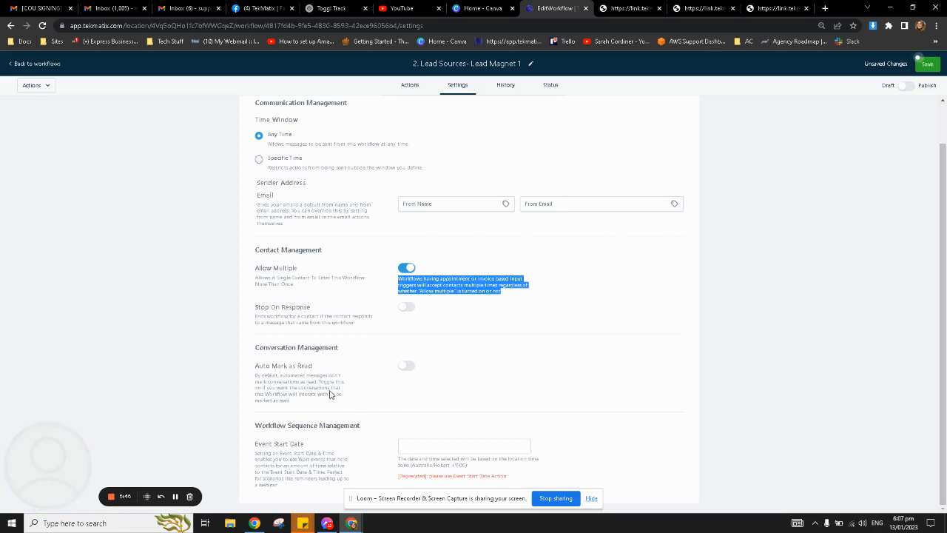
{"action": "scroll", "coordinate": [577, 448], "scroll_direction": "up", "scroll_amount": 1}
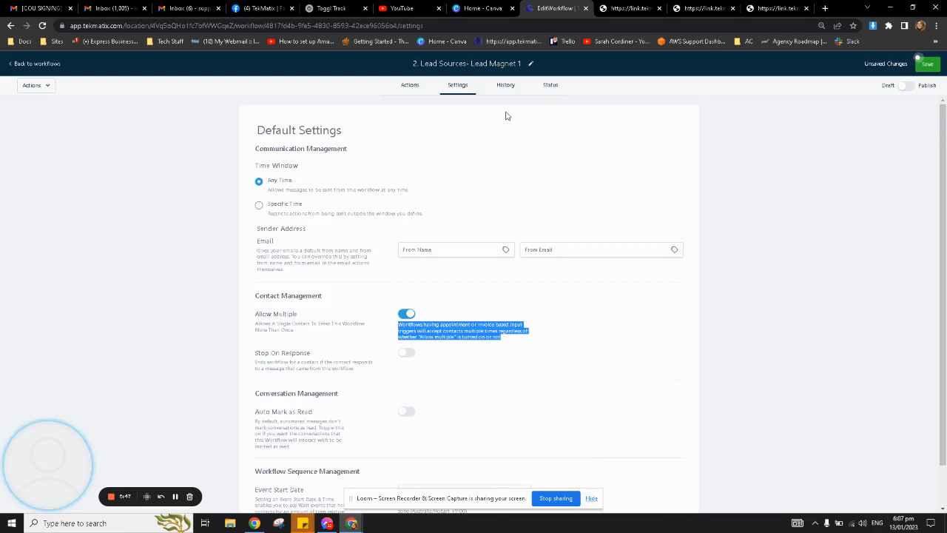
{"action": "left_click", "coordinate": [504, 87]}
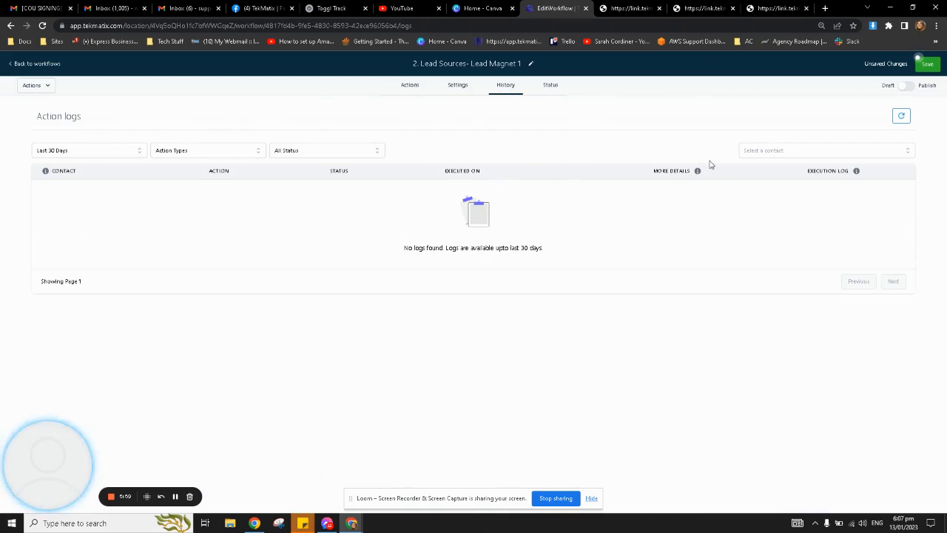
Go back to the Actions view and open the Form Submitted- Lead Magnet 1 trigger.
{"action": "left_click", "coordinate": [414, 87]}
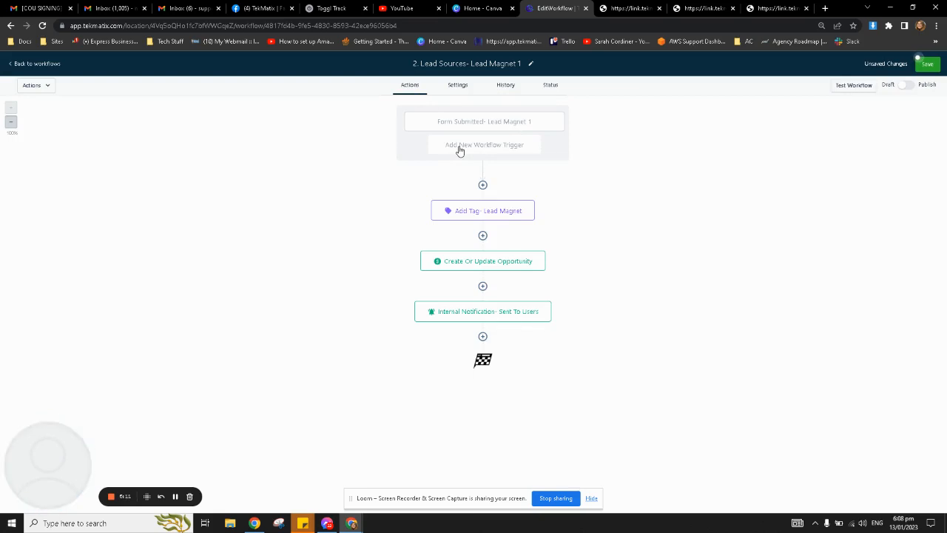
{"action": "left_click", "coordinate": [443, 124]}
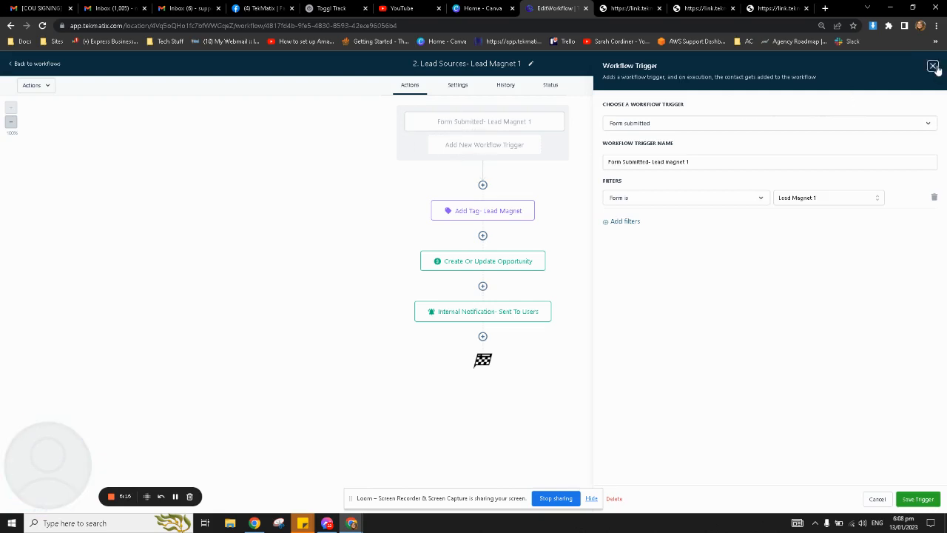
{"action": "left_click", "coordinate": [932, 65]}
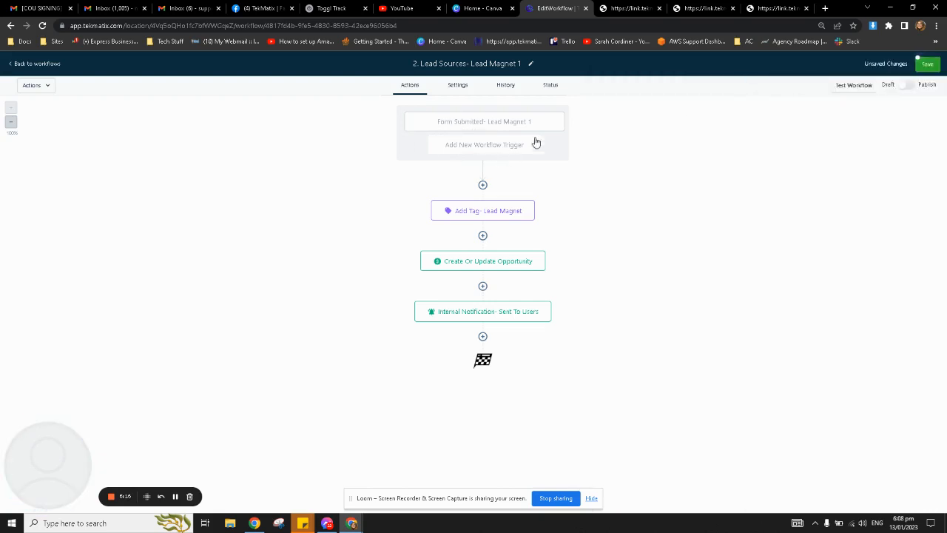
{"action": "left_click", "coordinate": [459, 149]}
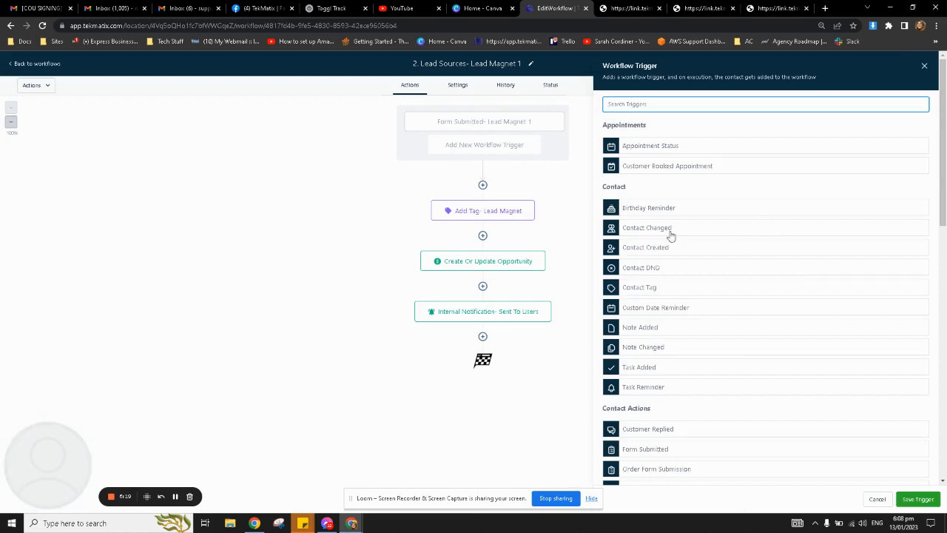
{"action": "scroll", "coordinate": [658, 225], "scroll_direction": "down", "scroll_amount": 3}
{"action": "scroll", "coordinate": [680, 274], "scroll_direction": "down", "scroll_amount": 4}
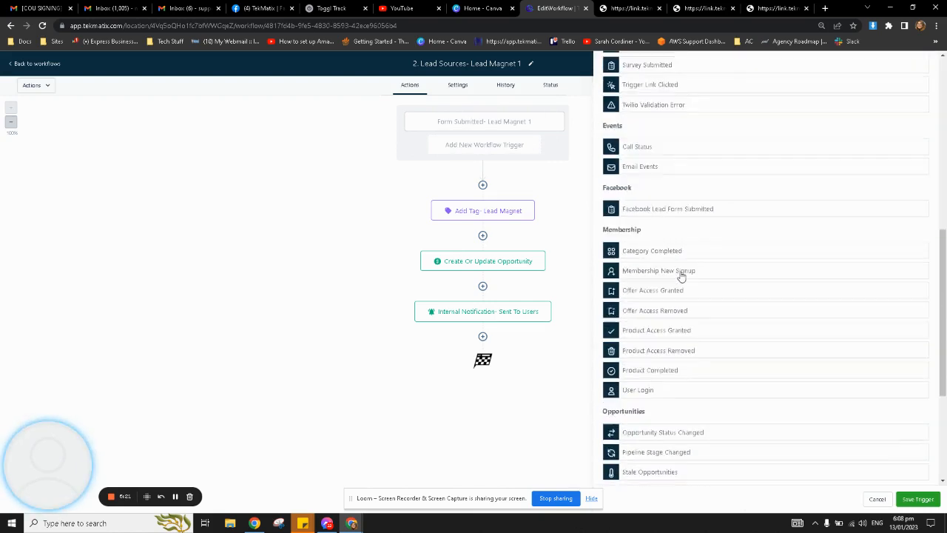
{"action": "scroll", "coordinate": [681, 277], "scroll_direction": "up", "scroll_amount": 4}
{"action": "scroll", "coordinate": [683, 284], "scroll_direction": "down", "scroll_amount": 4}
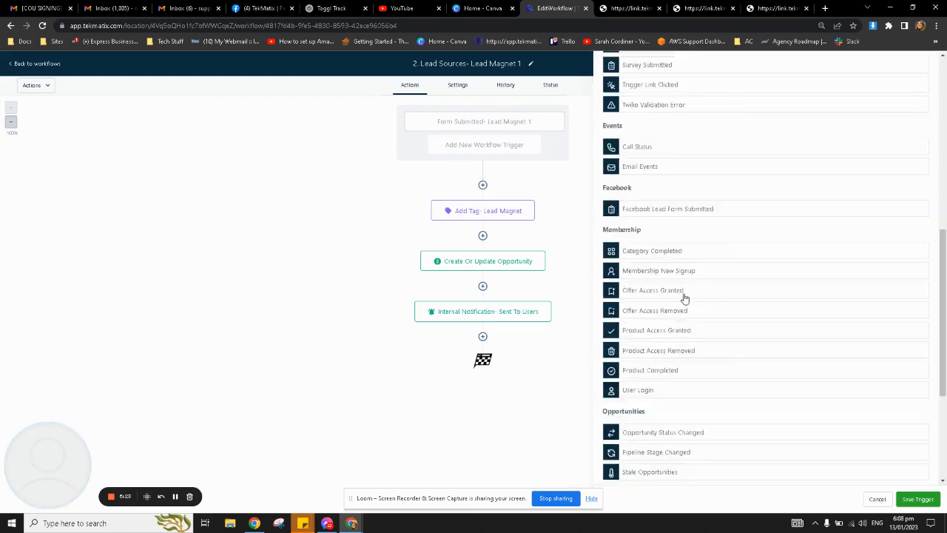
{"action": "scroll", "coordinate": [684, 290], "scroll_direction": "up", "scroll_amount": 3}
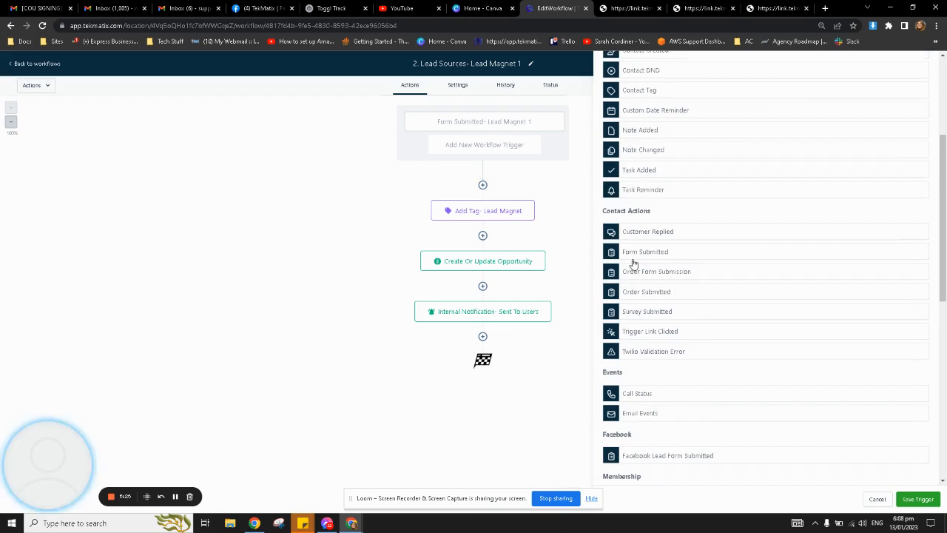
{"action": "left_click", "coordinate": [637, 255]}
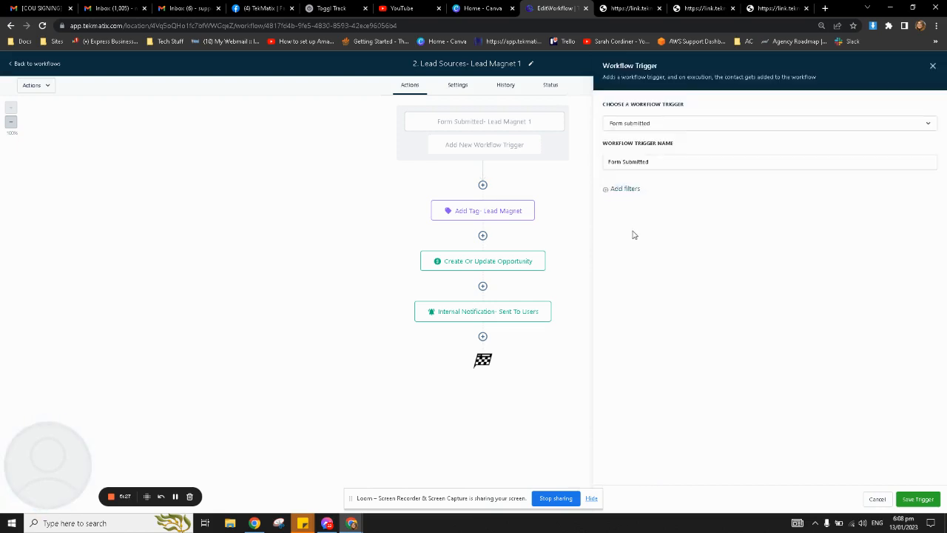
{"action": "left_click", "coordinate": [618, 191]}
{"action": "left_click", "coordinate": [640, 198]}
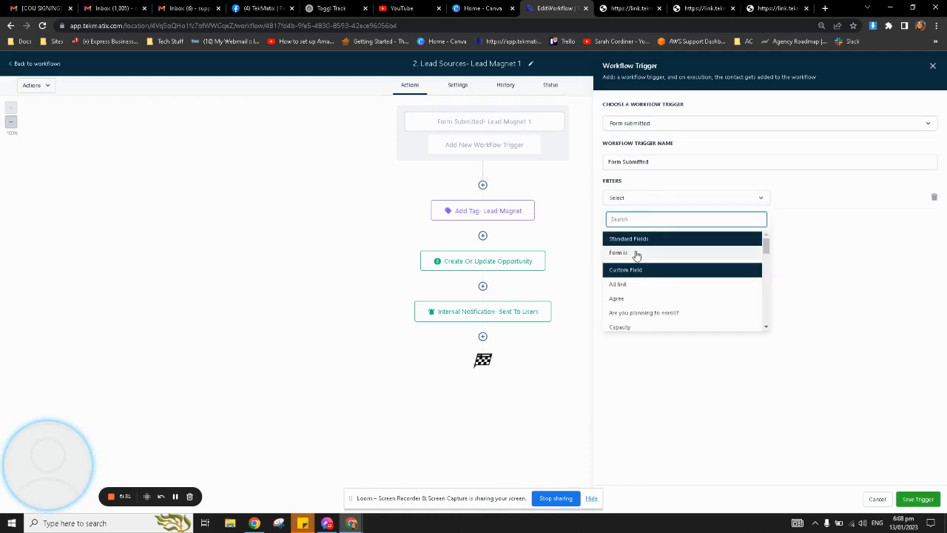
{"action": "left_click", "coordinate": [634, 253]}
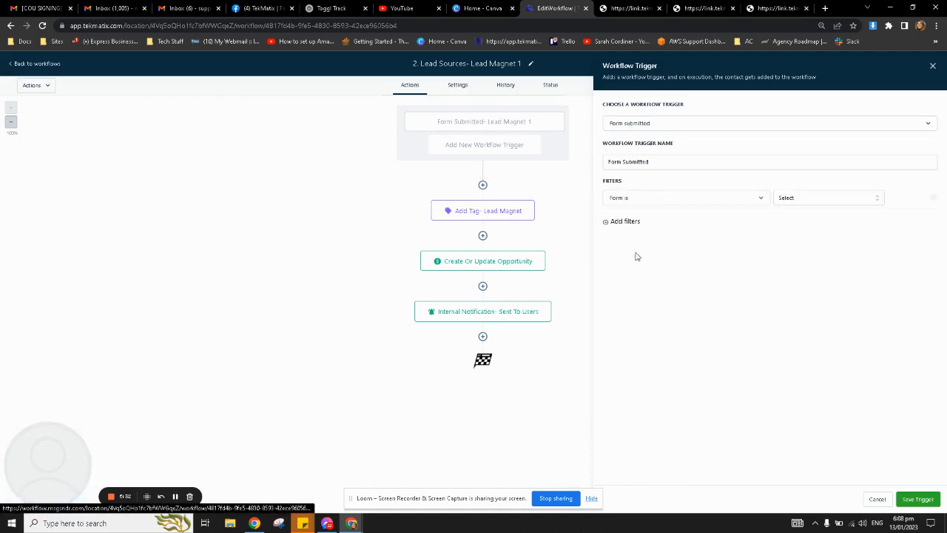
{"action": "left_click", "coordinate": [805, 200]}
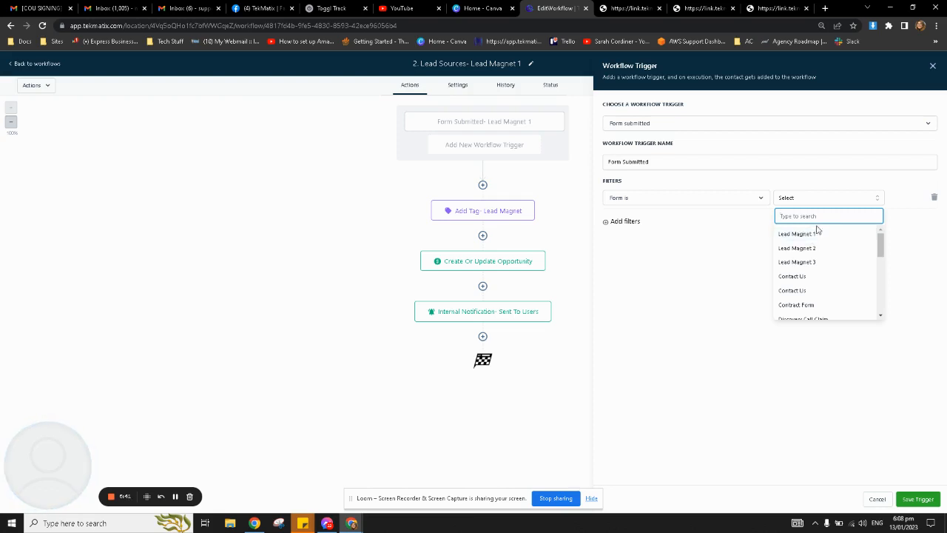
{"action": "left_click", "coordinate": [638, 5]}
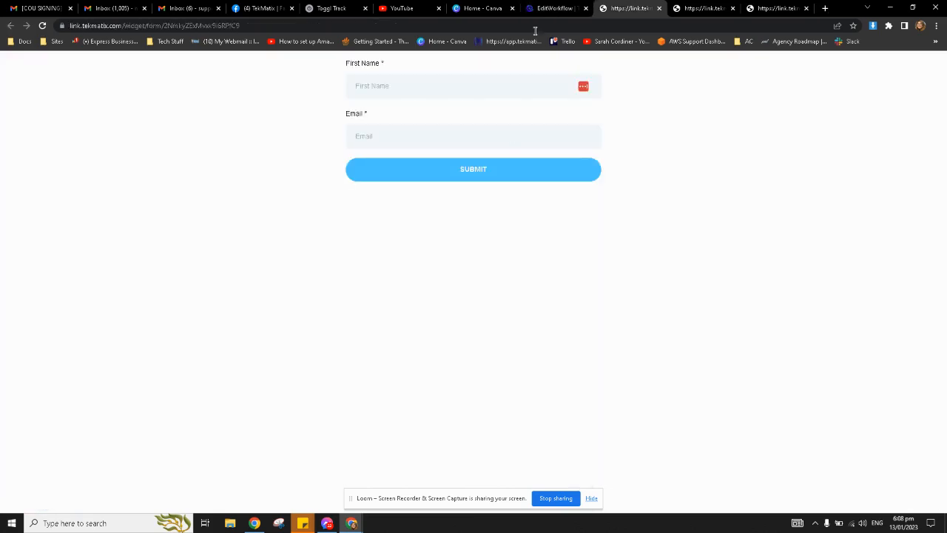
{"action": "left_click", "coordinate": [562, 8]}
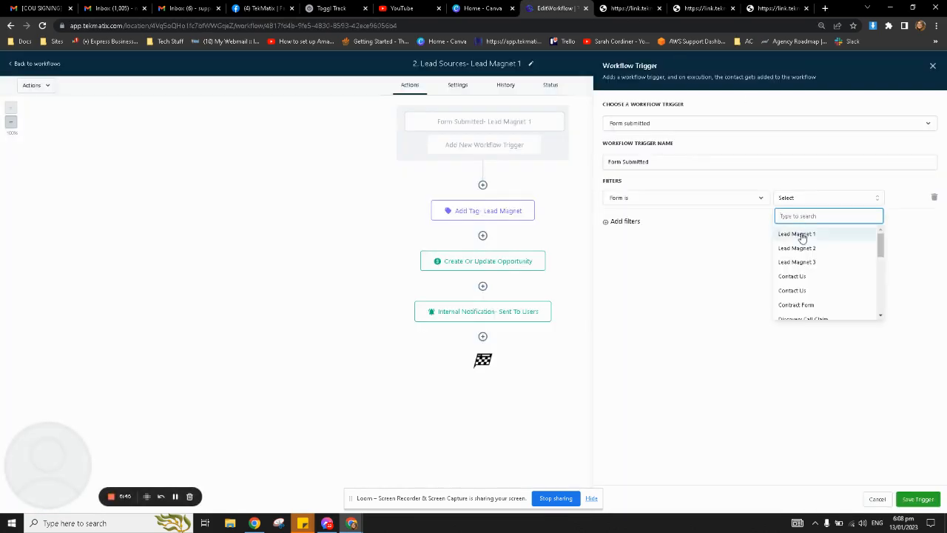
{"action": "left_click", "coordinate": [802, 237]}
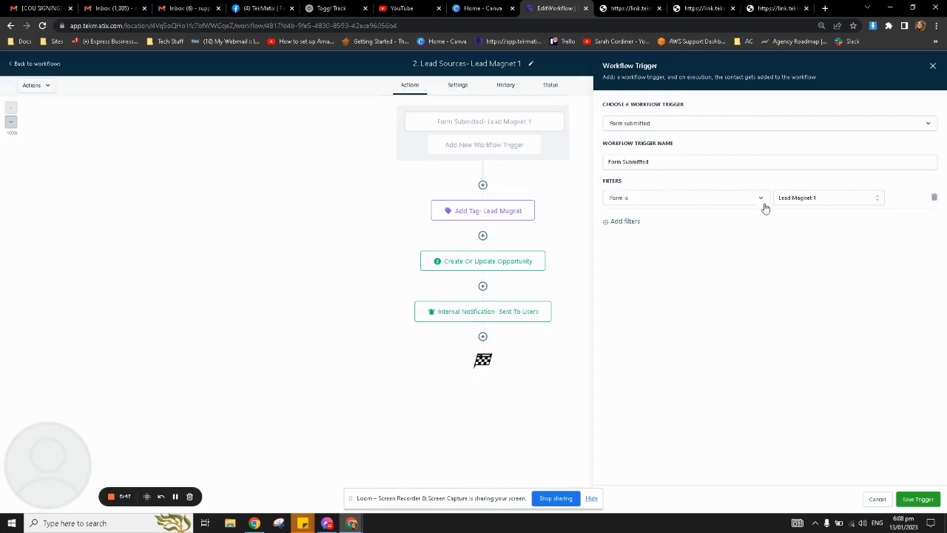
{"action": "left_click", "coordinate": [917, 498]}
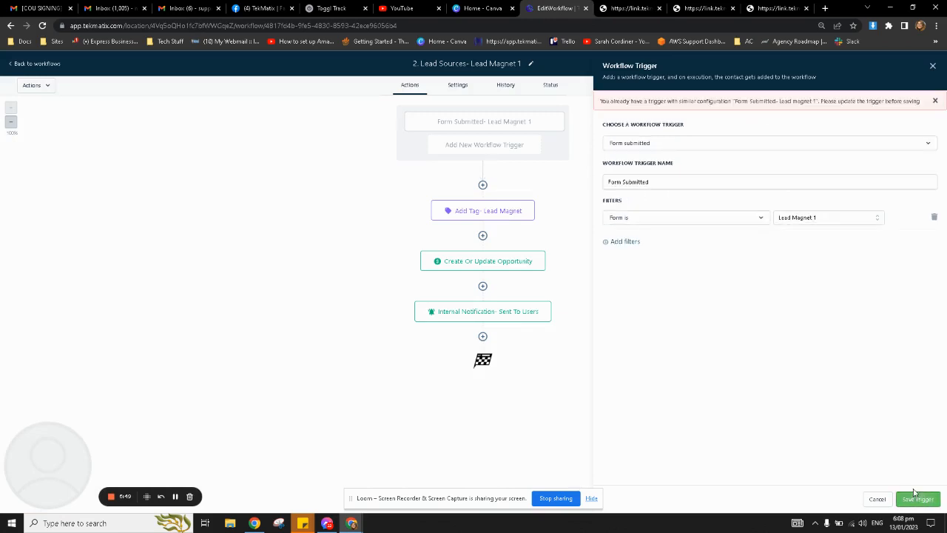
{"action": "left_click", "coordinate": [932, 66]}
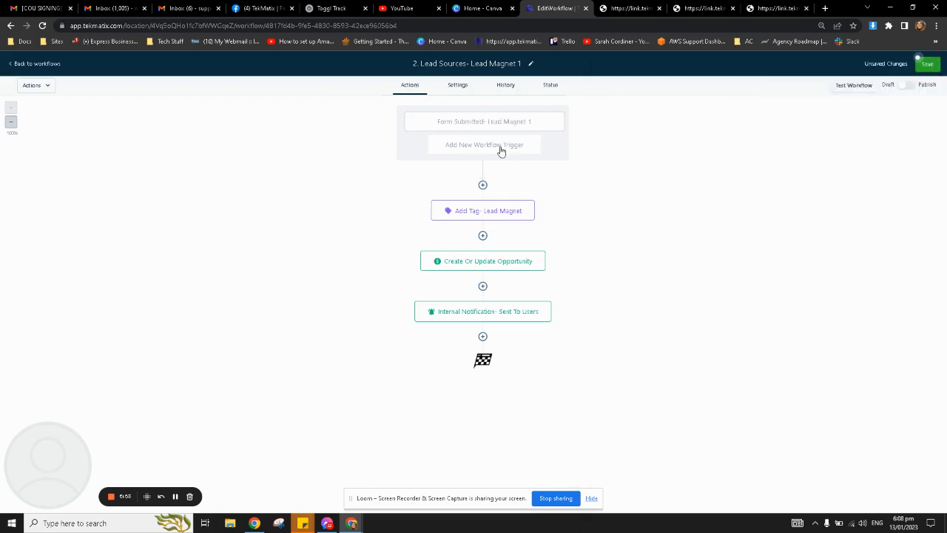
{"action": "left_click", "coordinate": [500, 150]}
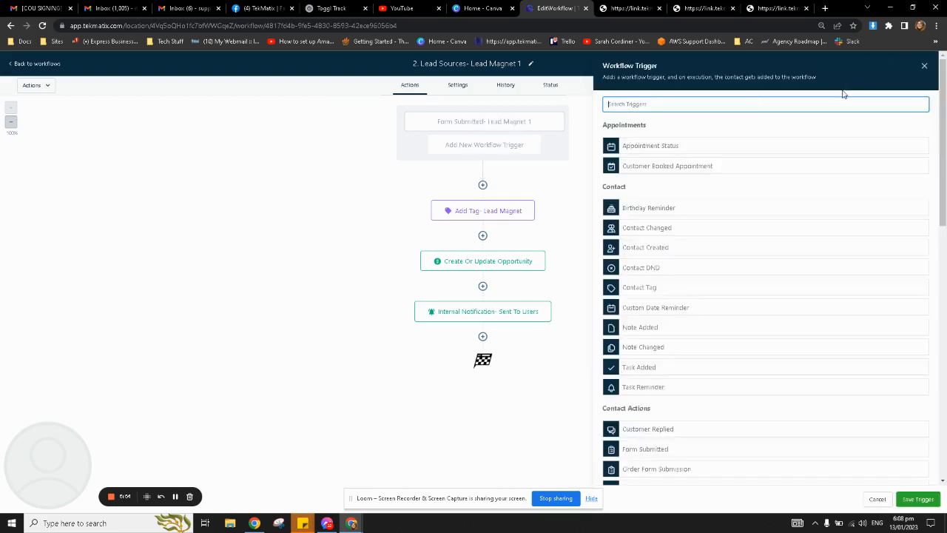
{"action": "left_click", "coordinate": [924, 67]}
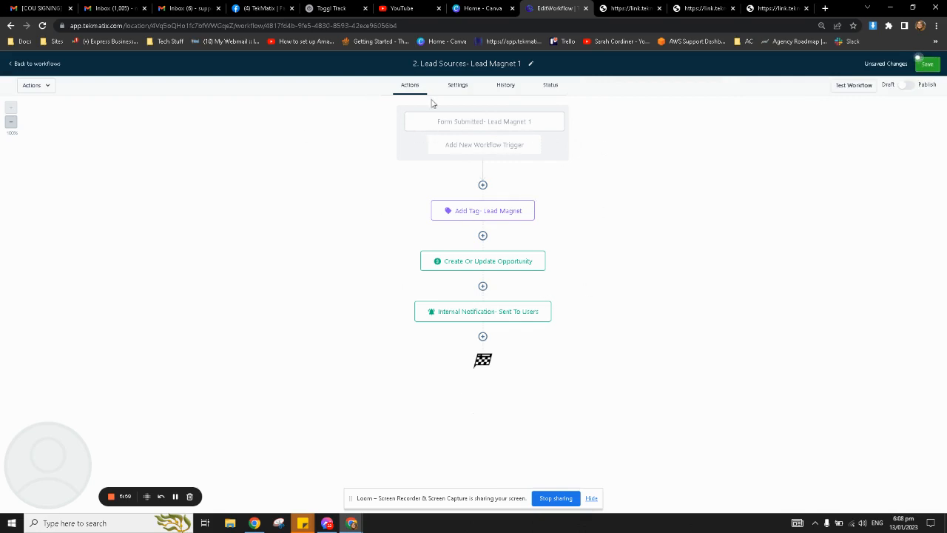
{"action": "left_click", "coordinate": [484, 123]}
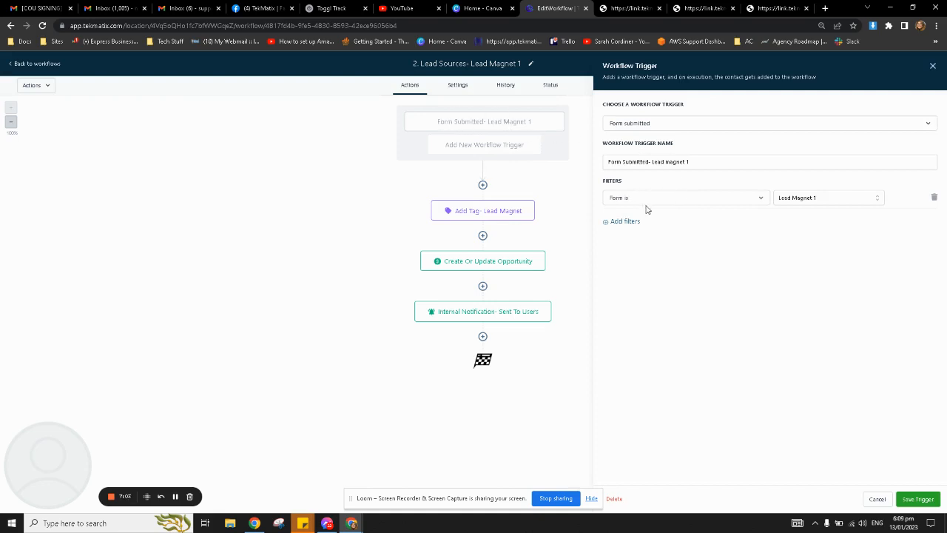
{"action": "left_click", "coordinate": [929, 68]}
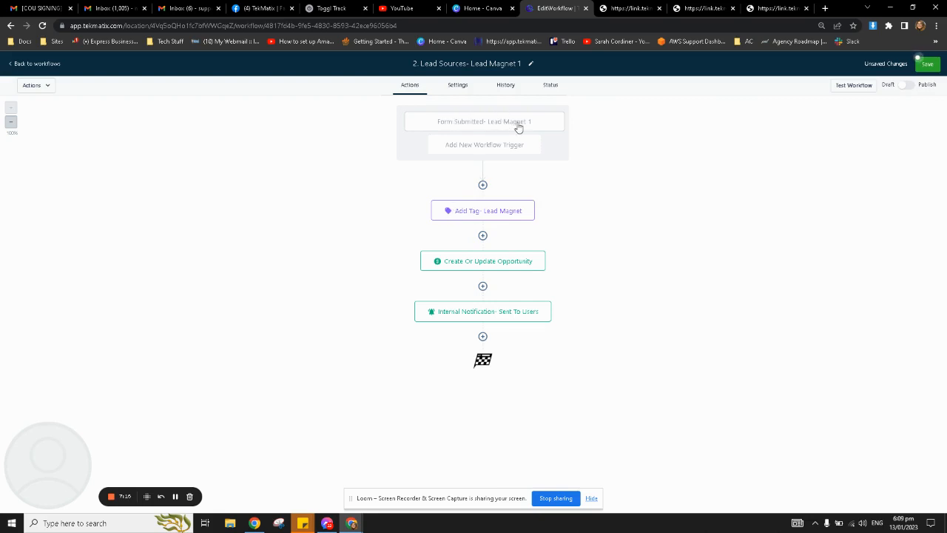
Review the Add Tag step, then keep the opportunity on Client Pipeline, stage New Leads.
{"action": "left_click", "coordinate": [481, 216]}
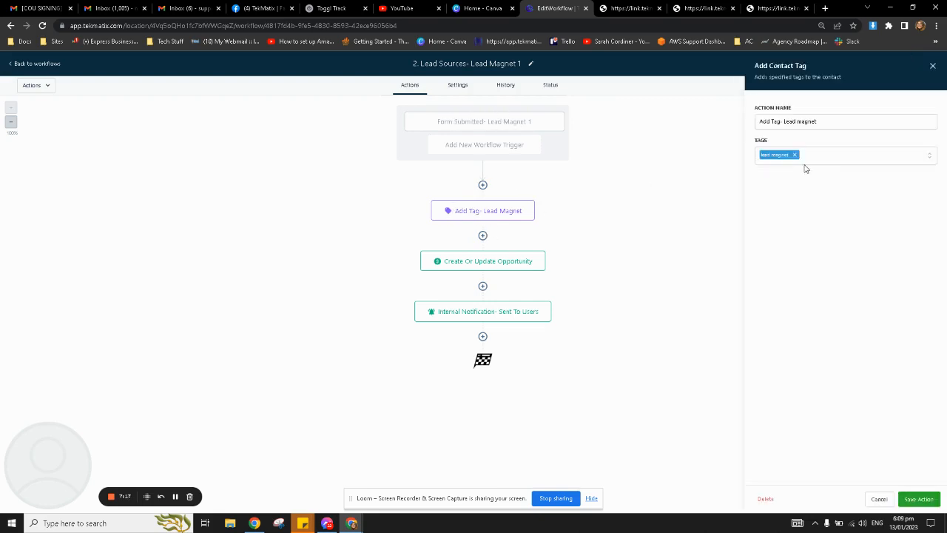
{"action": "left_click", "coordinate": [933, 65]}
{"action": "left_click", "coordinate": [464, 268]}
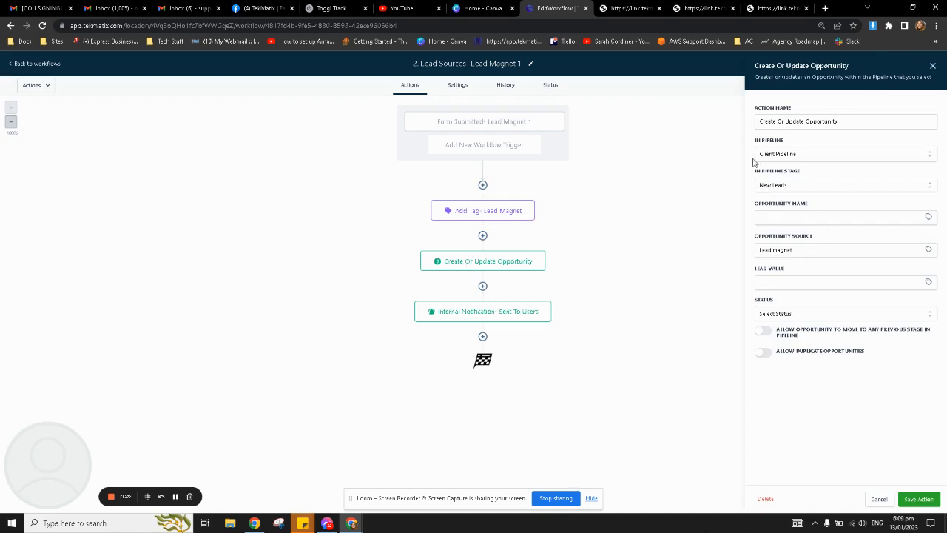
{"action": "left_click", "coordinate": [776, 156]}
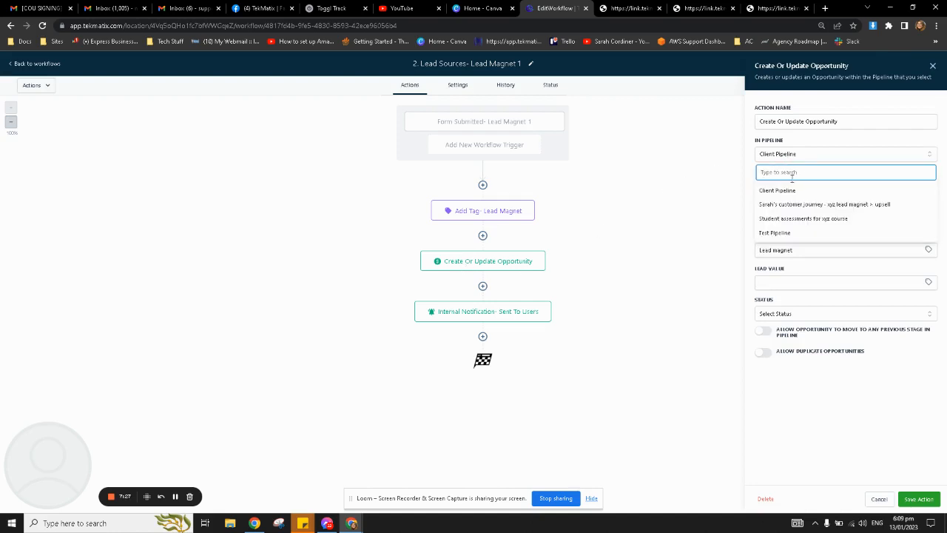
{"action": "left_click", "coordinate": [834, 147]}
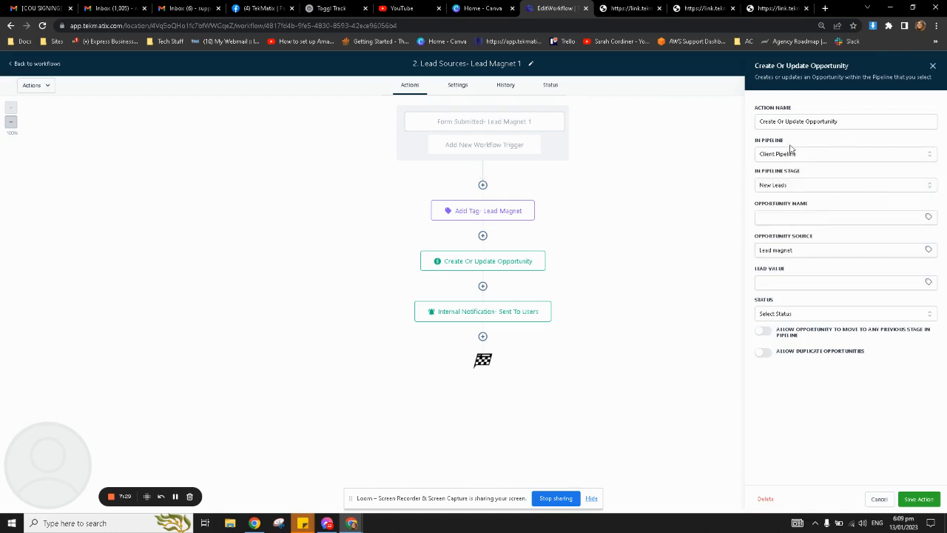
{"action": "left_click", "coordinate": [802, 185]}
{"action": "left_click", "coordinate": [822, 170]}
Confirm the opportunity source Lead magnet, check Lead Value, and save the opportunity step.
{"action": "left_click_drag", "start_coordinate": [819, 249], "coordinate": [752, 255]}
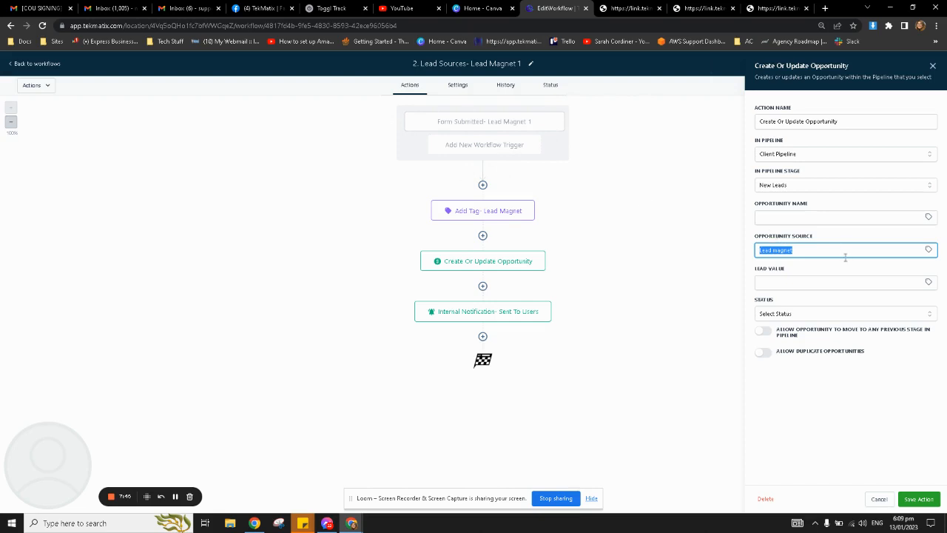
{"action": "left_click", "coordinate": [830, 238]}
{"action": "left_click", "coordinate": [783, 281]}
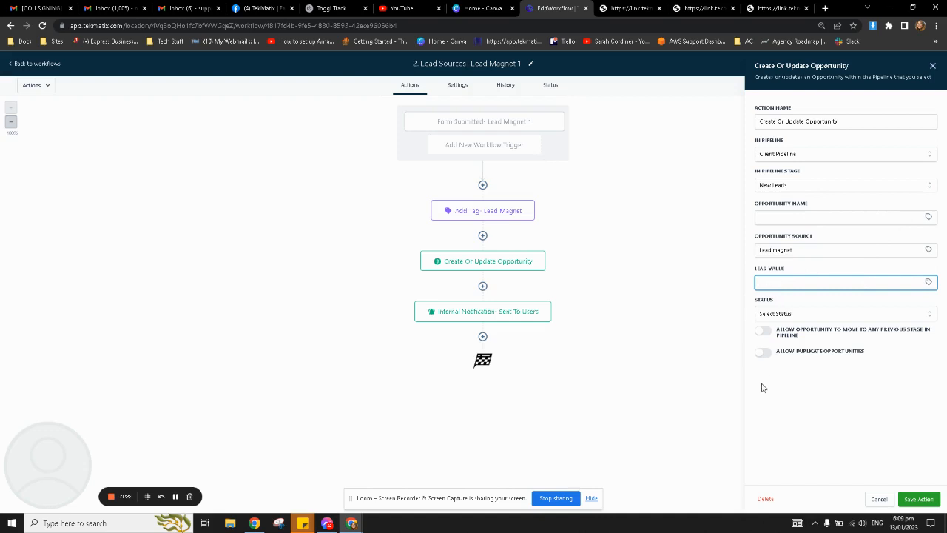
{"action": "left_click", "coordinate": [919, 500]}
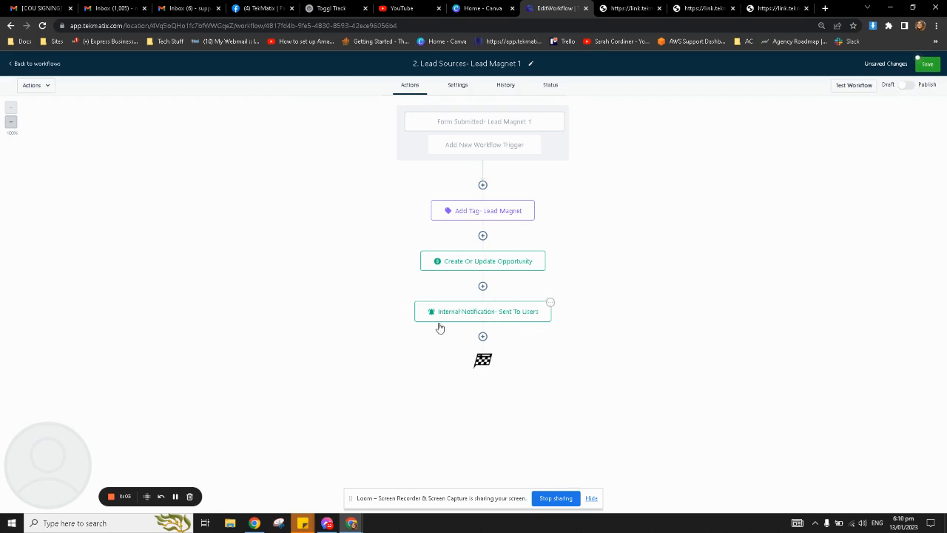
Open the Internal Notification step and insert the account e-mail placeholder into From Email.
{"action": "left_click", "coordinate": [493, 316]}
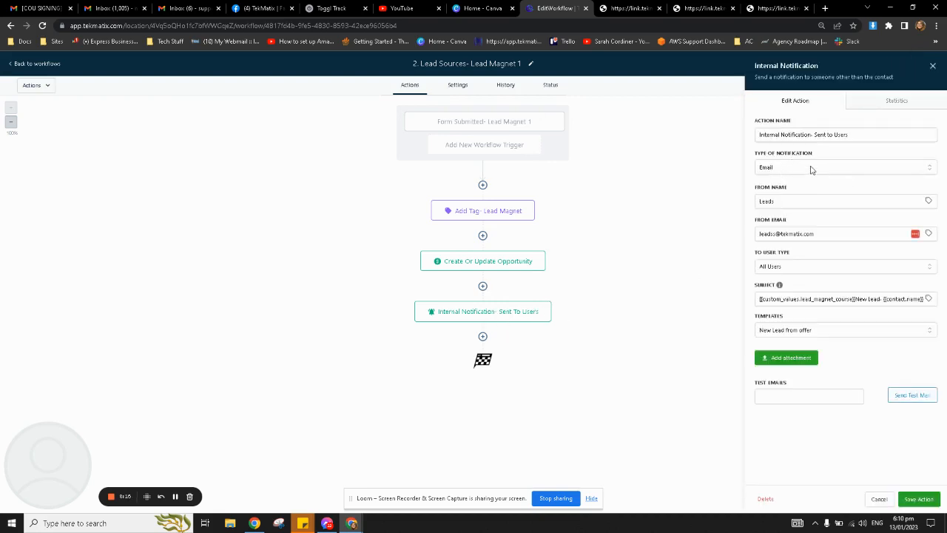
{"action": "left_click_drag", "start_coordinate": [790, 203], "coordinate": [751, 206]}
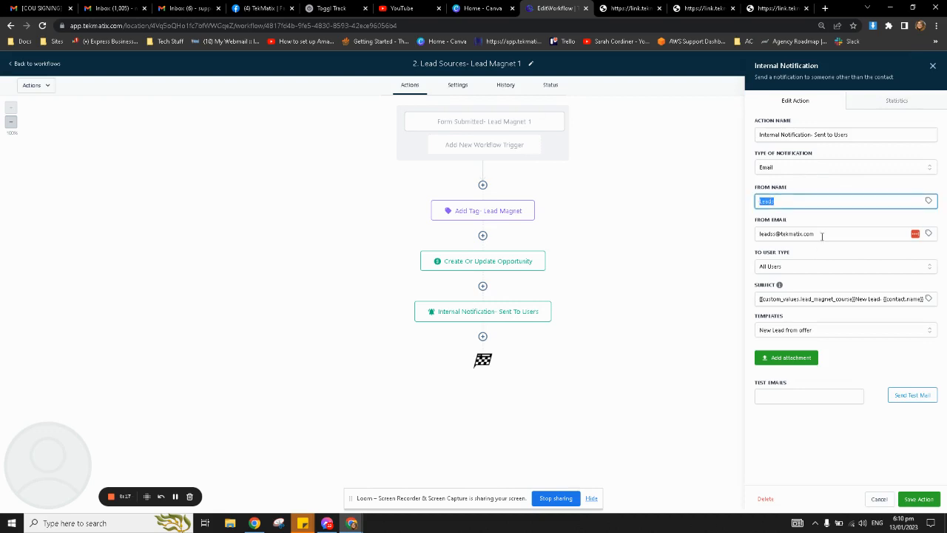
{"action": "left_click_drag", "start_coordinate": [821, 236], "coordinate": [739, 232]}
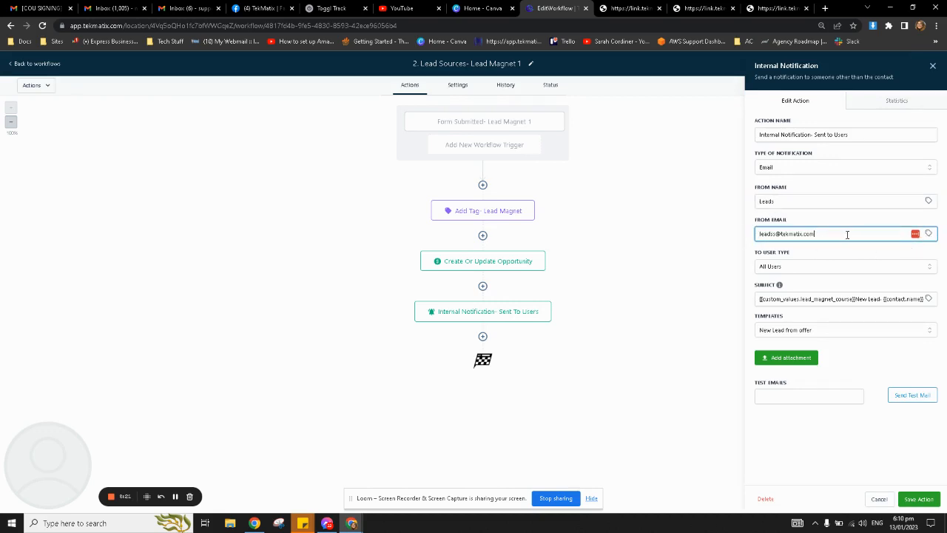
{"action": "left_click", "coordinate": [928, 233]}
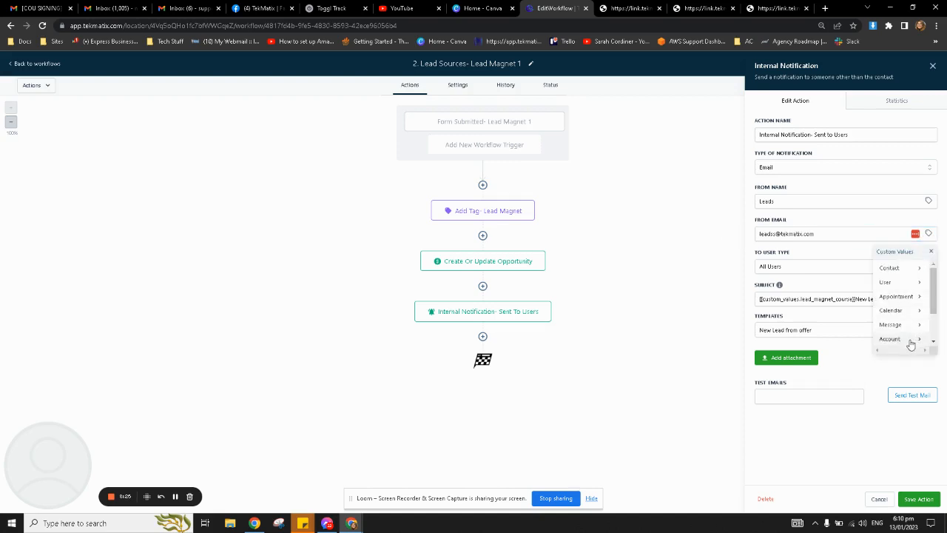
{"action": "left_click", "coordinate": [890, 339]}
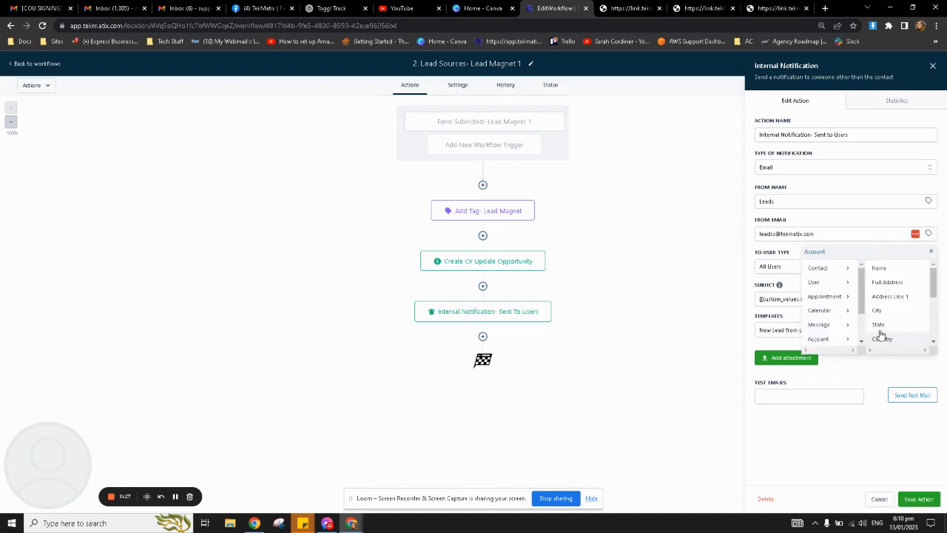
{"action": "scroll", "coordinate": [904, 311], "scroll_direction": "down", "scroll_amount": 4}
{"action": "left_click", "coordinate": [896, 323]}
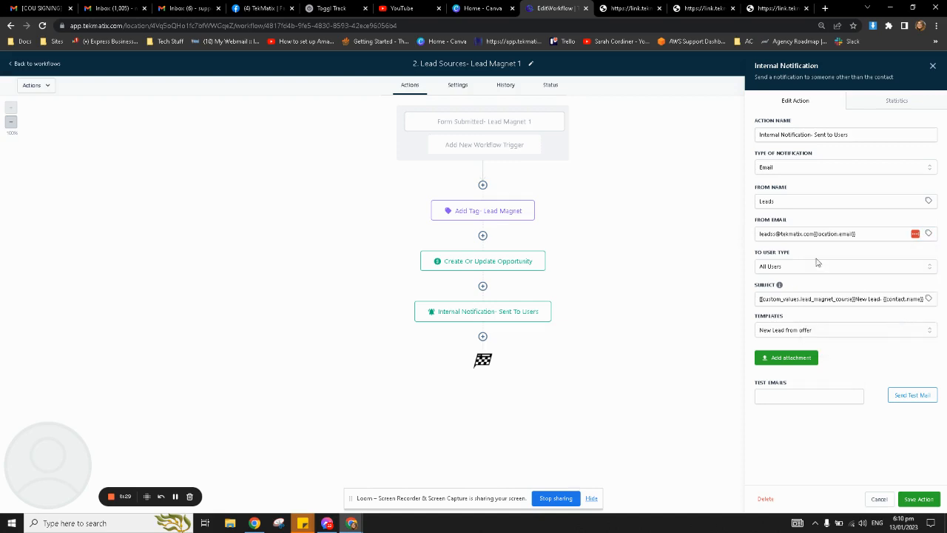
Clear the From Email field and replace it with the company's support address.
{"action": "left_click_drag", "start_coordinate": [816, 235], "coordinate": [716, 227]}
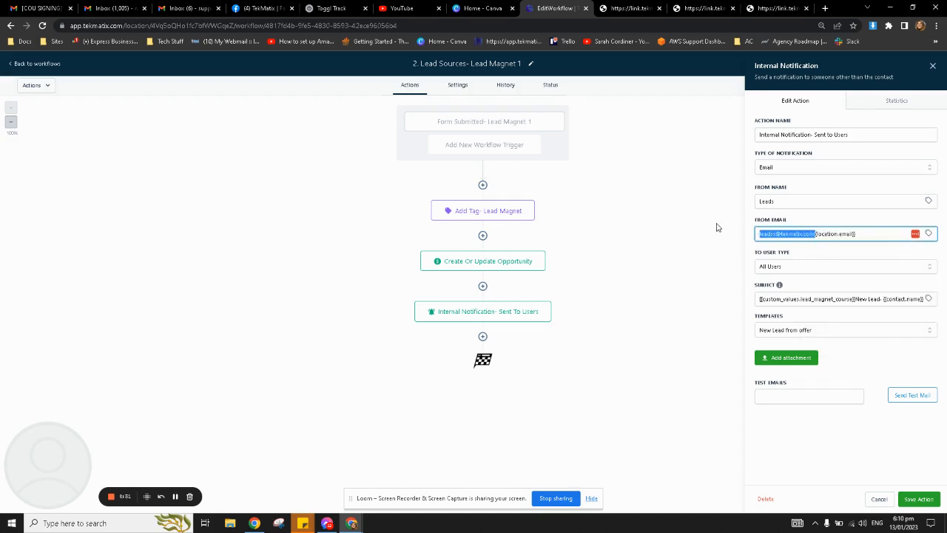
{"action": "key", "text": "BackSpace"}
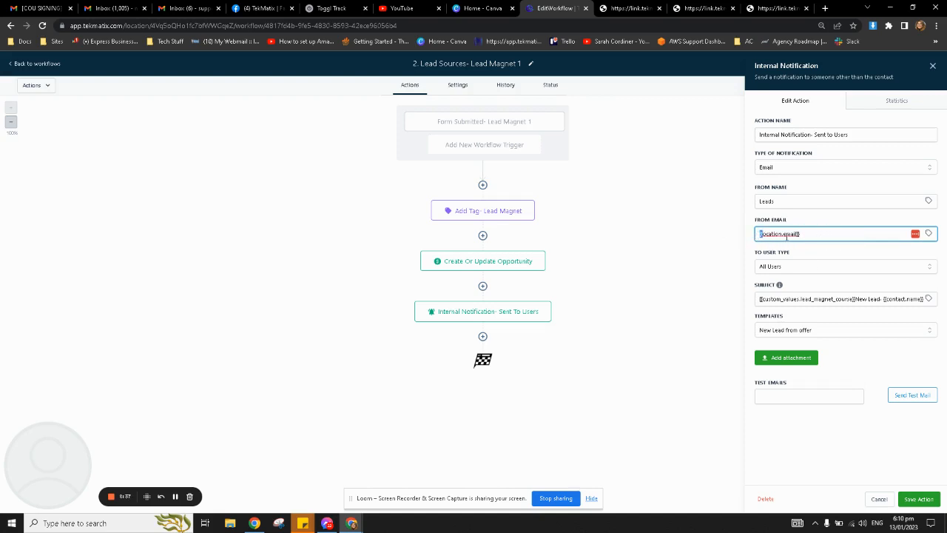
{"action": "type", "text": "{"}
{"action": "left_click", "coordinate": [787, 250]}
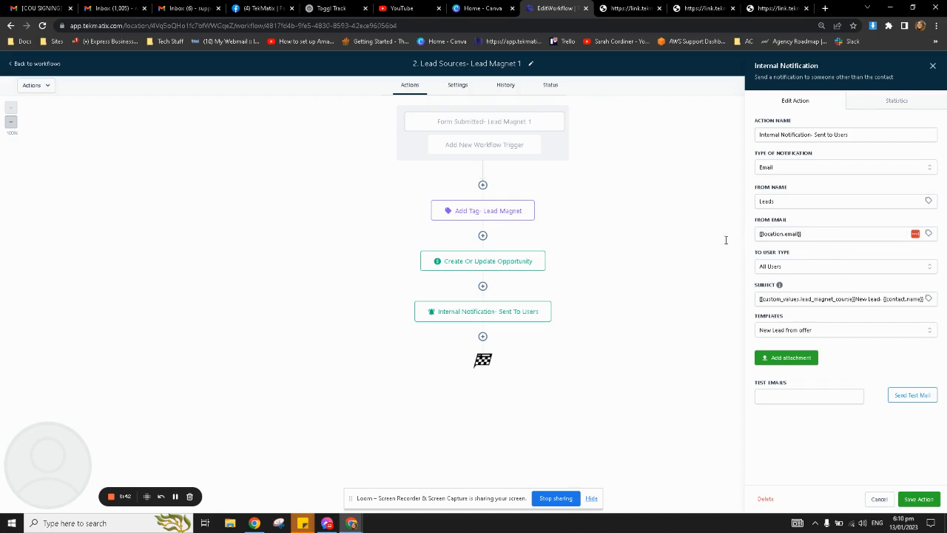
{"action": "triple_click", "coordinate": [766, 234]}
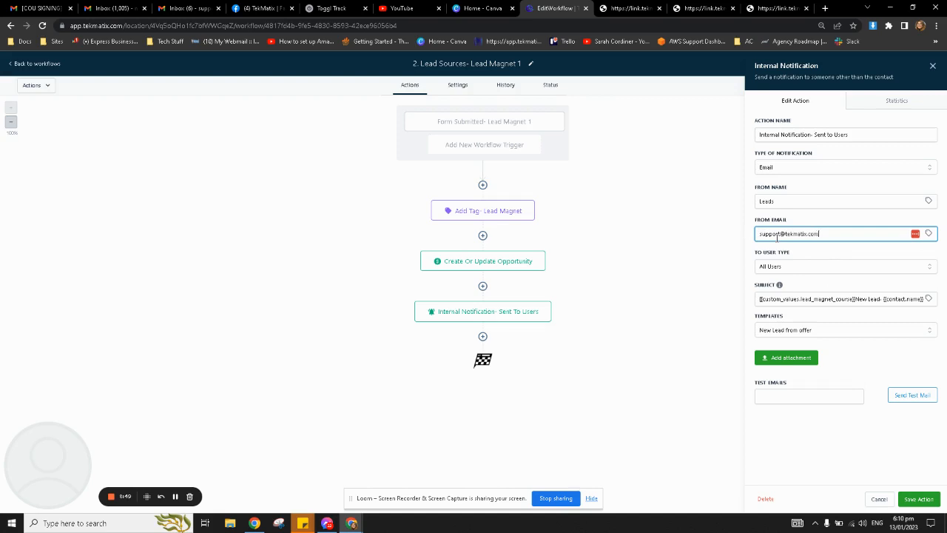
{"action": "left_click", "coordinate": [795, 201]}
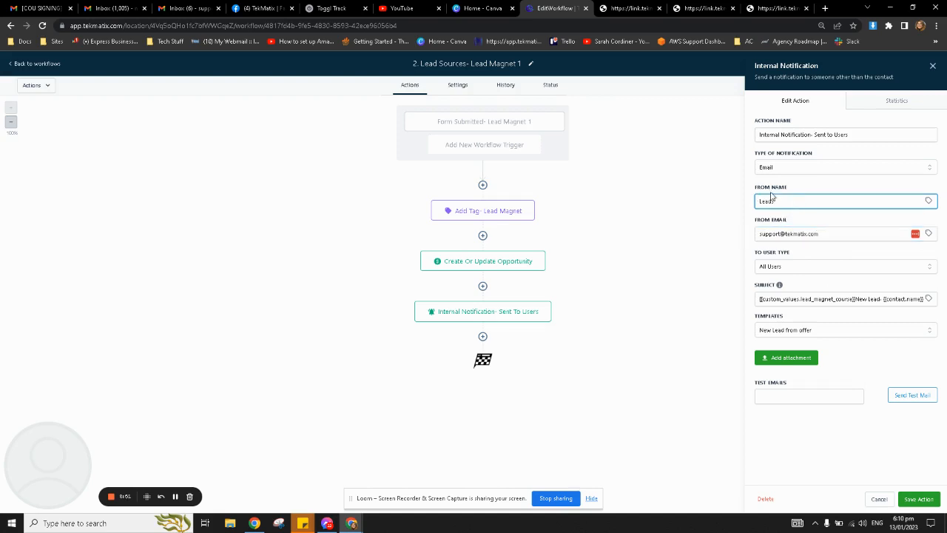
Set To User Type to Particular User and pick the first listed team member.
{"action": "left_click", "coordinate": [810, 268]}
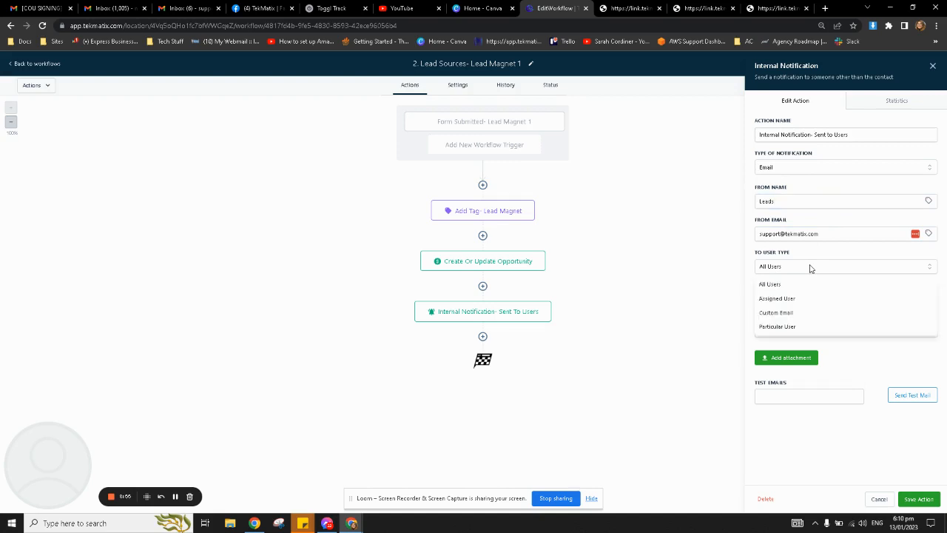
{"action": "left_click", "coordinate": [797, 314]}
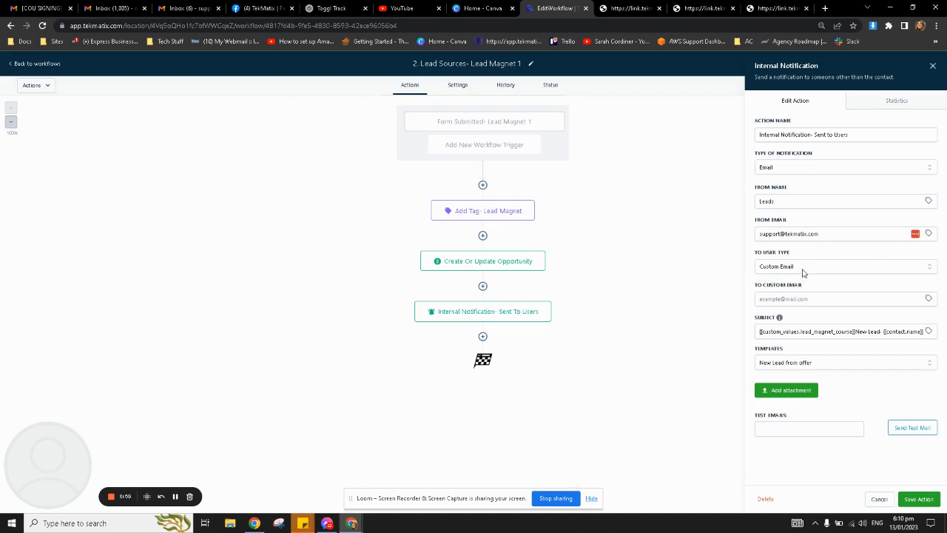
{"action": "left_click", "coordinate": [802, 273]}
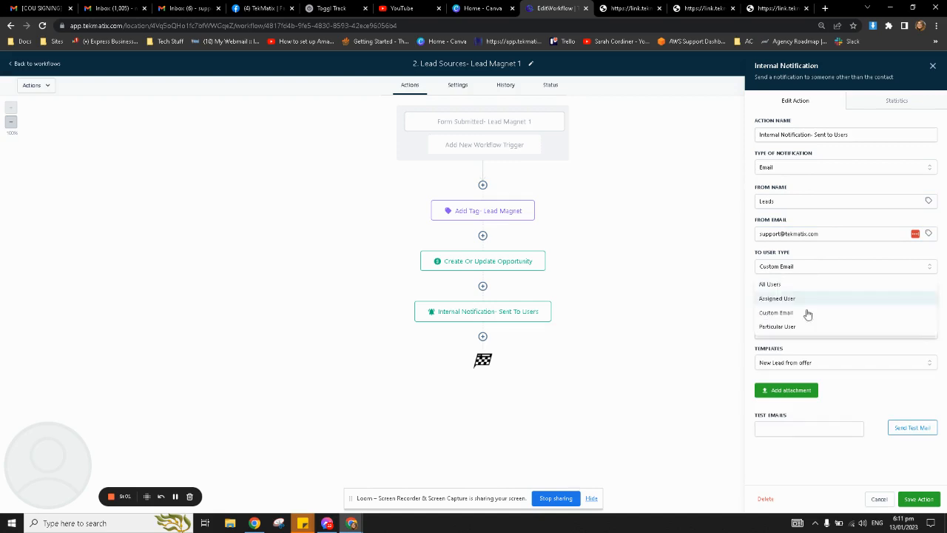
{"action": "left_click", "coordinate": [801, 332]}
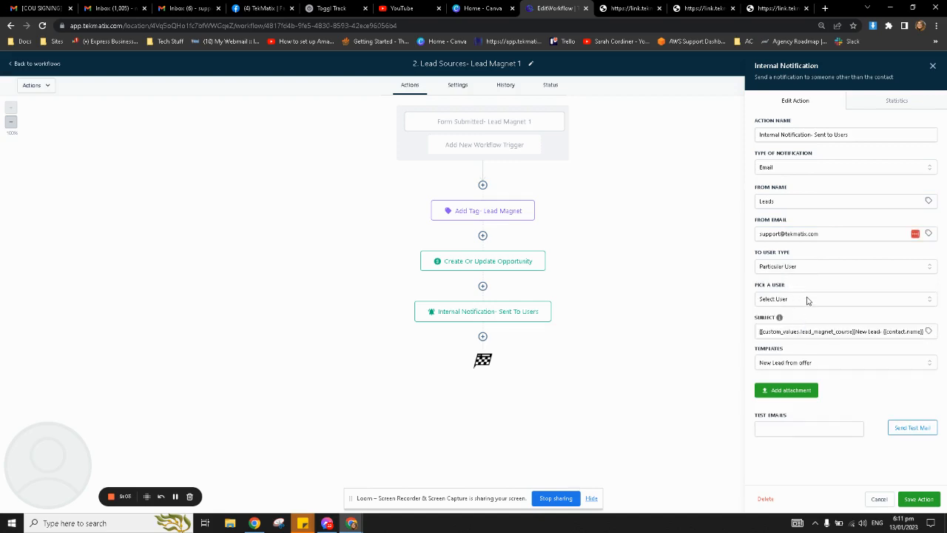
{"action": "left_click", "coordinate": [807, 300]}
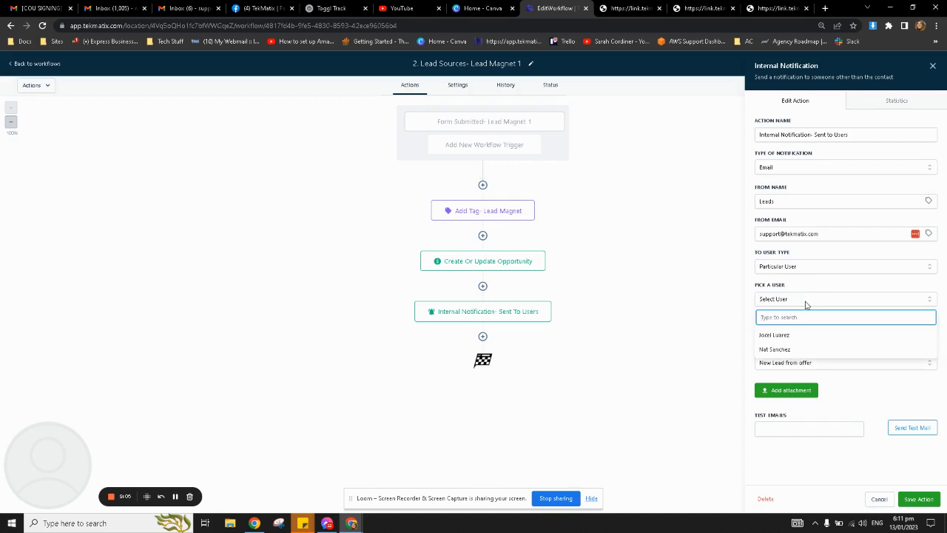
{"action": "left_click", "coordinate": [795, 336]}
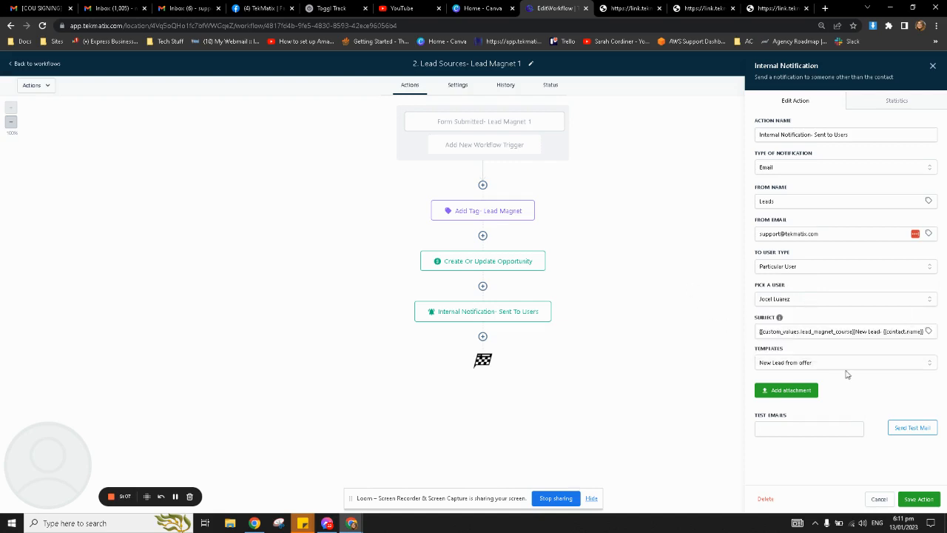
Save the notification step and the workflow, then add a new step below it.
{"action": "left_click_drag", "start_coordinate": [793, 352], "coordinate": [753, 354]}
{"action": "left_click", "coordinate": [790, 355]}
{"action": "left_click", "coordinate": [917, 499]}
{"action": "left_click", "coordinate": [926, 65]}
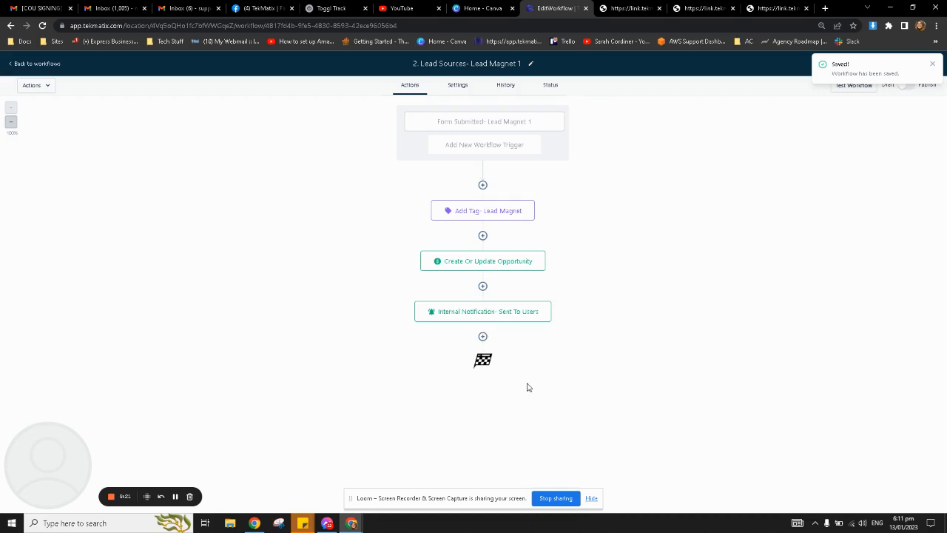
{"action": "left_click", "coordinate": [483, 338]}
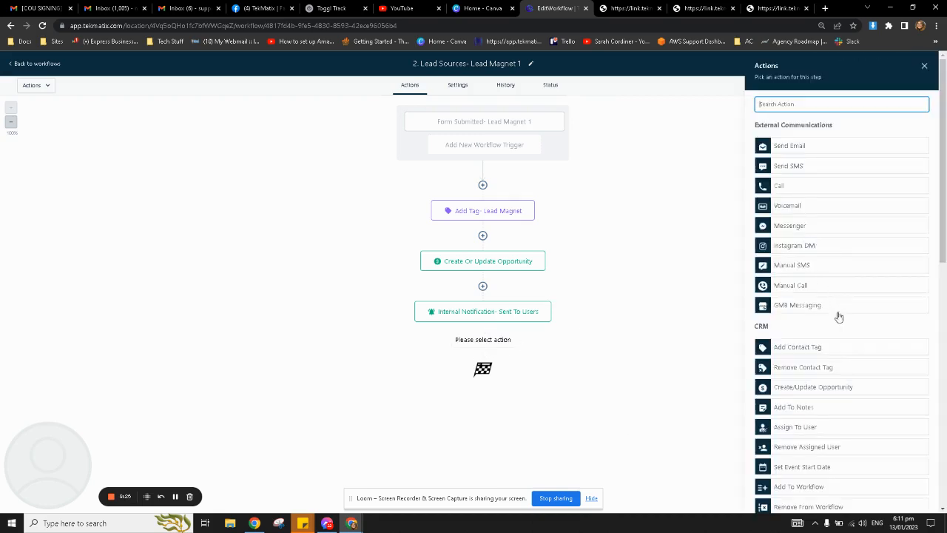
Add a second internal notification, try Email then Notification type, and discard it unsaved.
{"action": "scroll", "coordinate": [836, 317], "scroll_direction": "down", "scroll_amount": 3}
{"action": "scroll", "coordinate": [836, 319], "scroll_direction": "down", "scroll_amount": 2}
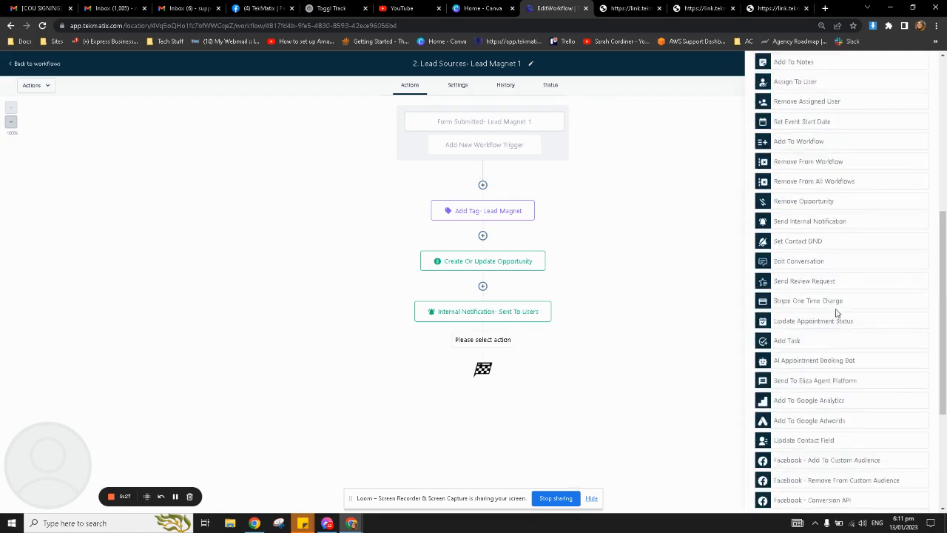
{"action": "left_click", "coordinate": [800, 224]}
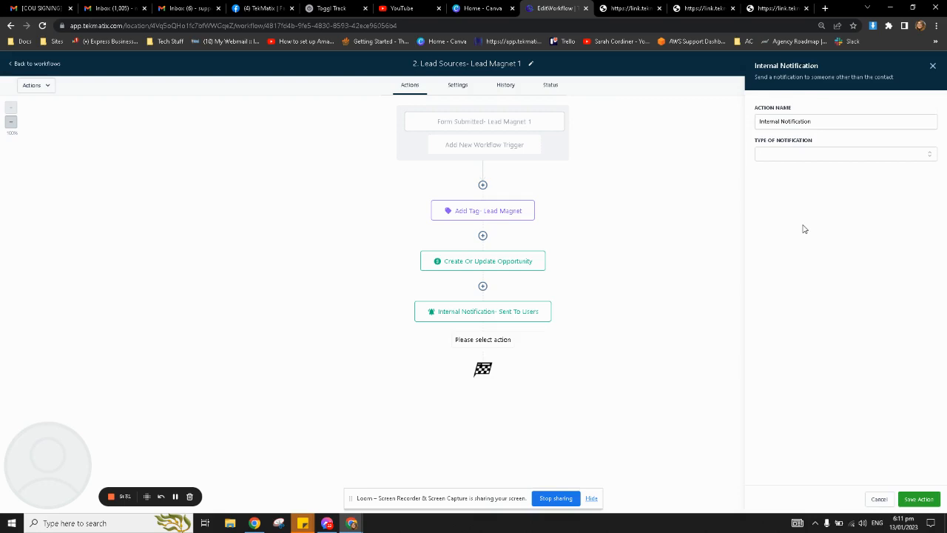
{"action": "left_click", "coordinate": [810, 158]}
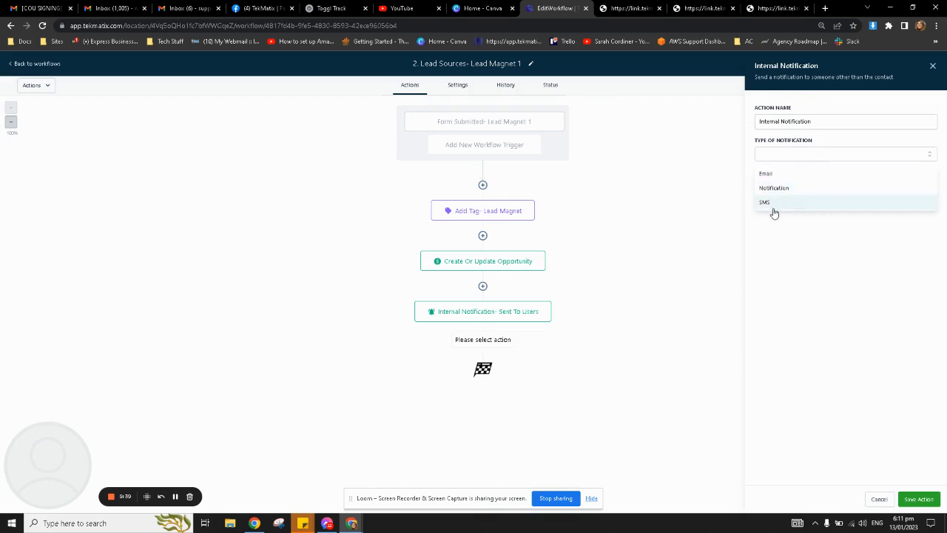
{"action": "left_click", "coordinate": [795, 174]}
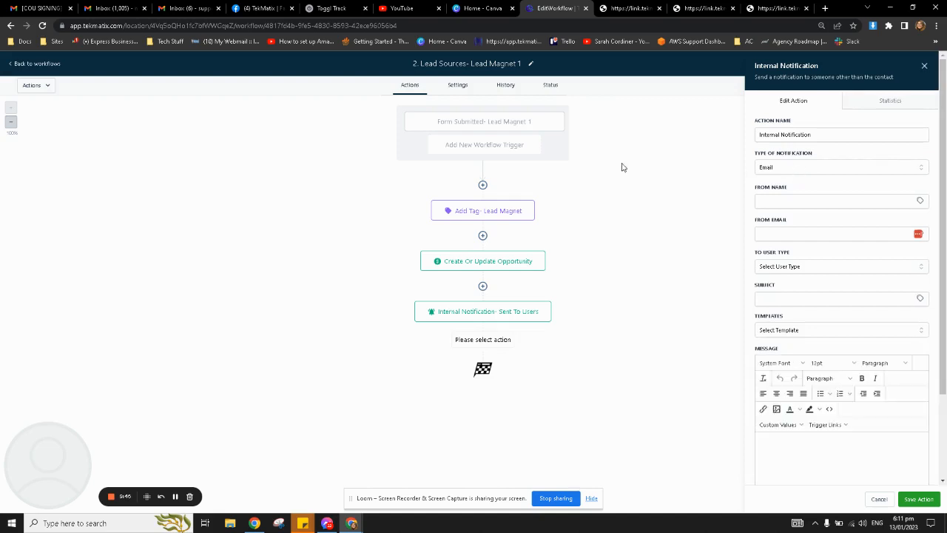
{"action": "left_click", "coordinate": [792, 169]}
{"action": "left_click", "coordinate": [793, 199]}
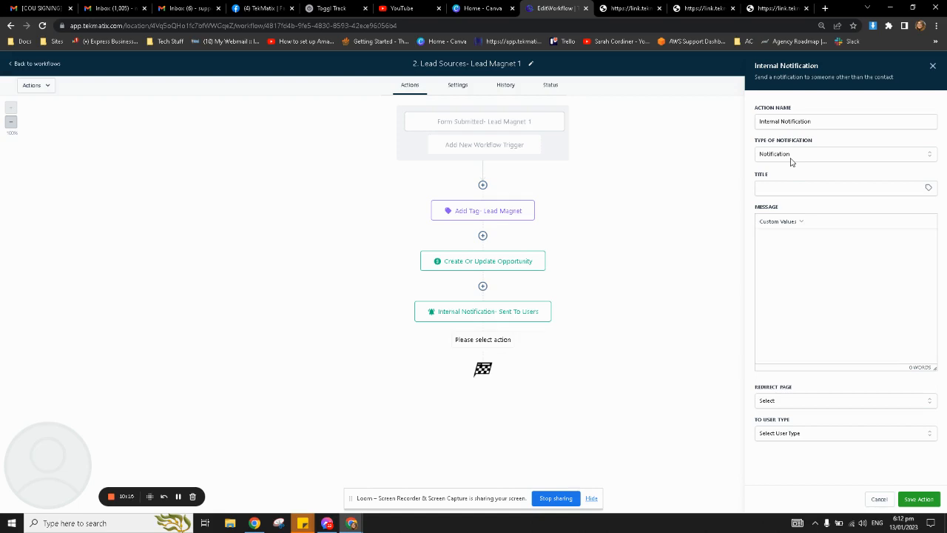
{"action": "left_click", "coordinate": [831, 189]}
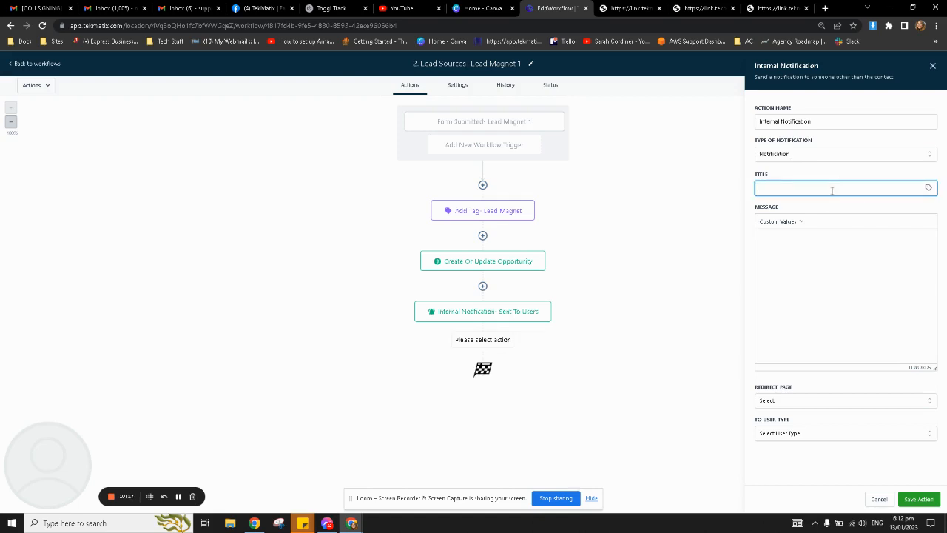
{"action": "left_click", "coordinate": [931, 65]}
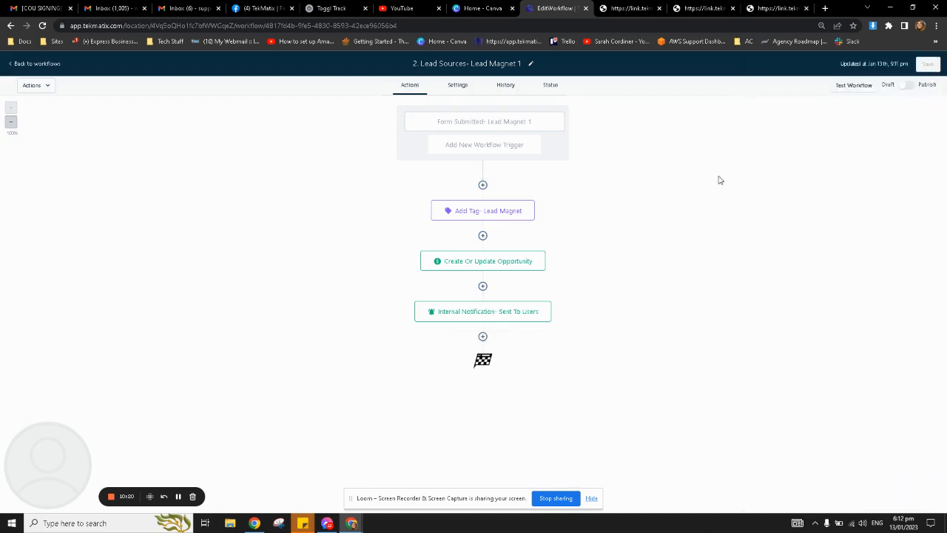
Delete the old notification step and add a new Send Internal Notification action.
{"action": "left_click", "coordinate": [495, 316]}
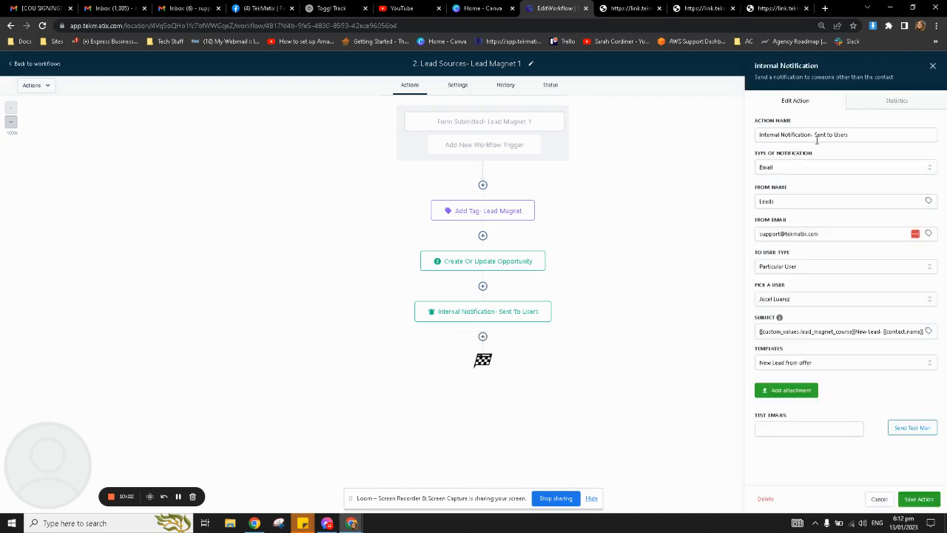
{"action": "left_click", "coordinate": [768, 499]}
{"action": "left_click", "coordinate": [548, 315]}
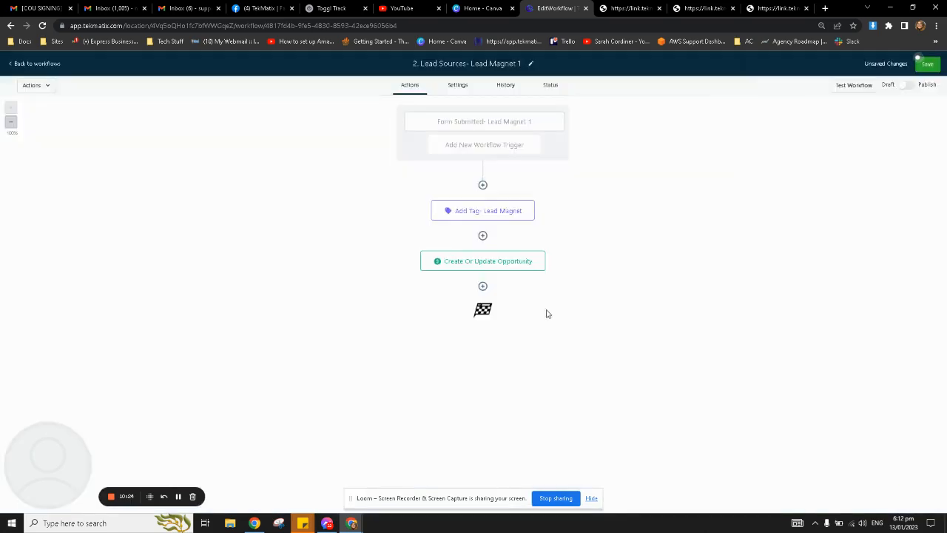
{"action": "left_click", "coordinate": [482, 286]}
{"action": "scroll", "coordinate": [814, 365], "scroll_direction": "down", "scroll_amount": 3}
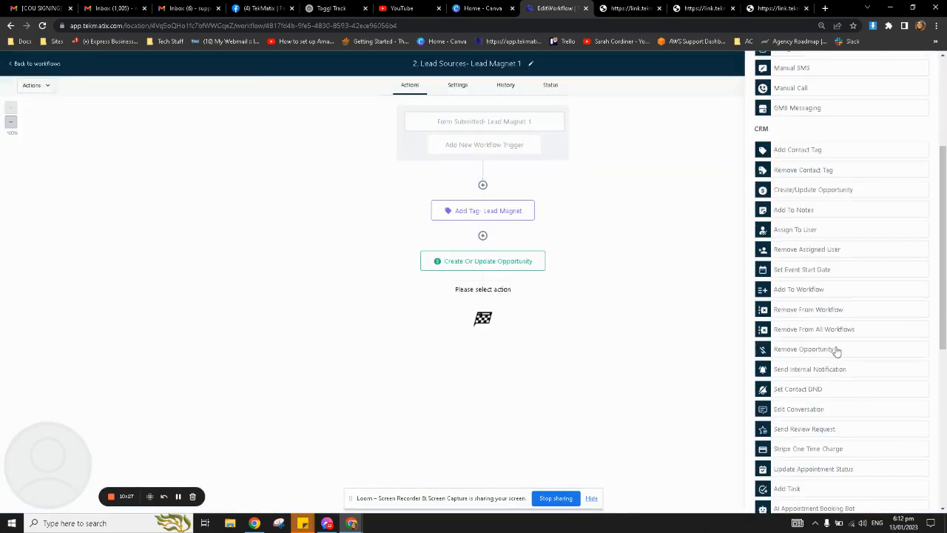
{"action": "left_click", "coordinate": [835, 374]}
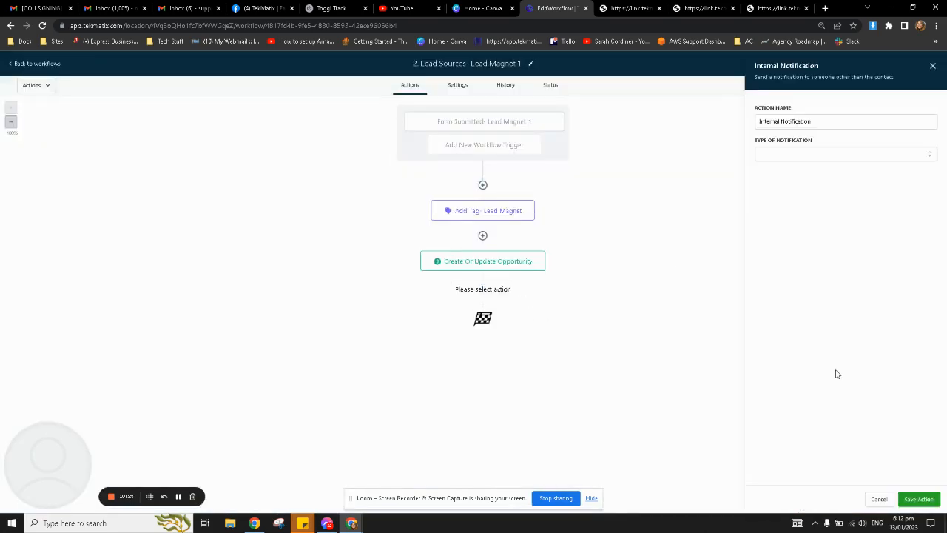
Set the notification type to Email and enter the sender's name and e-mail address.
{"action": "left_click", "coordinate": [798, 156]}
{"action": "left_click", "coordinate": [794, 174]}
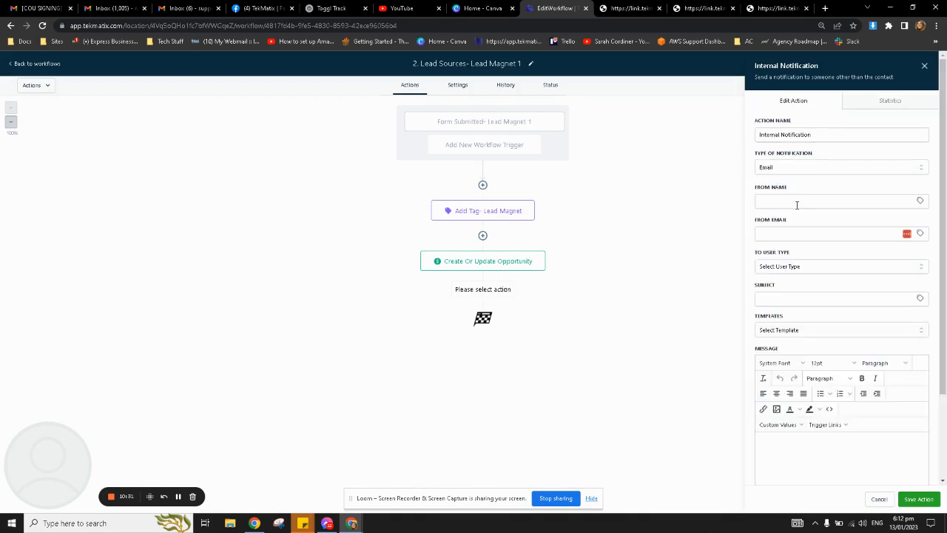
{"action": "left_click", "coordinate": [799, 202]}
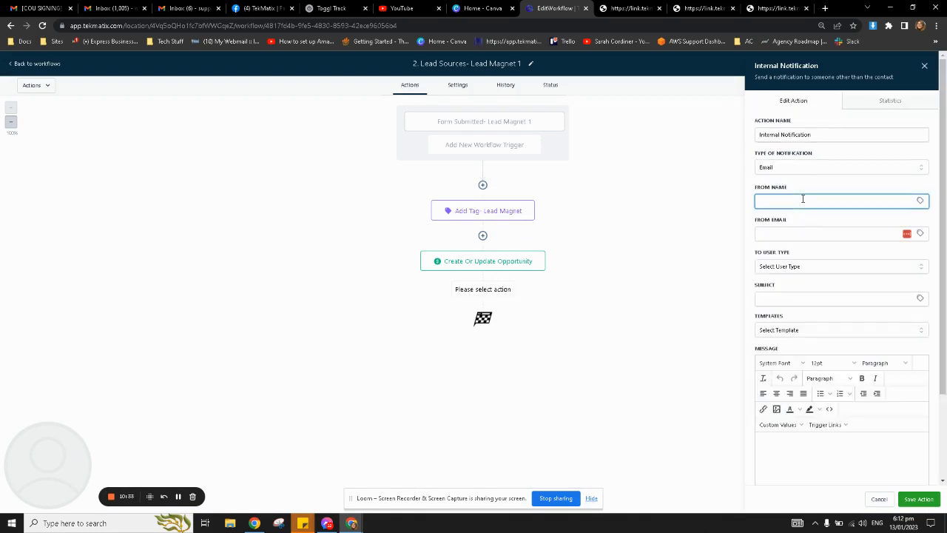
{"action": "type", "text": "Nathalie"}
{"action": "left_click", "coordinate": [793, 232]}
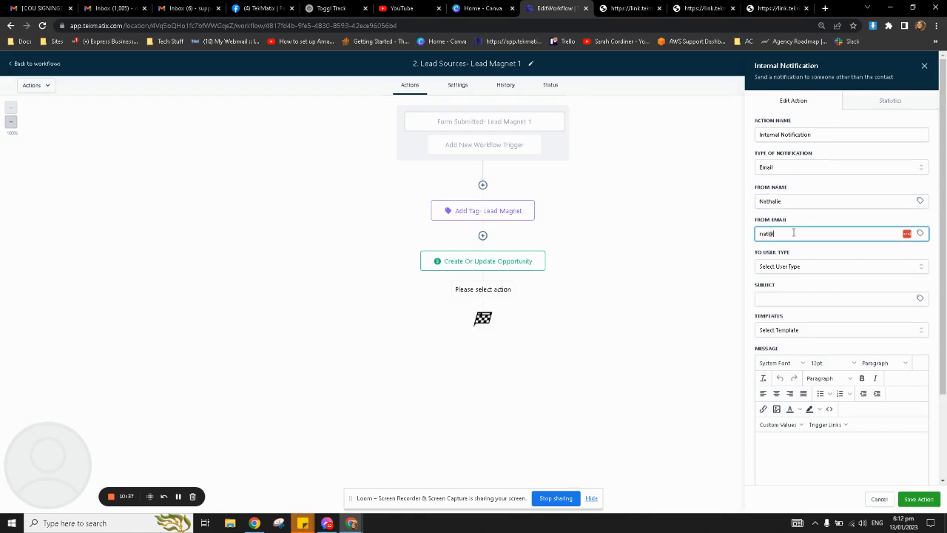
Send it to a particular user with subject 'Lead Magnet Form Submitted'.
{"action": "left_click", "coordinate": [779, 266]}
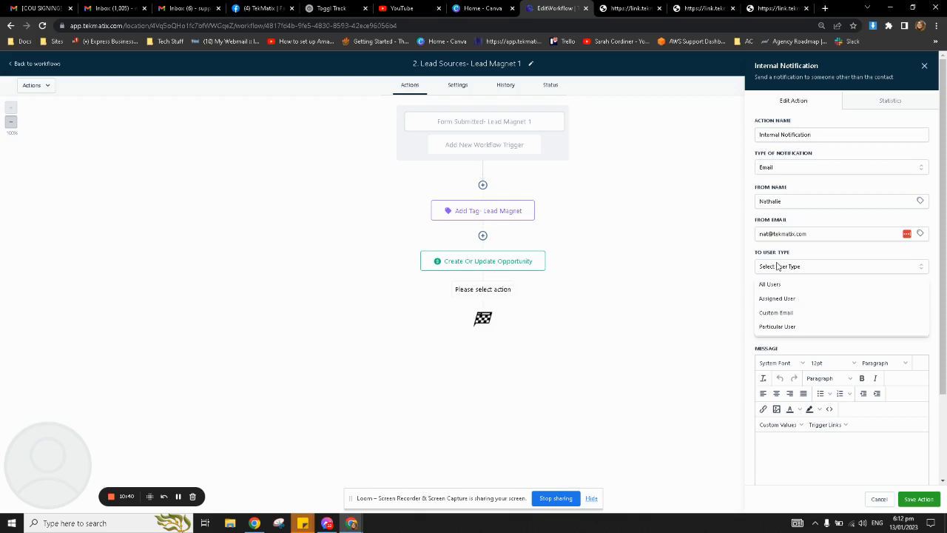
{"action": "left_click", "coordinate": [788, 326]}
{"action": "left_click", "coordinate": [801, 302]}
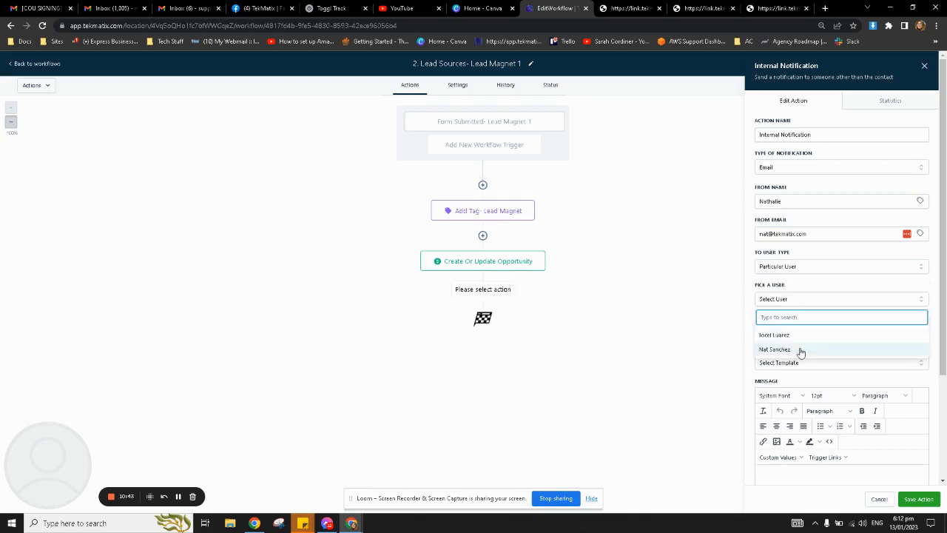
{"action": "left_click", "coordinate": [798, 334]}
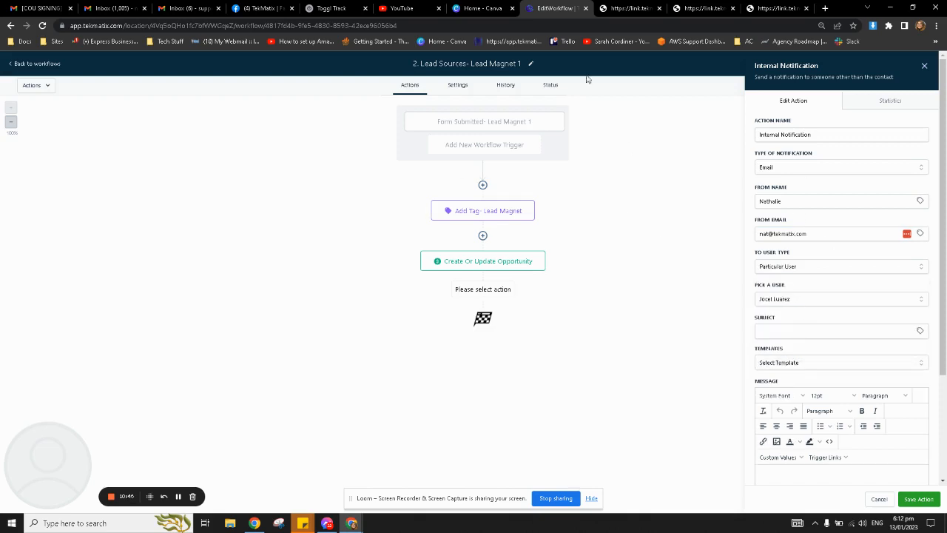
{"action": "left_click", "coordinate": [817, 331]}
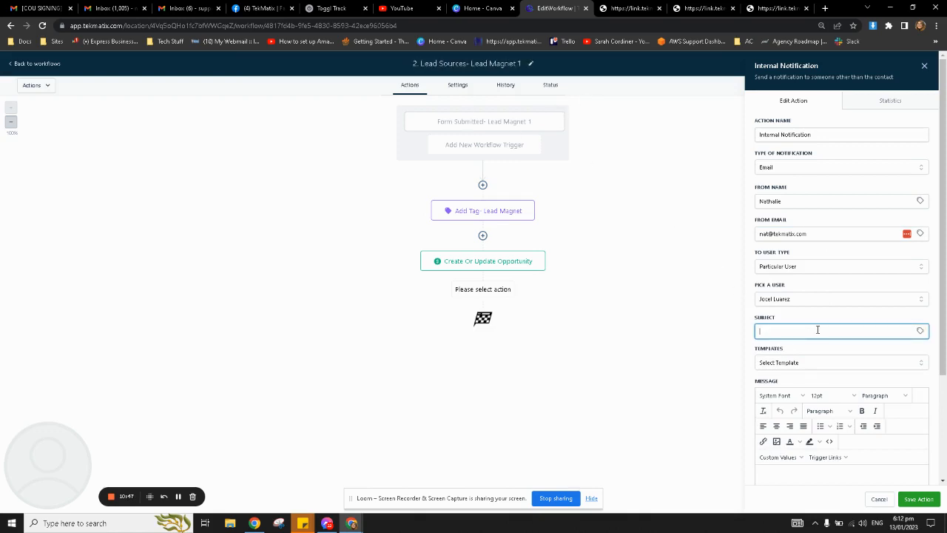
{"action": "type", "text": "Lead Magnet FOrm Submitted"}
{"action": "double_click", "coordinate": [802, 331]}
{"action": "type", "text": "Form"}
{"action": "scroll", "coordinate": [800, 336], "scroll_direction": "down", "scroll_amount": 2}
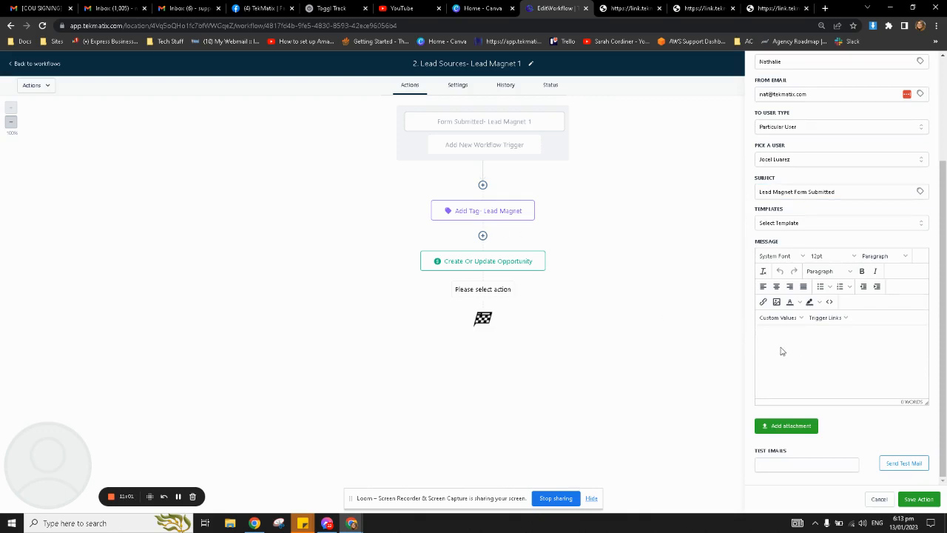
Type 'Please rach out to this client' and a Name line with the contact's full name placeholder.
{"action": "type", "text": "Please rach out to this client"}
{"action": "key", "text": "Return"}
{"action": "type", "text": "Nmae:"}
{"action": "left_click", "coordinate": [786, 323]}
{"action": "mouse_move", "coordinate": [779, 333]}
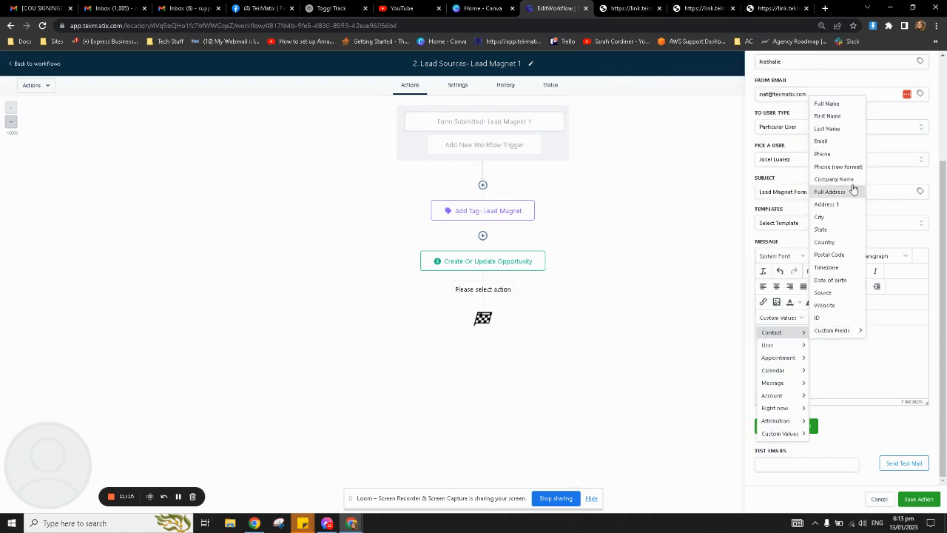
{"action": "left_click", "coordinate": [836, 103]}
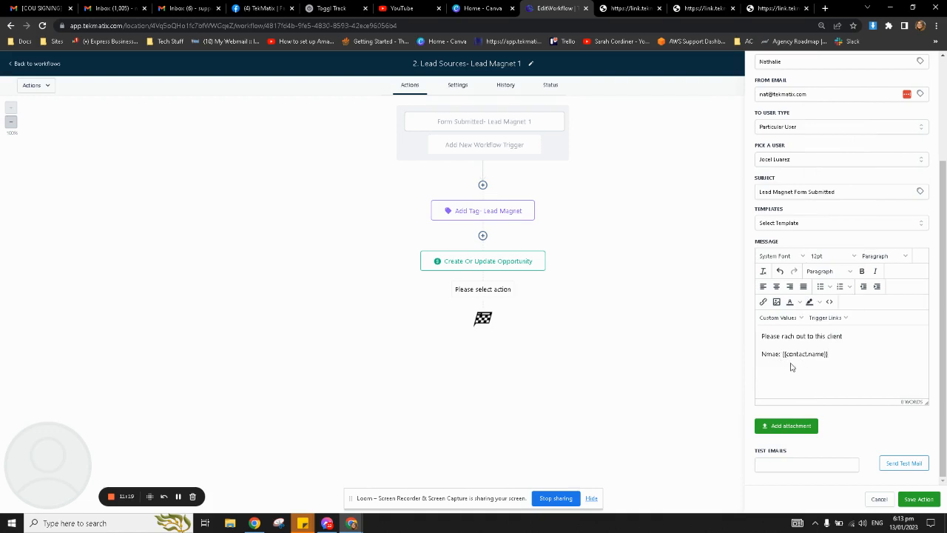
{"action": "left_click_drag", "start_coordinate": [779, 354], "coordinate": [767, 354]}
{"action": "key", "text": "BackSpace"}
{"action": "type", "text": "ame"}
{"action": "left_click_drag", "start_coordinate": [835, 354], "coordinate": [782, 356]}
{"action": "left_click", "coordinate": [790, 353]}
{"action": "left_click_drag", "start_coordinate": [852, 353], "coordinate": [742, 355]}
{"action": "left_click", "coordinate": [828, 353]}
Add an Email line below it with the contact's email placeholder.
{"action": "key", "text": "shift+Return"}
{"action": "type", "text": "Email:"}
{"action": "left_click", "coordinate": [780, 318]}
{"action": "mouse_move", "coordinate": [786, 334]}
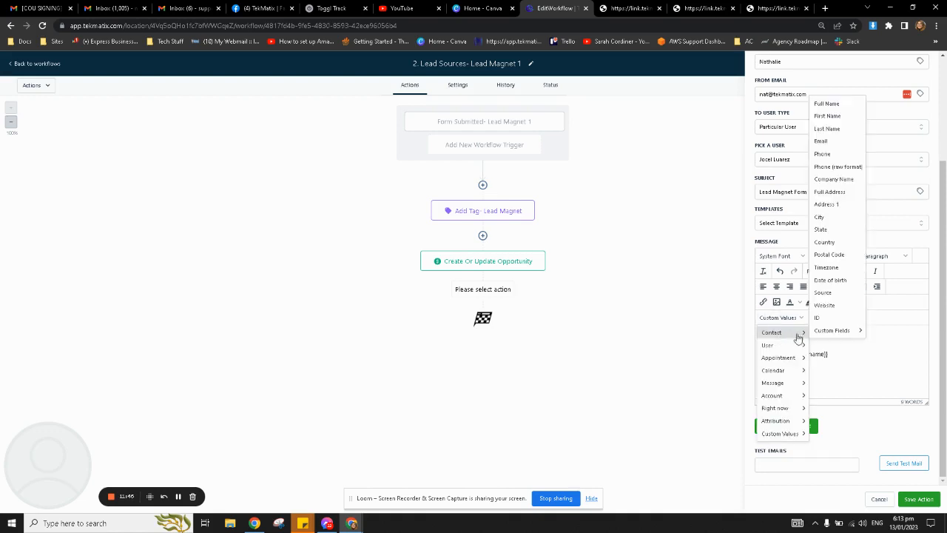
{"action": "left_click", "coordinate": [842, 141]}
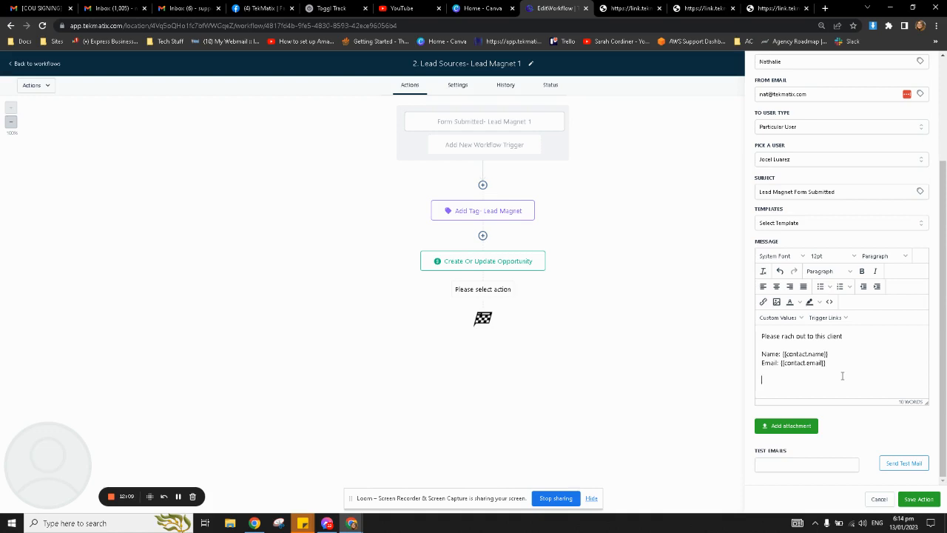
Insert the 'What's your expertise?' form field into the message on its own line.
{"action": "left_click", "coordinate": [778, 318]}
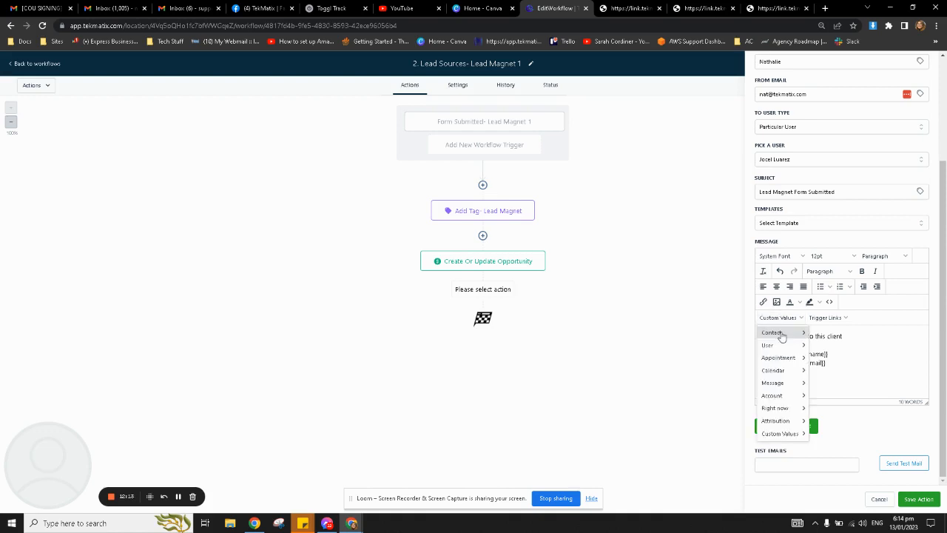
{"action": "mouse_move", "coordinate": [781, 336]}
{"action": "mouse_move", "coordinate": [838, 332]}
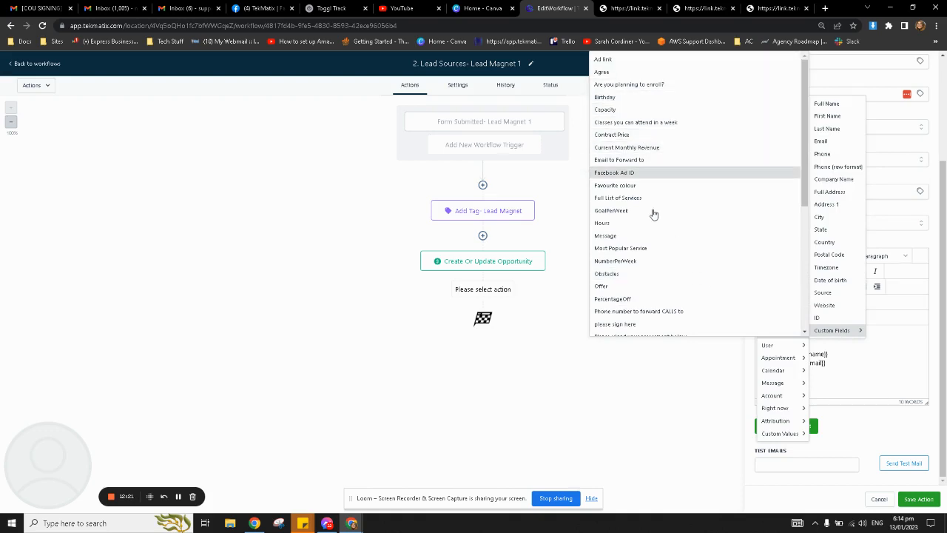
{"action": "scroll", "coordinate": [653, 213], "scroll_direction": "down", "scroll_amount": 3}
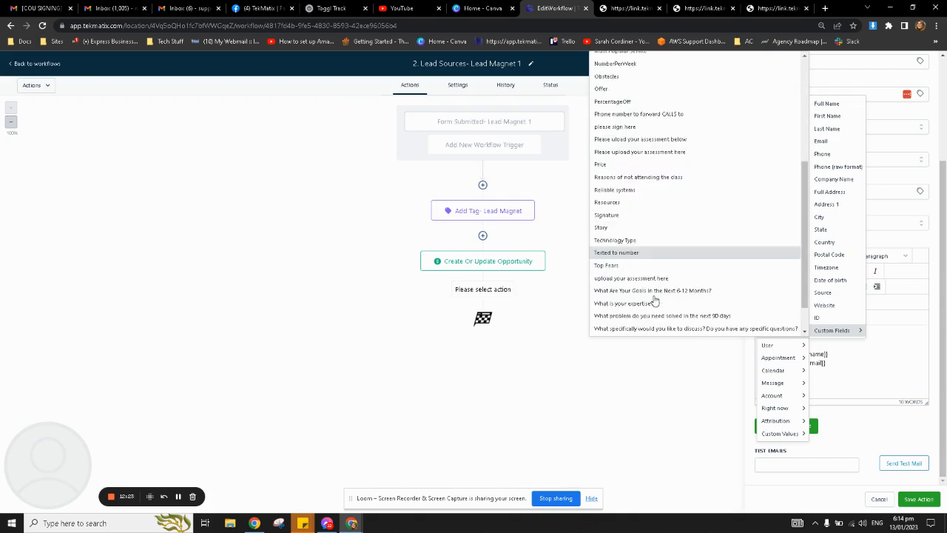
{"action": "scroll", "coordinate": [654, 301], "scroll_direction": "down", "scroll_amount": 1}
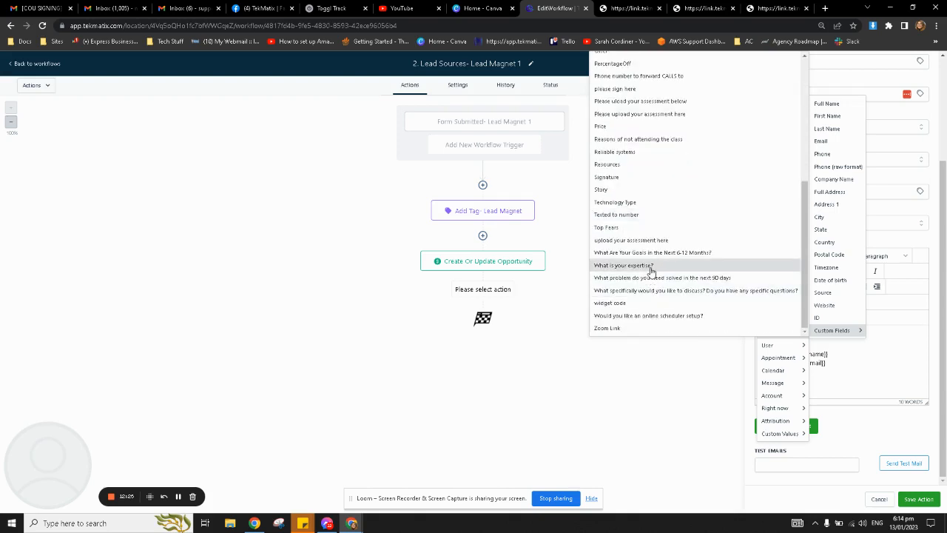
{"action": "left_click", "coordinate": [651, 267]}
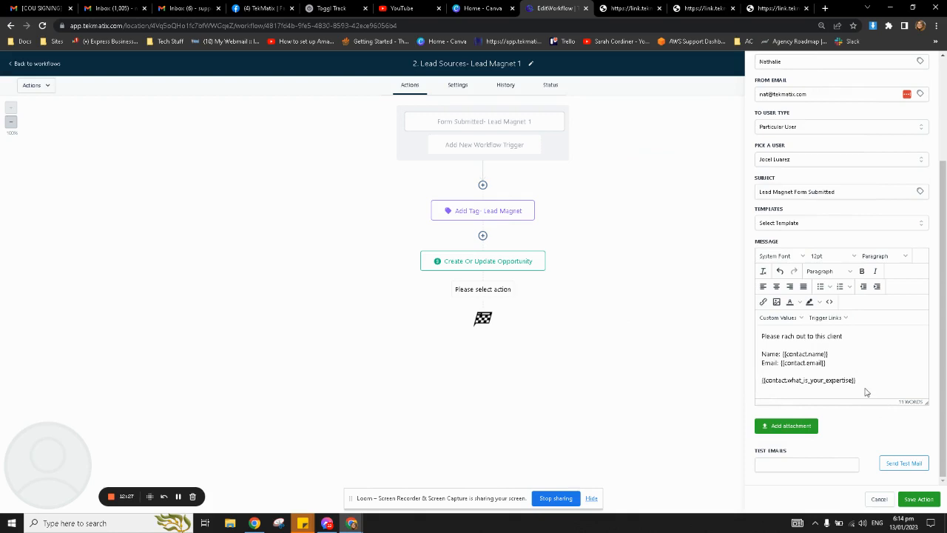
{"action": "key", "text": "Home"}
{"action": "type", "text": "What"}
{"action": "key", "text": "BackSpace"}
{"action": "type", "text": "'s your expe"}
{"action": "type", "text": "rtise?"}
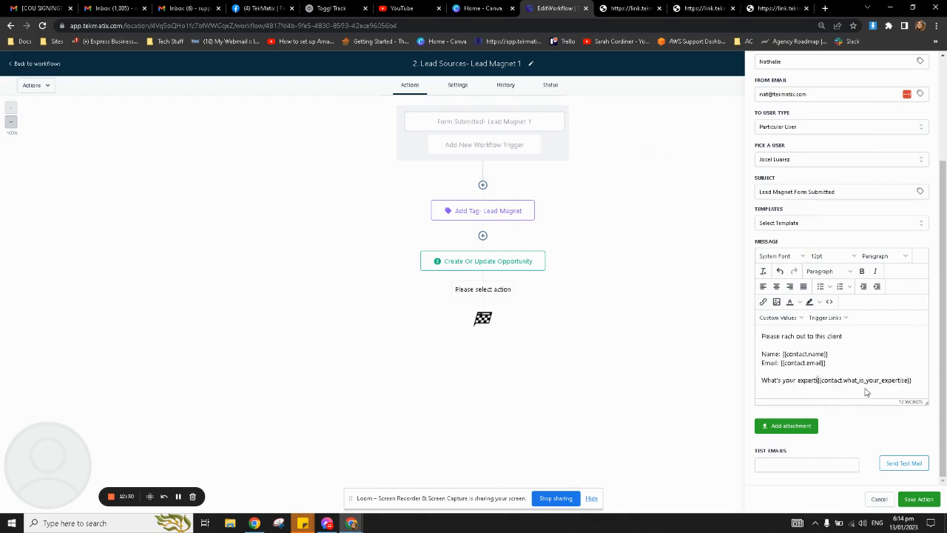
{"action": "type", "text": ":"}
{"action": "key", "text": "Return"}
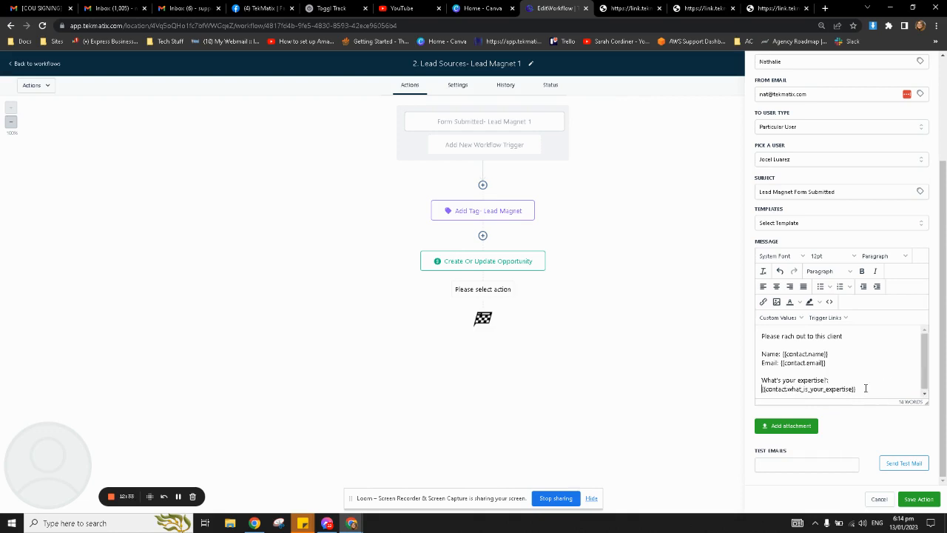
Remove the expertise lines from the message again.
{"action": "left_click_drag", "start_coordinate": [843, 378], "coordinate": [758, 380]}
{"action": "left_click_drag", "start_coordinate": [858, 387], "coordinate": [759, 397]}
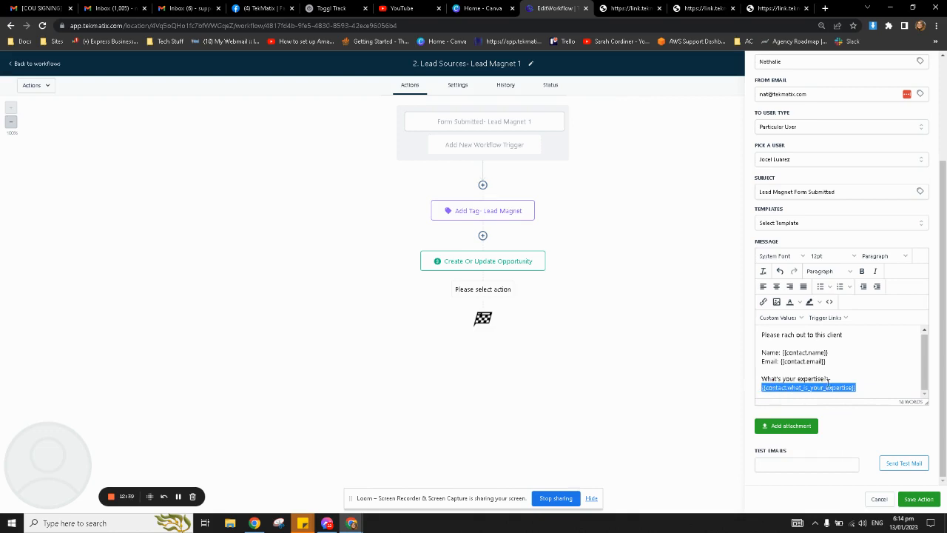
{"action": "left_click", "coordinate": [860, 387]}
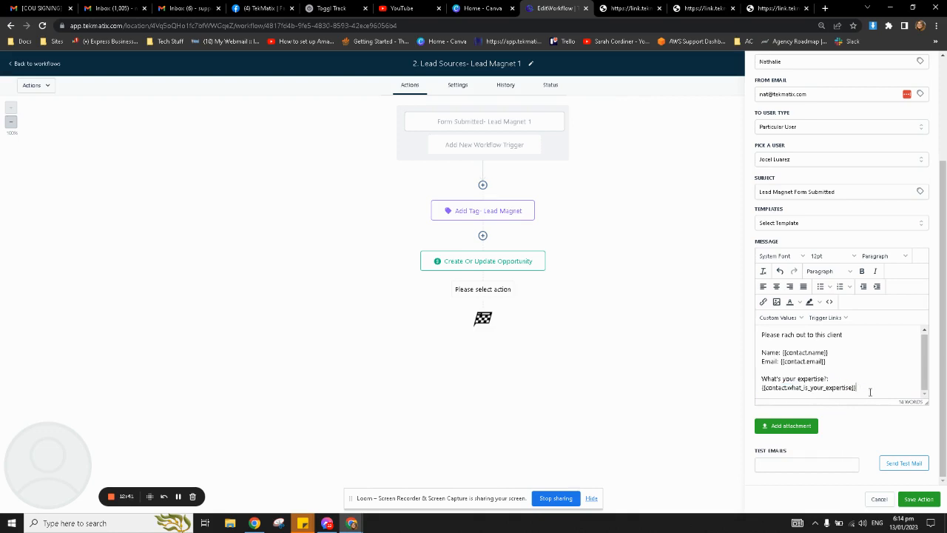
{"action": "left_click_drag", "start_coordinate": [870, 389], "coordinate": [761, 376]}
{"action": "key", "text": "BackSpace"}
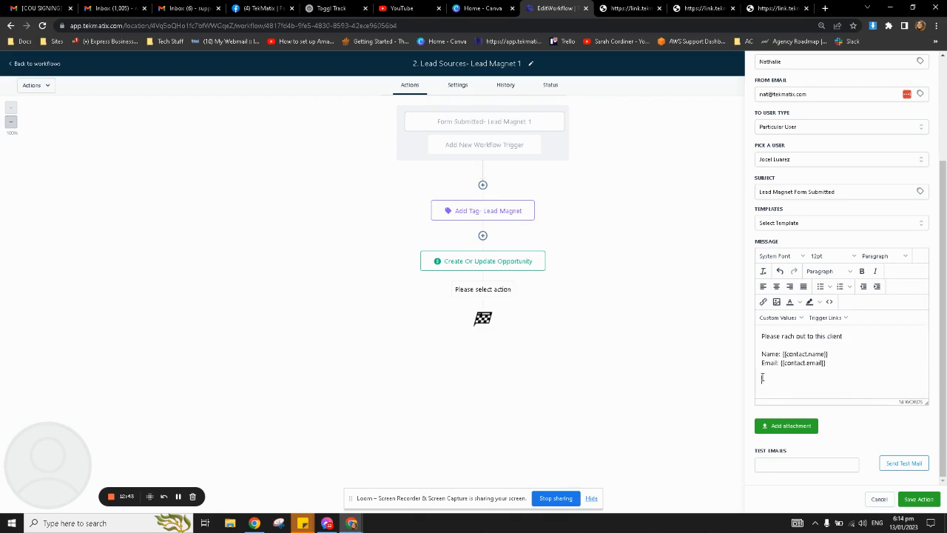
Save the step renamed 'Internal Notification- Email' and begin adding another action below it.
{"action": "left_click", "coordinate": [919, 499]}
{"action": "left_click", "coordinate": [517, 320]}
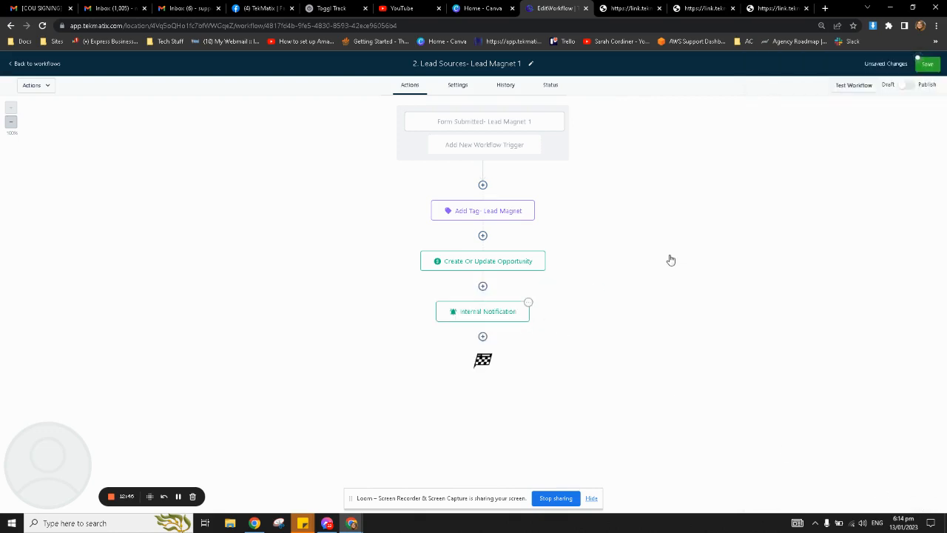
{"action": "left_click", "coordinate": [824, 134]}
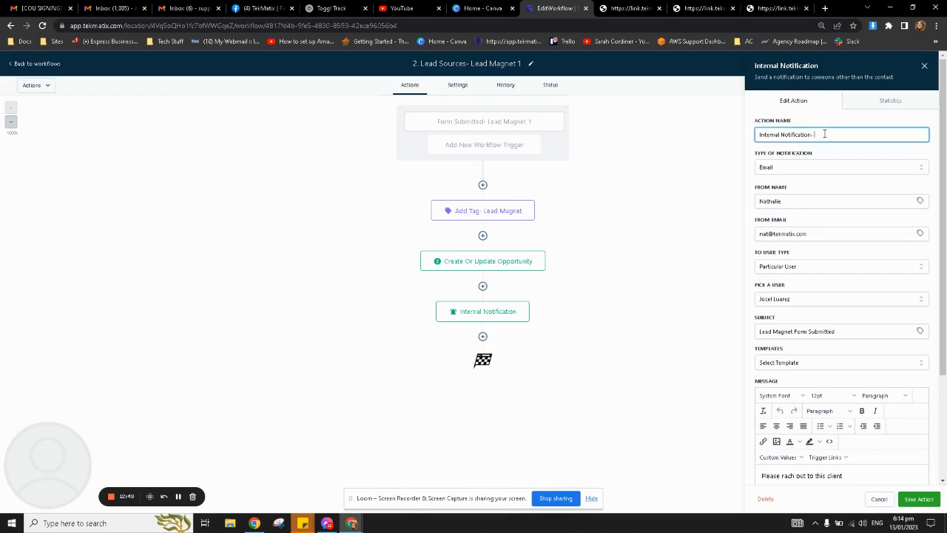
{"action": "type", "text": "- Email"}
{"action": "left_click", "coordinate": [917, 499]}
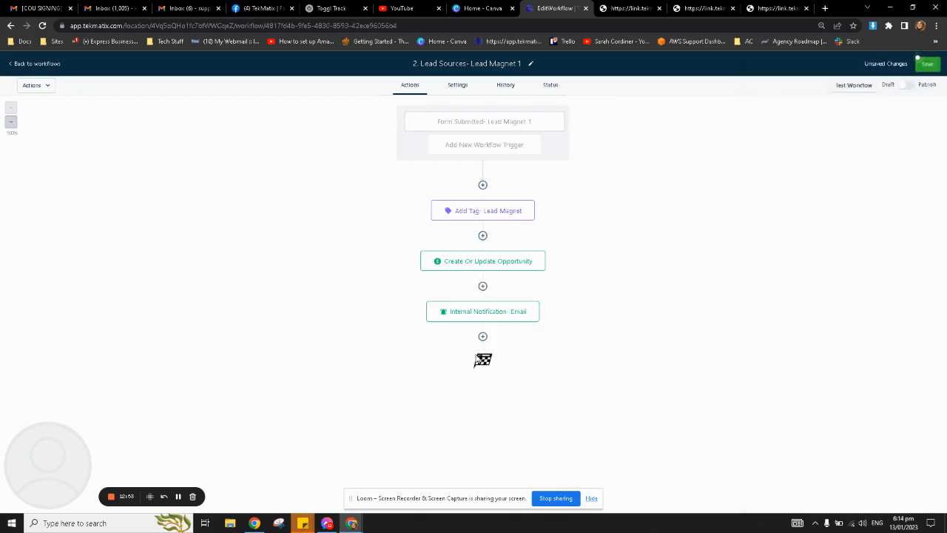
{"action": "left_click", "coordinate": [483, 338]}
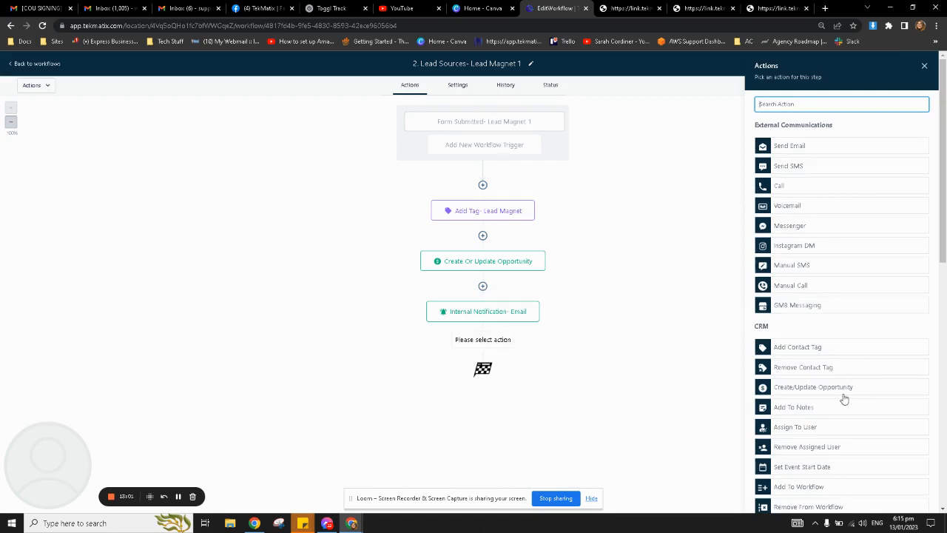
Add a Notification-type internal notification titled 'Lead Magnet Form Submitted by {{contact.name}}'.
{"action": "scroll", "coordinate": [847, 392], "scroll_direction": "down", "scroll_amount": 3}
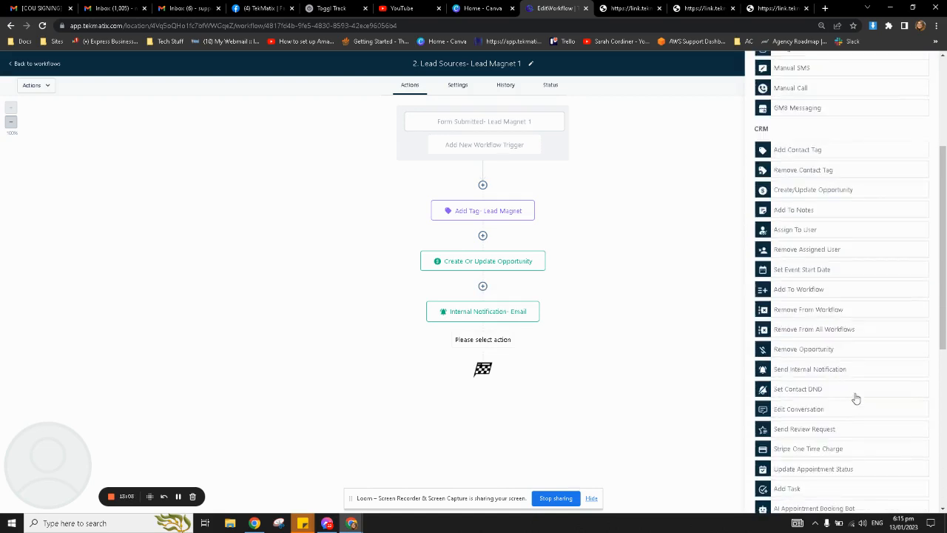
{"action": "left_click", "coordinate": [835, 373]}
{"action": "left_click", "coordinate": [781, 157]}
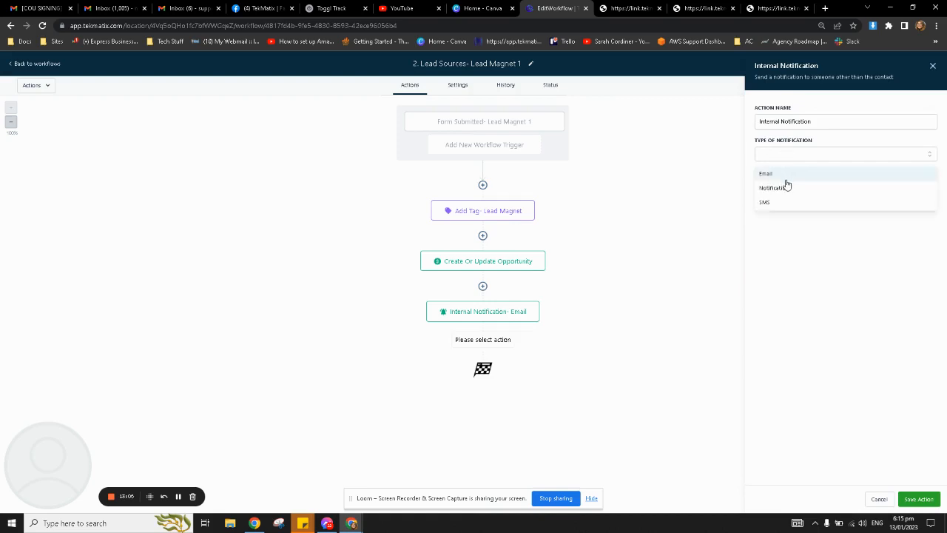
{"action": "left_click", "coordinate": [786, 186]}
{"action": "left_click", "coordinate": [791, 188]}
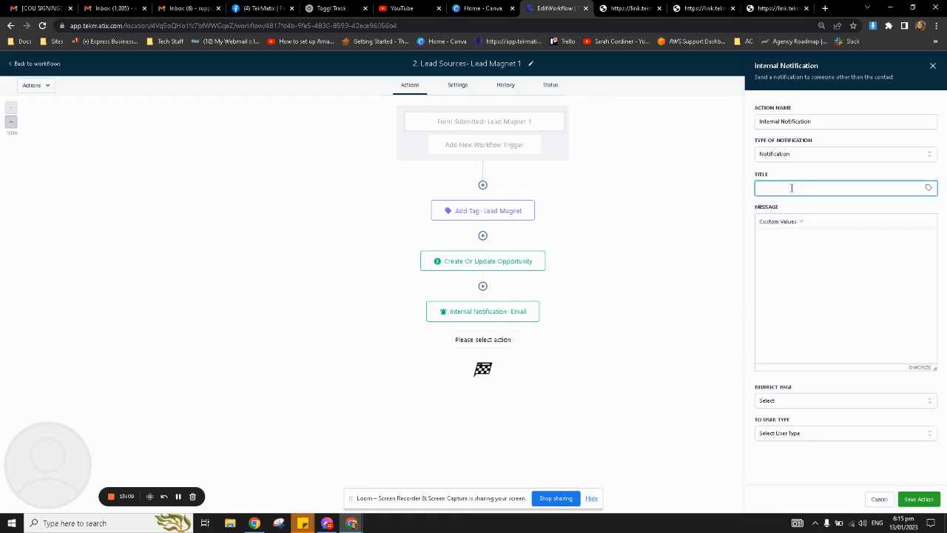
{"action": "type", "text": "Lead Magnet Form SUbmitted by"}
{"action": "left_click", "coordinate": [816, 188]}
{"action": "key", "text": "BackSpace"}
{"action": "type", "text": "u"}
{"action": "left_click", "coordinate": [929, 188]}
{"action": "left_click", "coordinate": [913, 224]}
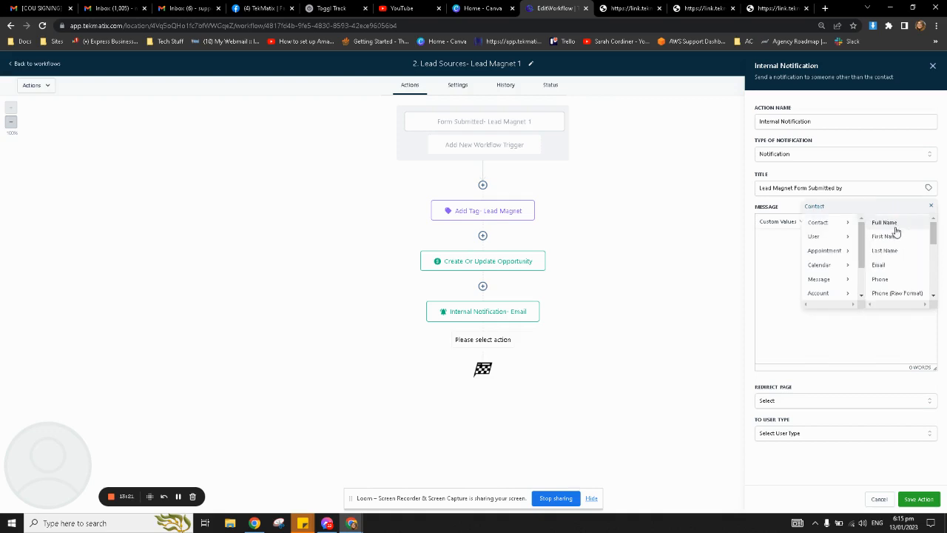
{"action": "left_click", "coordinate": [896, 225]}
{"action": "left_click_drag", "start_coordinate": [843, 188], "coordinate": [885, 190]}
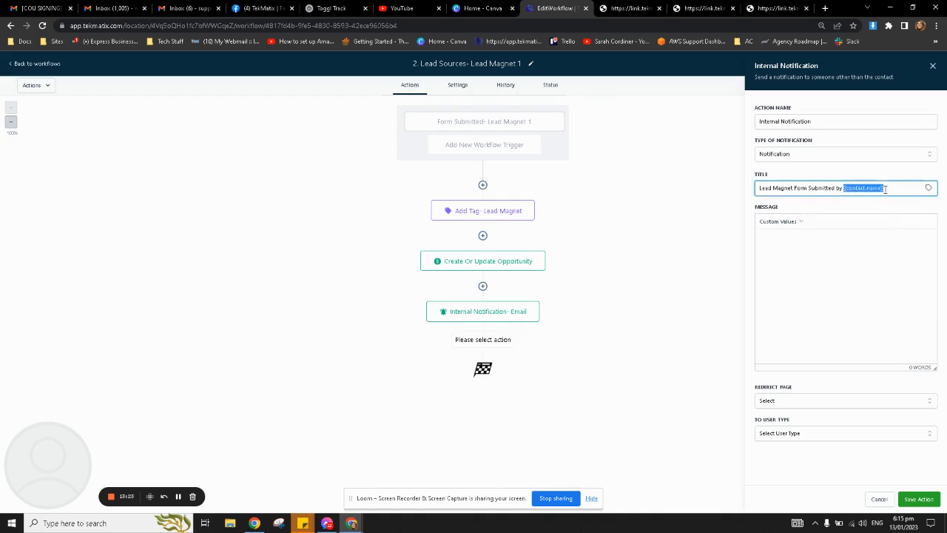
Fill the message's Name and Email lines with the contact's full name and email placeholders.
{"action": "left_click", "coordinate": [872, 242]}
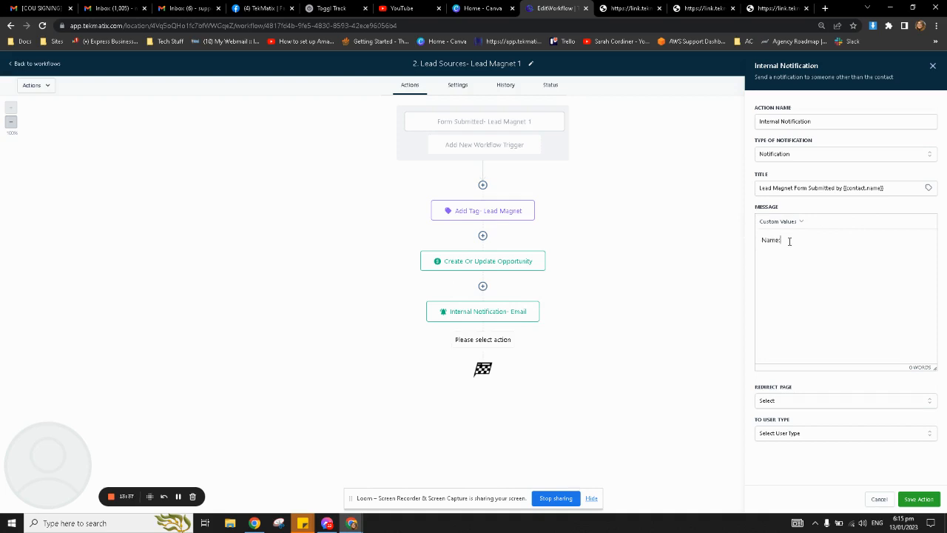
{"action": "left_click", "coordinate": [782, 221]}
{"action": "mouse_move", "coordinate": [784, 236]}
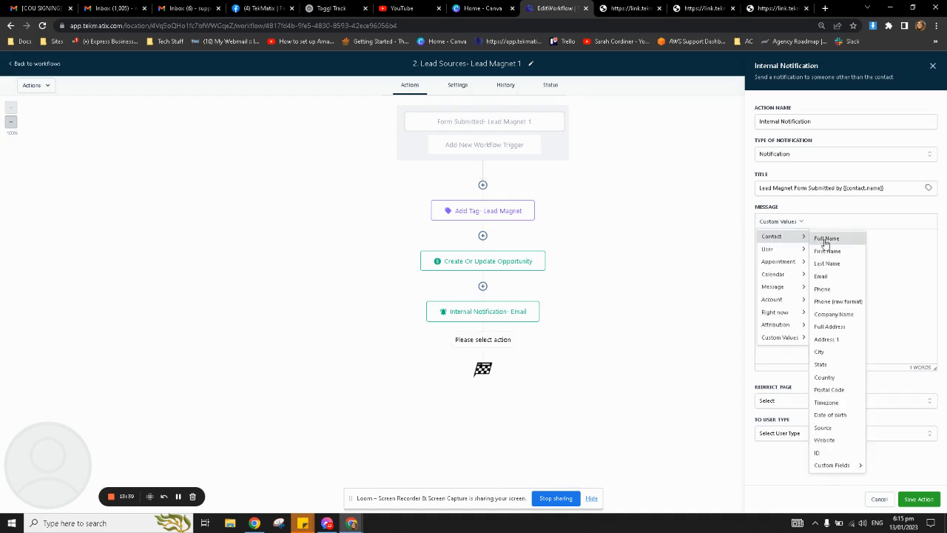
{"action": "left_click", "coordinate": [826, 238]}
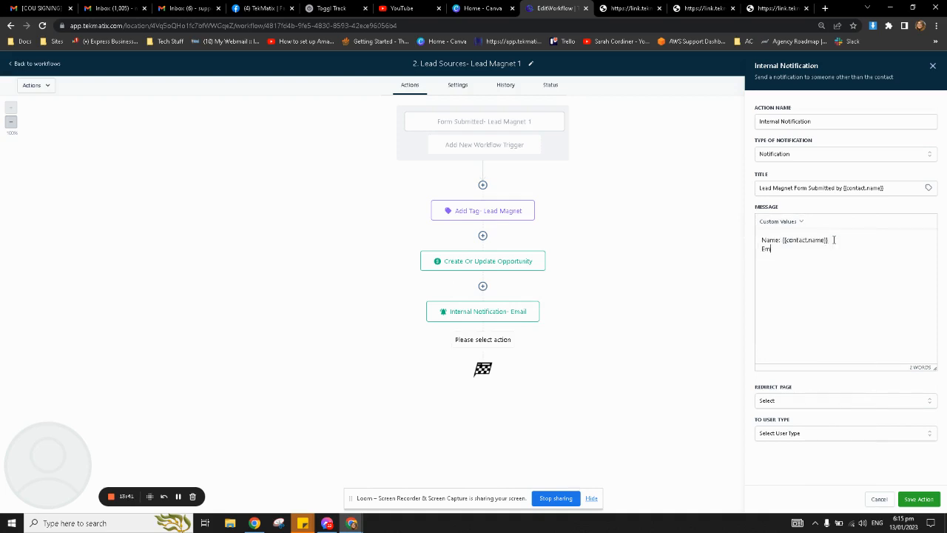
{"action": "left_click", "coordinate": [782, 221]}
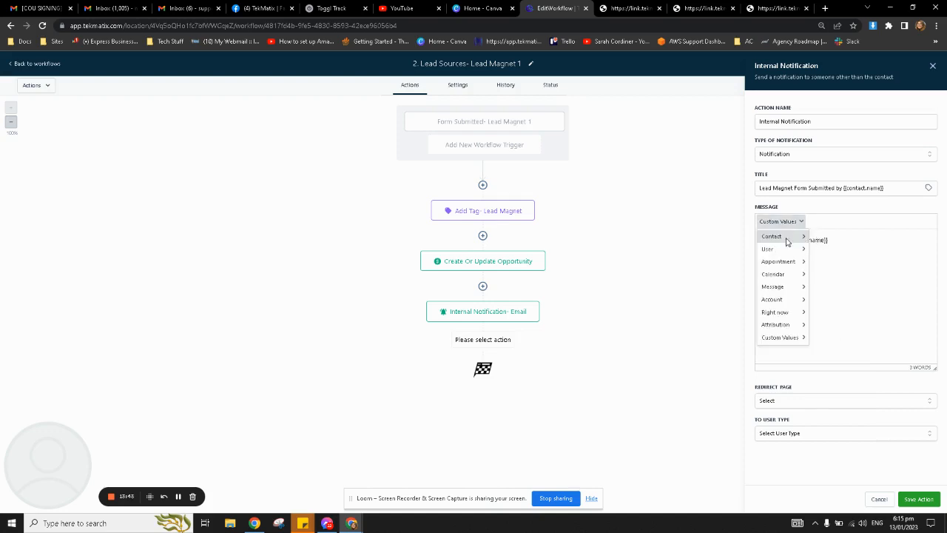
{"action": "mouse_move", "coordinate": [785, 236]}
{"action": "left_click", "coordinate": [822, 276]}
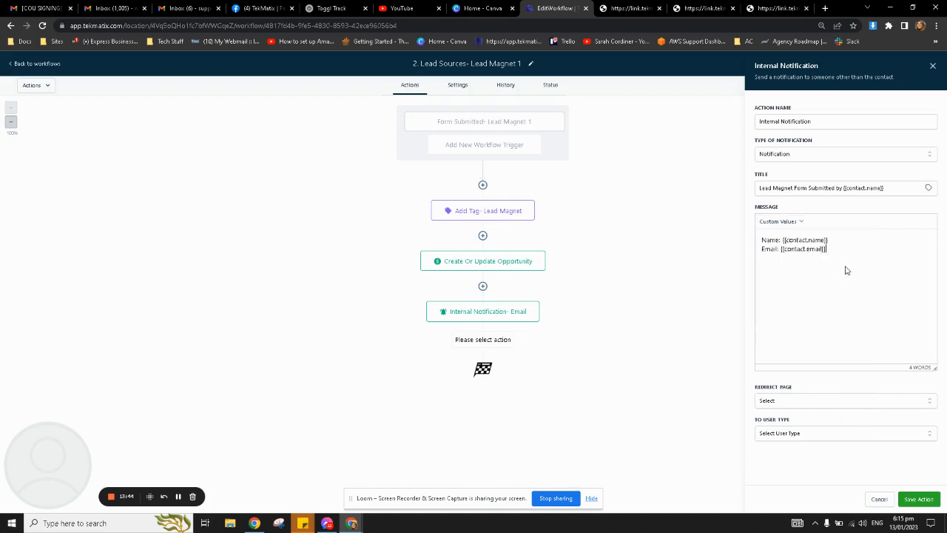
{"action": "left_click", "coordinate": [789, 401]}
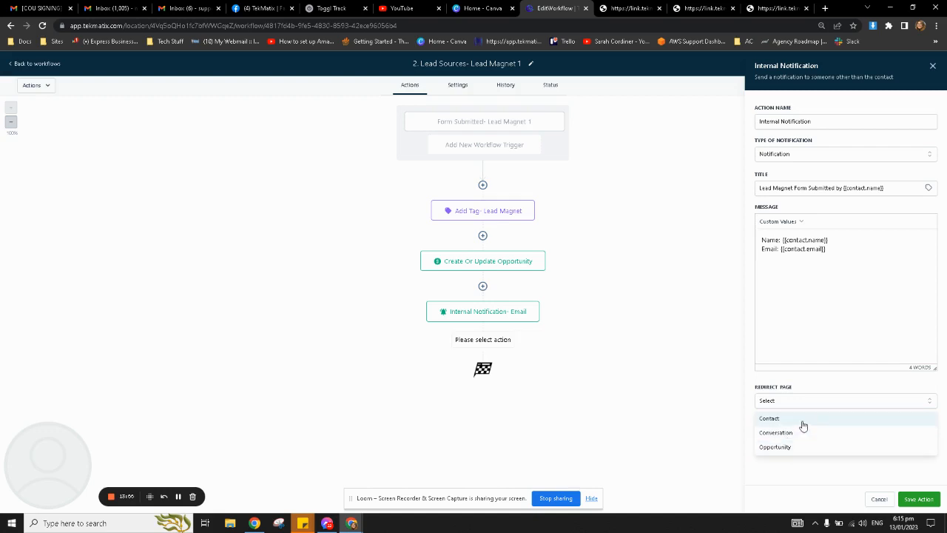
Set Redirect Page to Contact, send to a particular user, and save the action.
{"action": "left_click", "coordinate": [803, 426]}
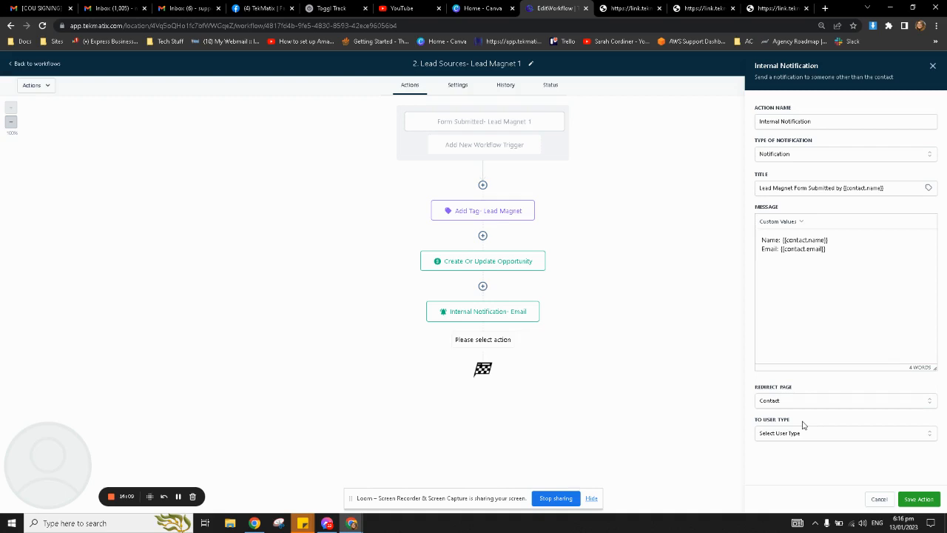
{"action": "left_click", "coordinate": [805, 437]}
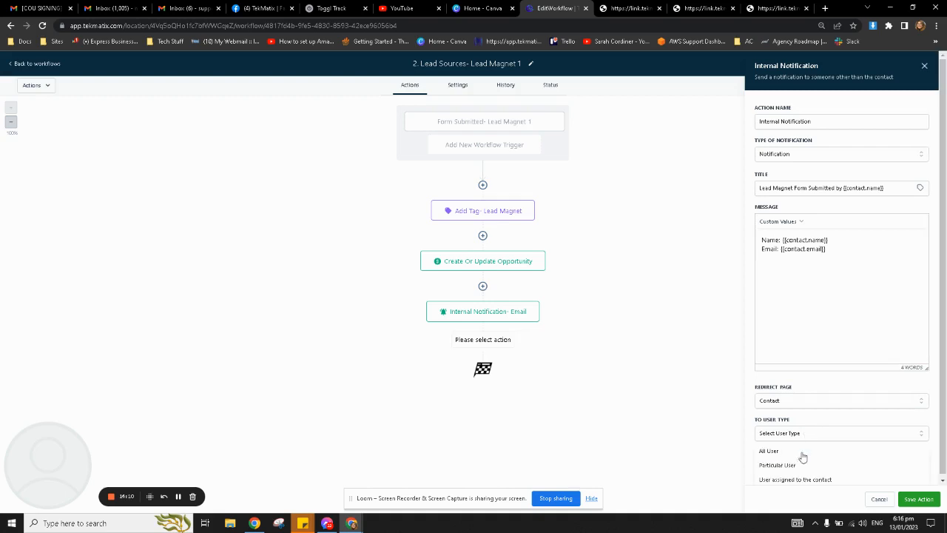
{"action": "left_click", "coordinate": [801, 466]}
{"action": "left_click", "coordinate": [809, 464]}
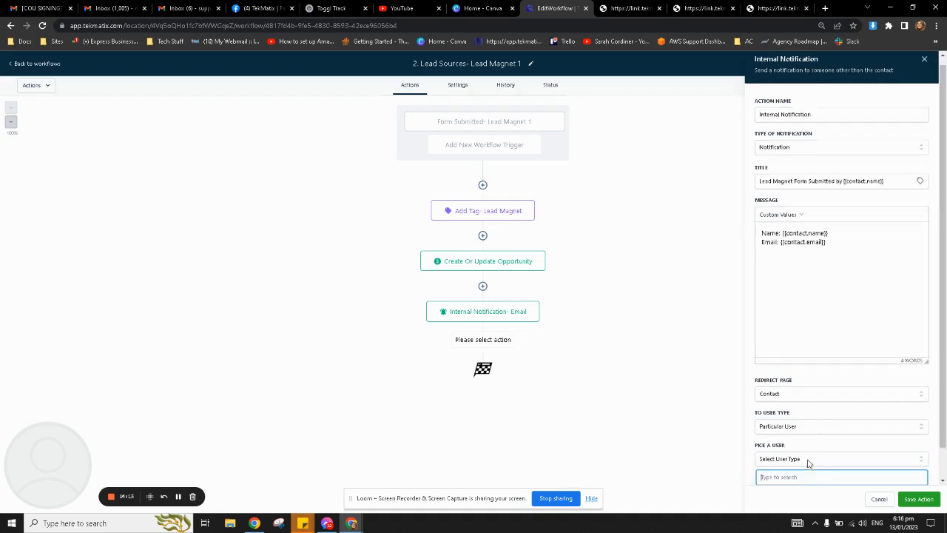
{"action": "left_click", "coordinate": [806, 468]}
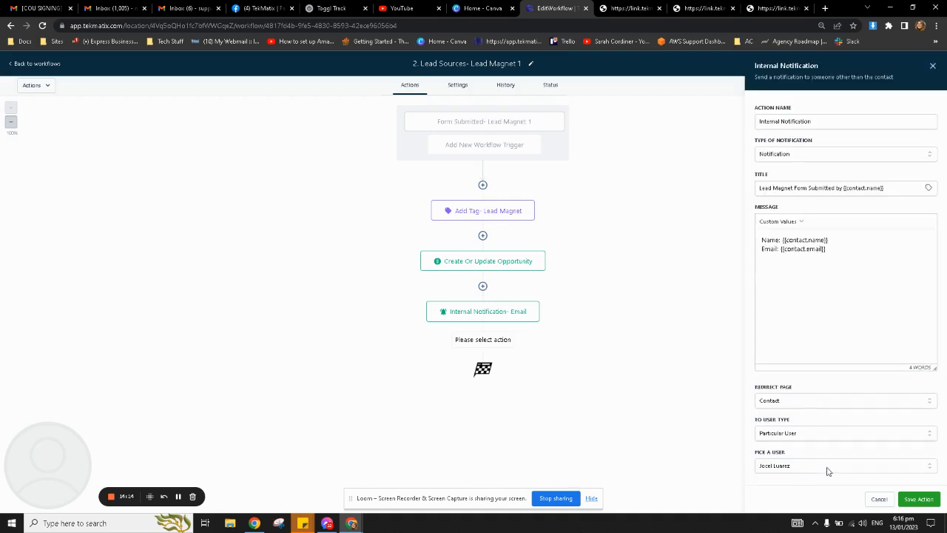
{"action": "left_click", "coordinate": [918, 499]}
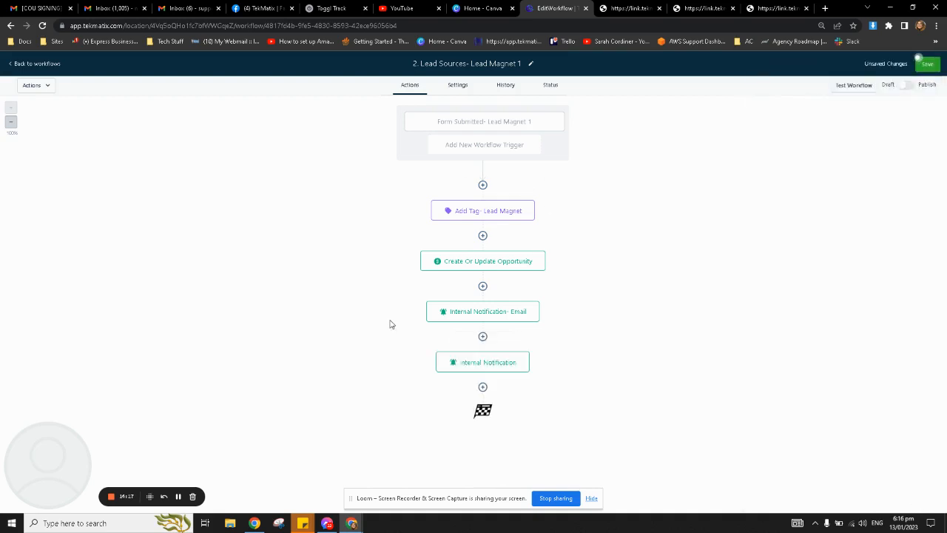
Publish and save the Lead Magnet 1 workflow, then return to Workflows.
{"action": "left_click", "coordinate": [905, 85]}
{"action": "left_click", "coordinate": [926, 64]}
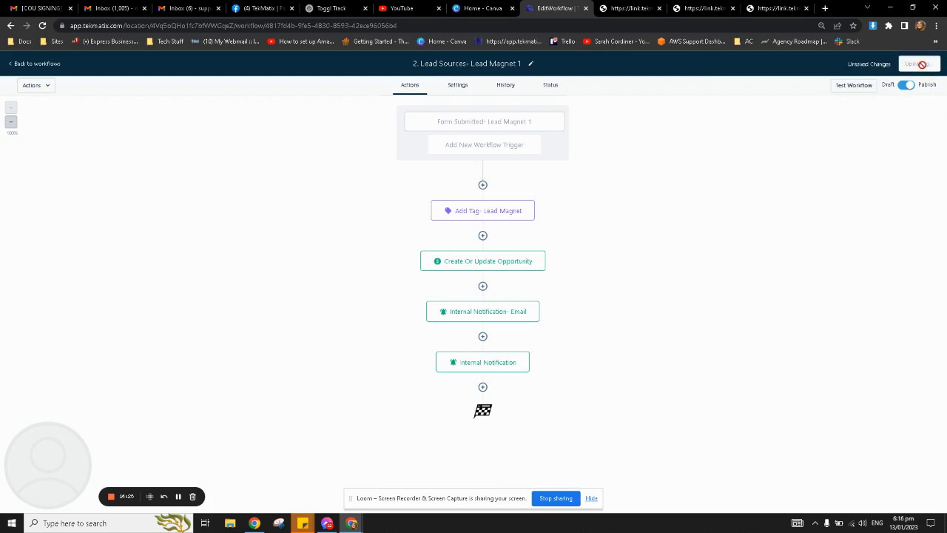
{"action": "left_click", "coordinate": [47, 65]}
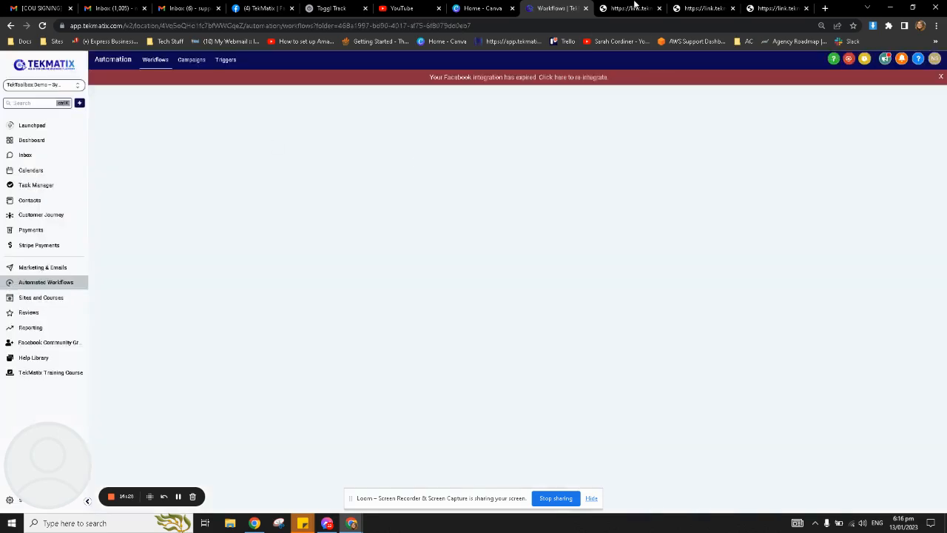
Reload the lead form and submit a test entry with saved first name and email.
{"action": "left_click", "coordinate": [630, 8]}
{"action": "left_click", "coordinate": [42, 27]}
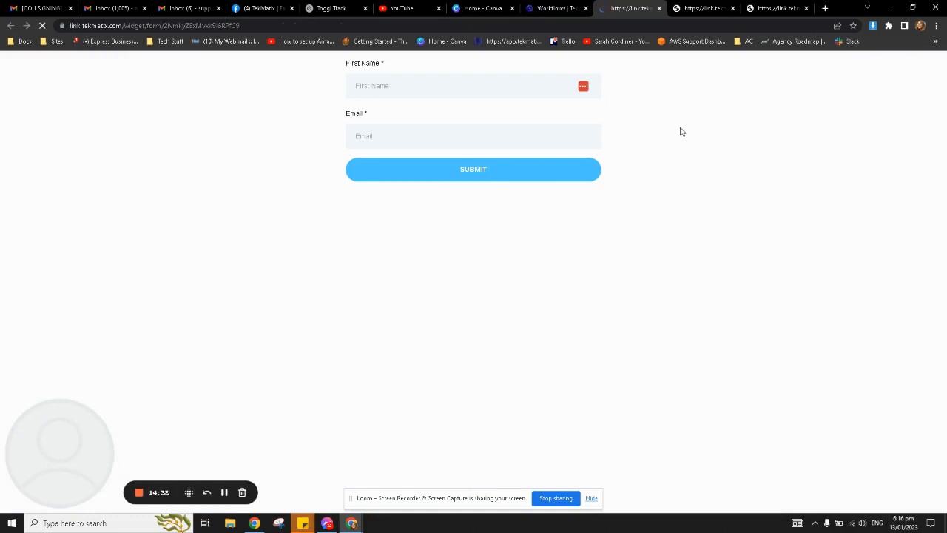
{"action": "left_click", "coordinate": [427, 86]}
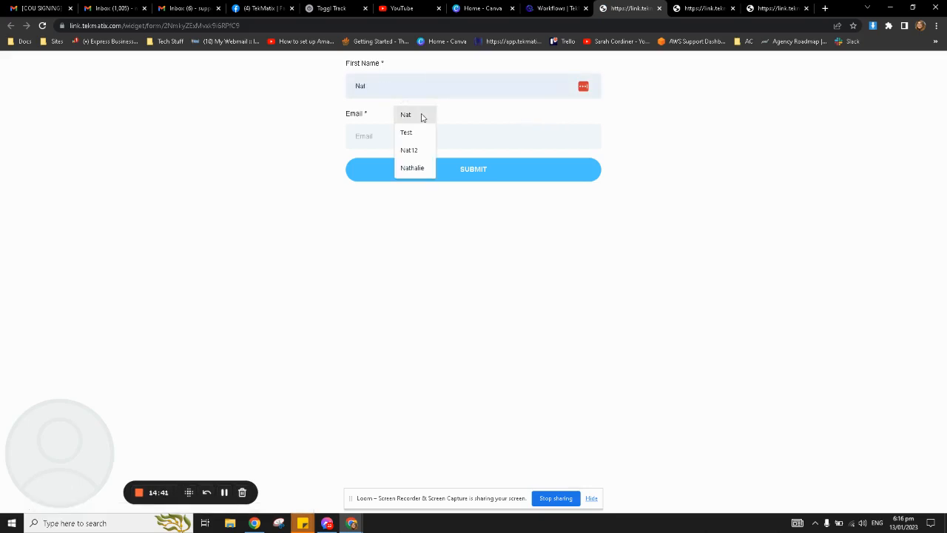
{"action": "left_click", "coordinate": [421, 117]}
{"action": "left_click", "coordinate": [408, 135]}
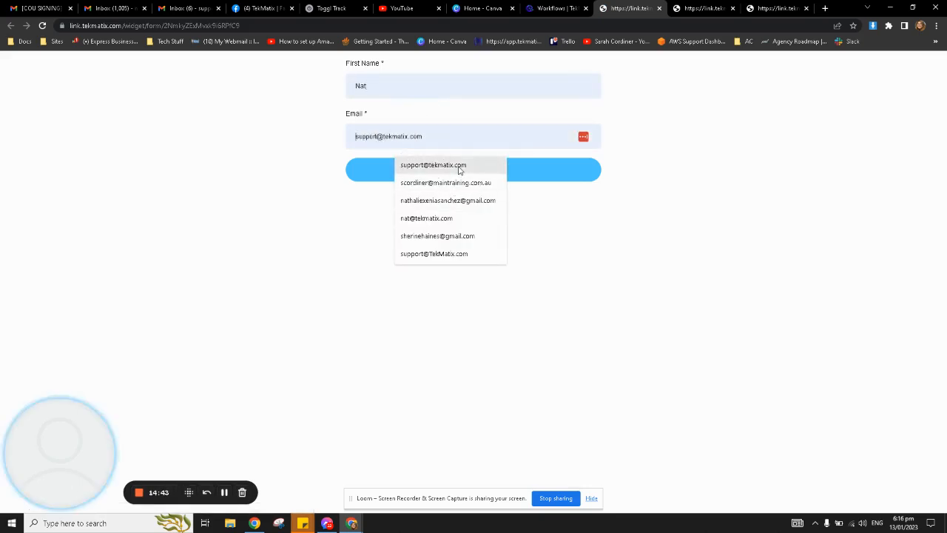
{"action": "left_click", "coordinate": [459, 165]}
{"action": "left_click", "coordinate": [489, 176]}
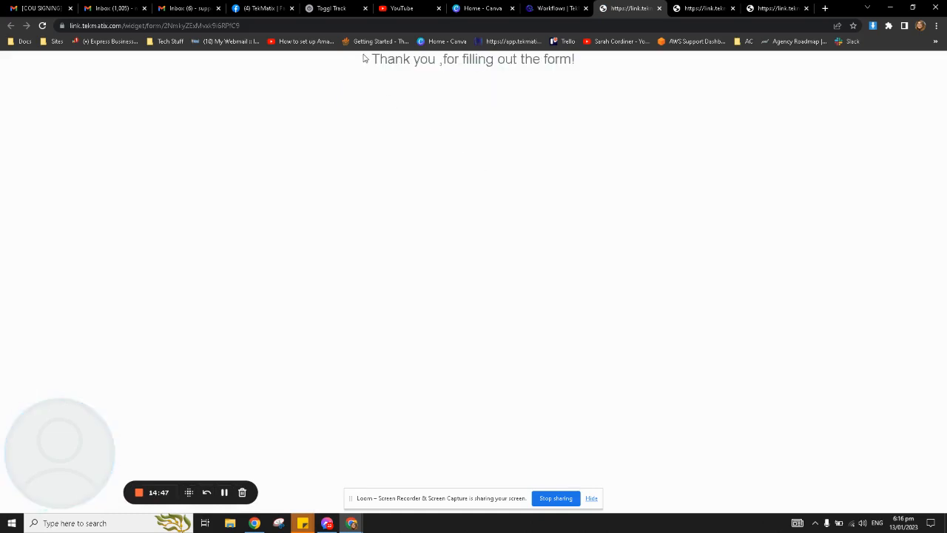
Check the thank-you confirmation and go back to the Workflows tab.
{"action": "left_click_drag", "start_coordinate": [366, 59], "coordinate": [603, 77]}
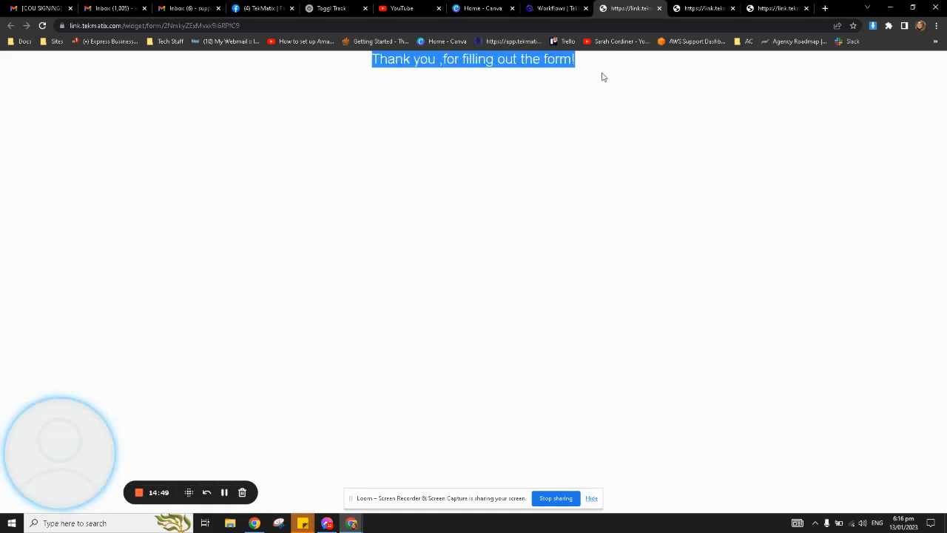
{"action": "left_click", "coordinate": [603, 77]}
{"action": "left_click_drag", "start_coordinate": [593, 72], "coordinate": [373, 60]}
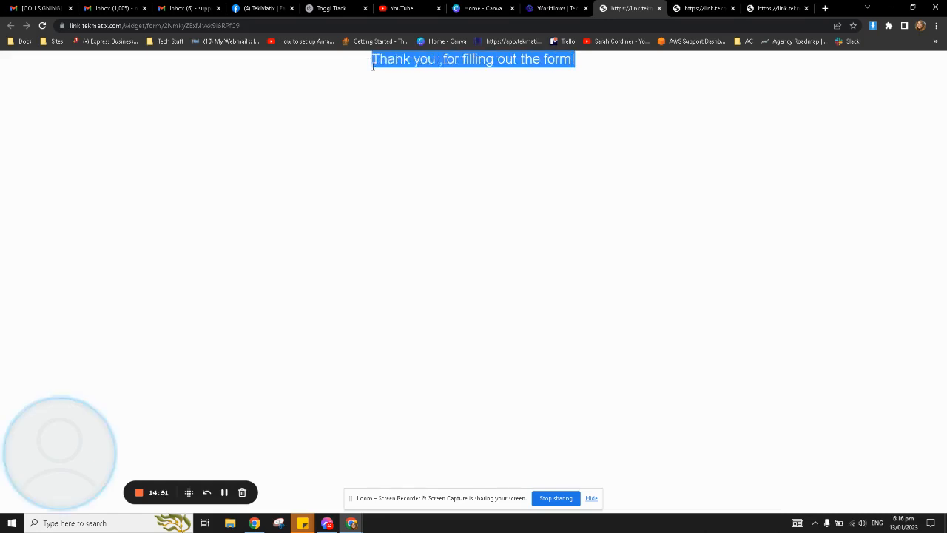
{"action": "left_click", "coordinate": [569, 8]}
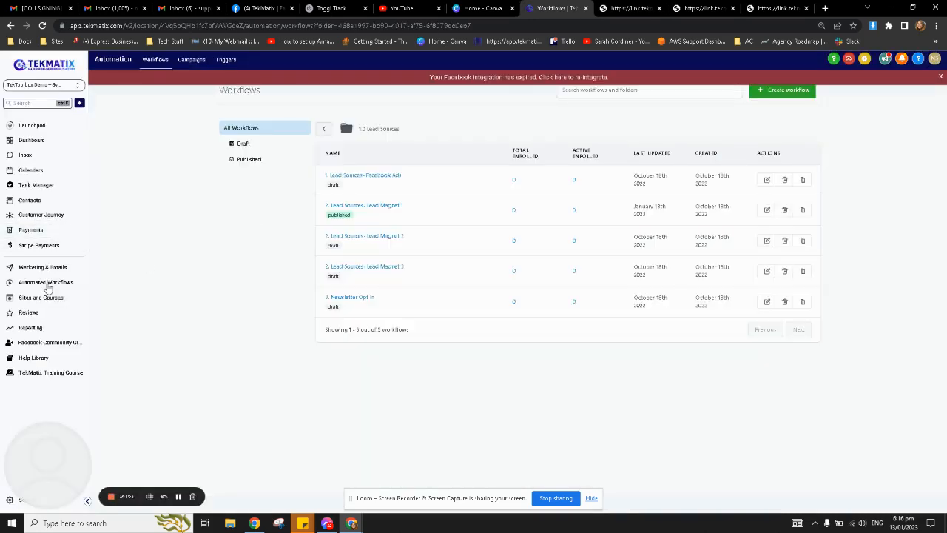
Open the Lead Magnet 1 form in the Sites > Forms builder.
{"action": "left_click", "coordinate": [46, 298]}
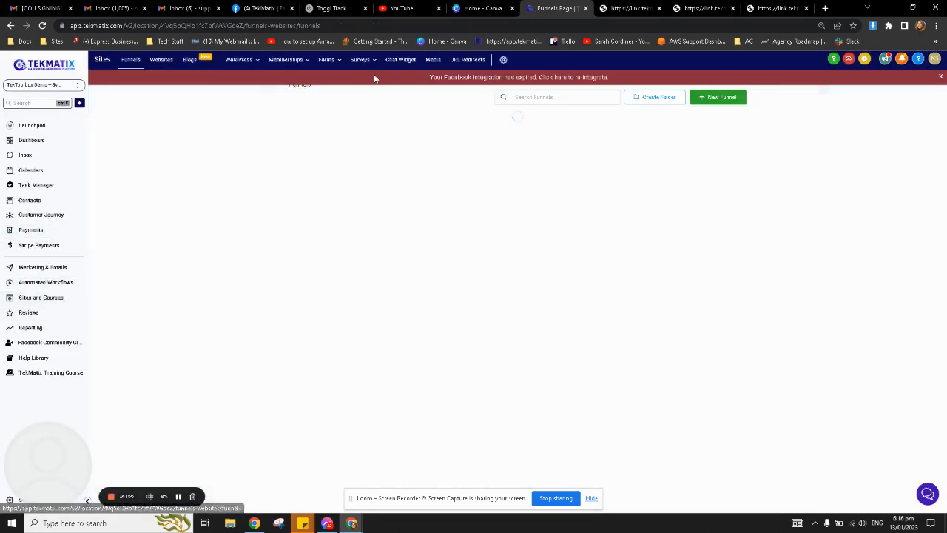
{"action": "left_click", "coordinate": [301, 59]}
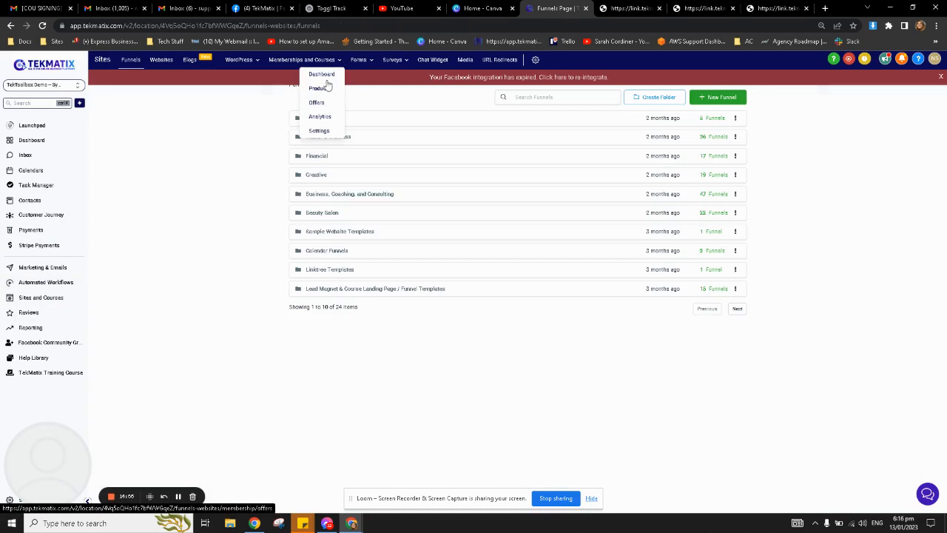
{"action": "mouse_move", "coordinate": [364, 63]}
{"action": "left_click", "coordinate": [344, 75]}
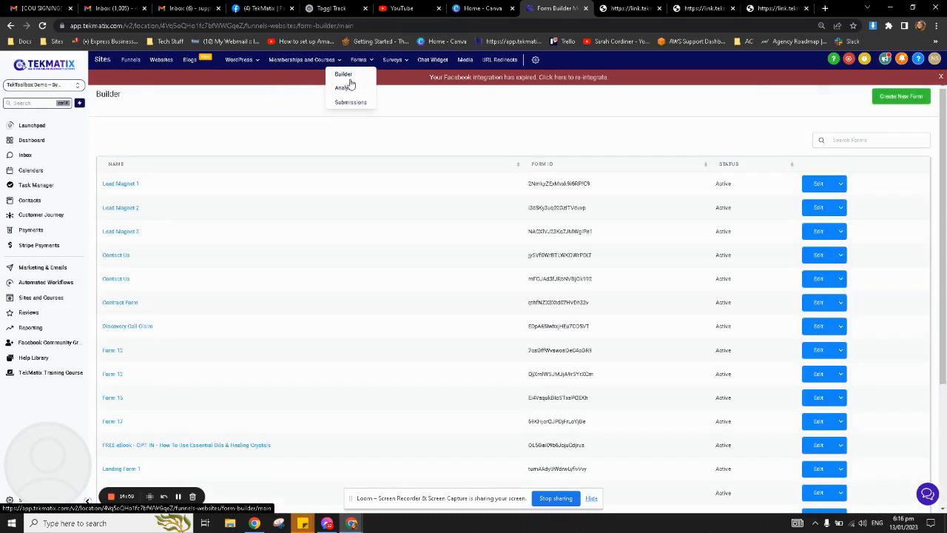
{"action": "left_click", "coordinate": [115, 187]}
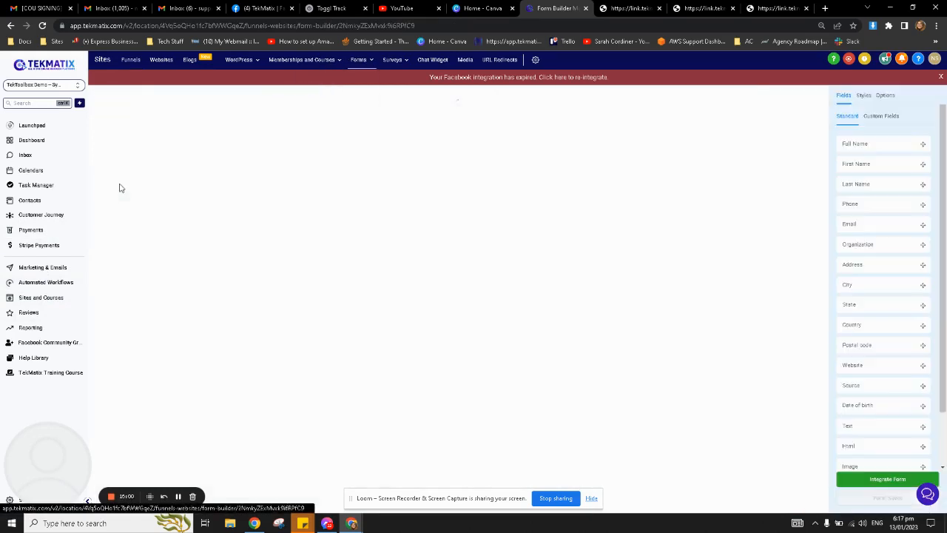
Review the form's on-submit thank-you message, then leave unsaved for the Automated Workflows list.
{"action": "left_click", "coordinate": [885, 96]}
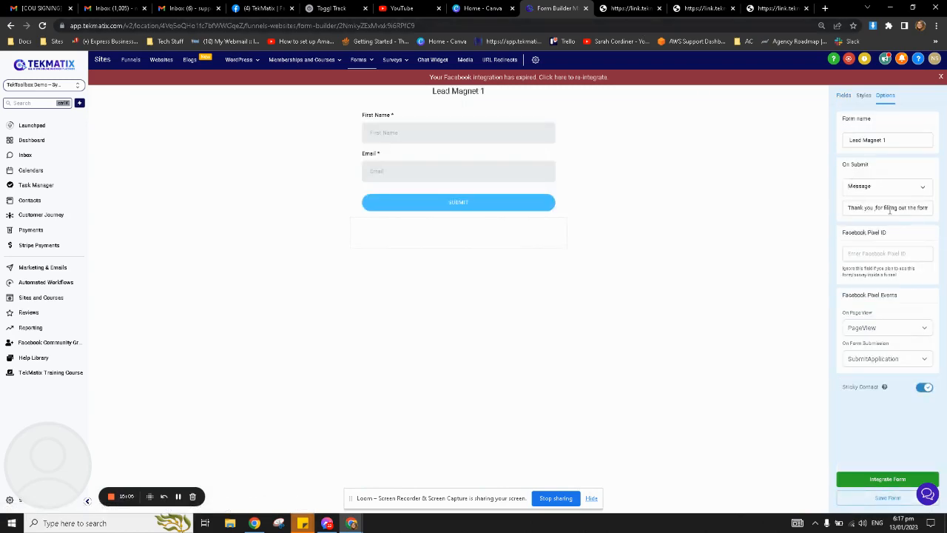
{"action": "left_click", "coordinate": [630, 8]}
{"action": "left_click", "coordinate": [554, 8]}
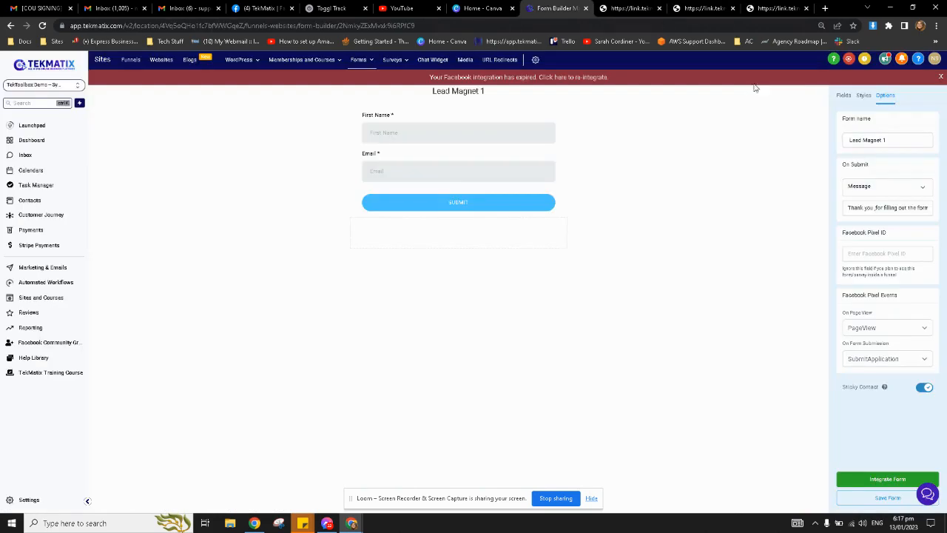
{"action": "left_click", "coordinate": [916, 207]}
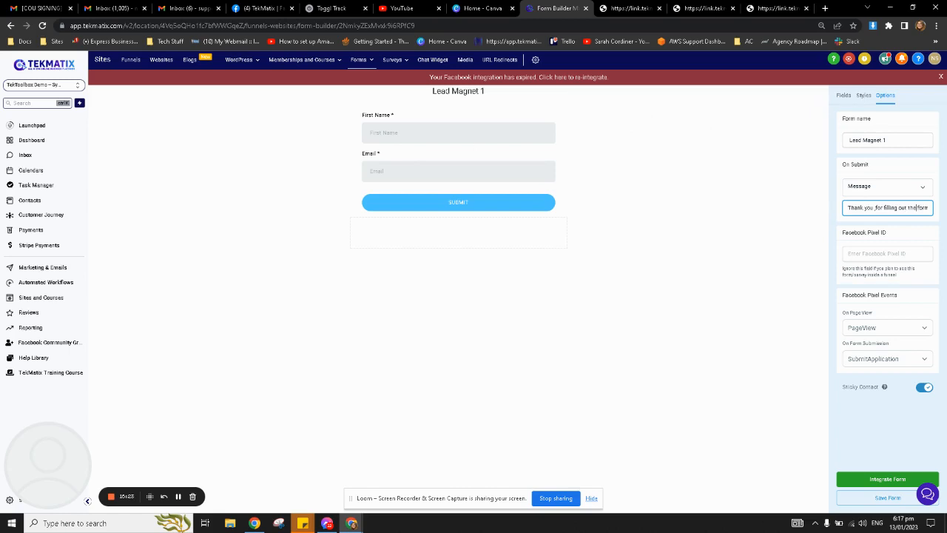
{"action": "left_click", "coordinate": [940, 77]}
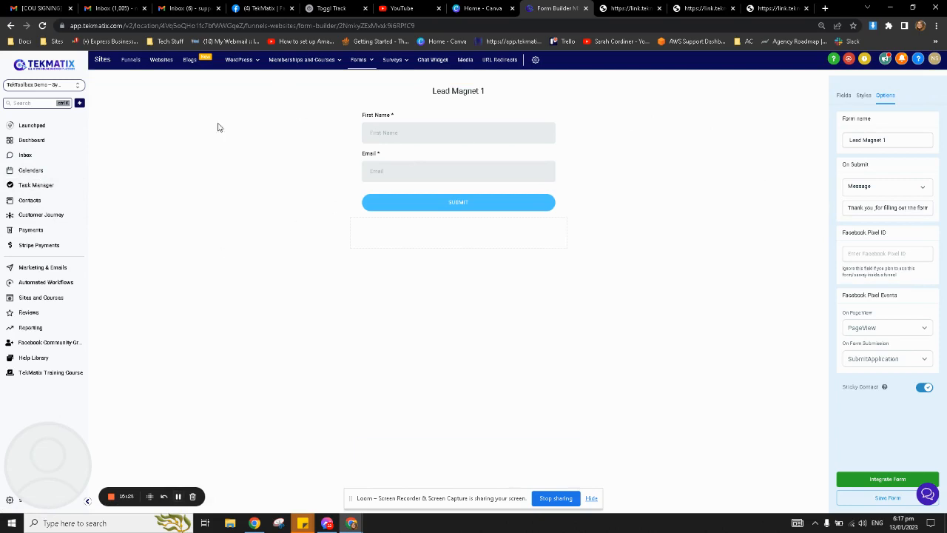
{"action": "left_click", "coordinate": [45, 282]}
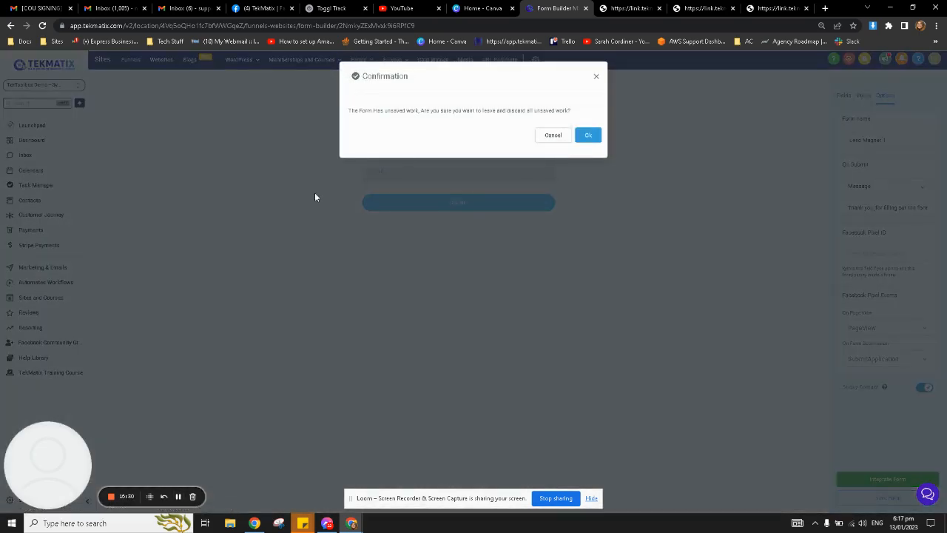
{"action": "left_click", "coordinate": [592, 135]}
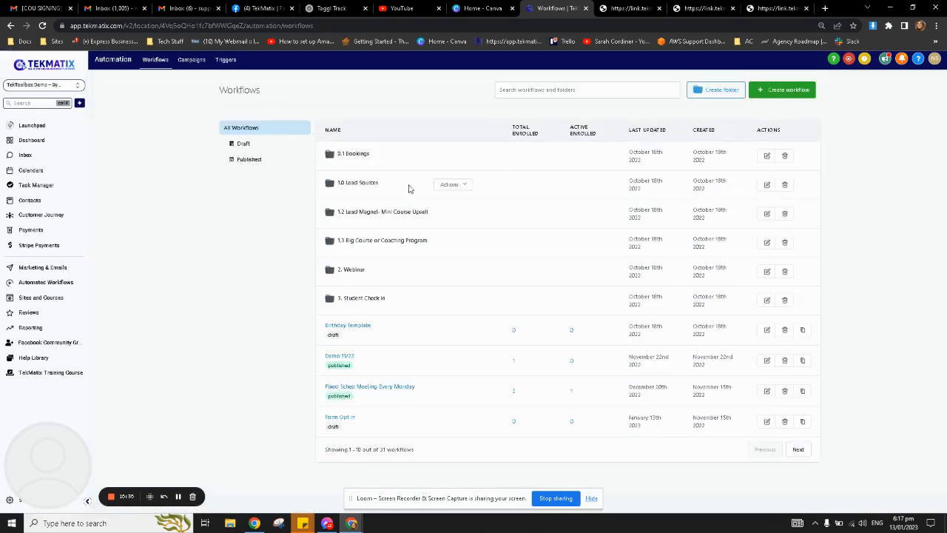
Open the '2. Lead Sources- Lead Magnet 1' workflow from the 1.0 Lead Sources folder.
{"action": "left_click", "coordinate": [362, 185]}
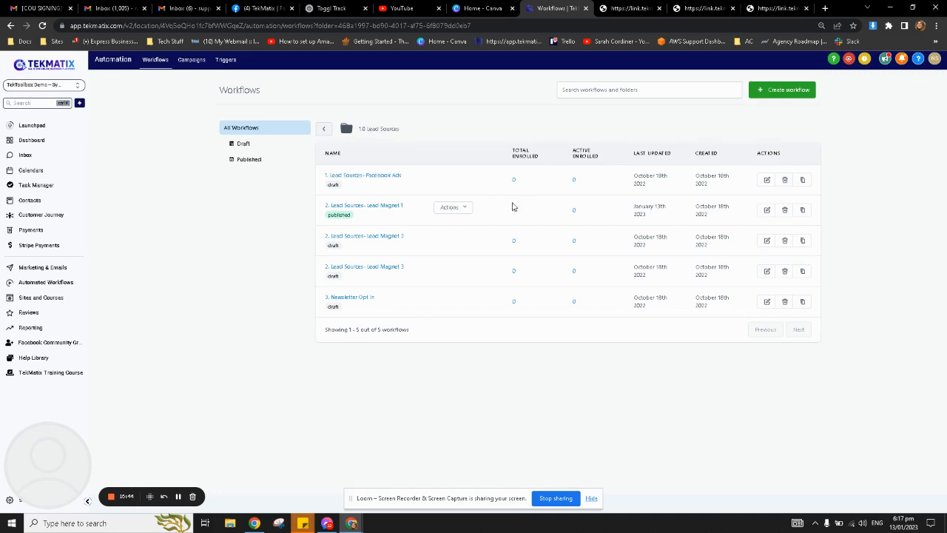
{"action": "left_click_drag", "start_coordinate": [542, 159], "coordinate": [501, 156]}
{"action": "left_click", "coordinate": [476, 153]}
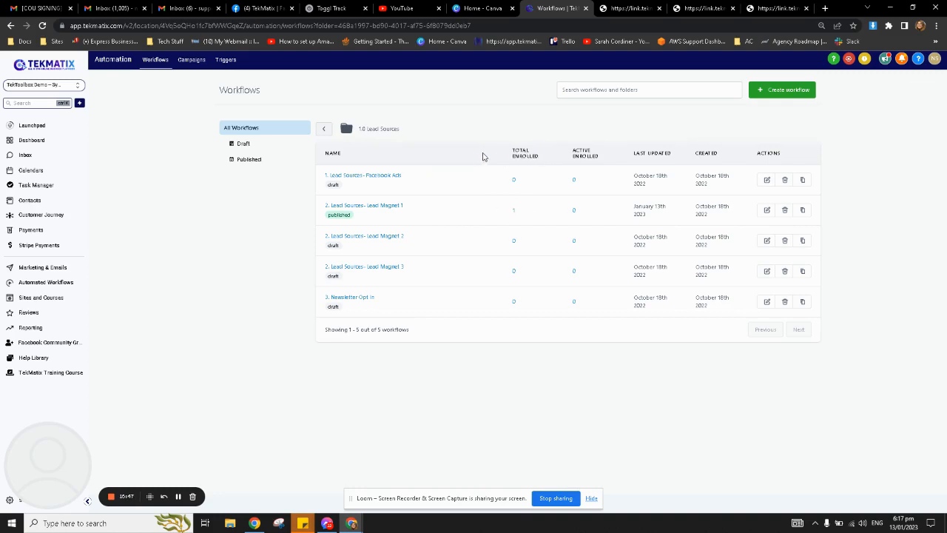
{"action": "left_click", "coordinate": [515, 216]}
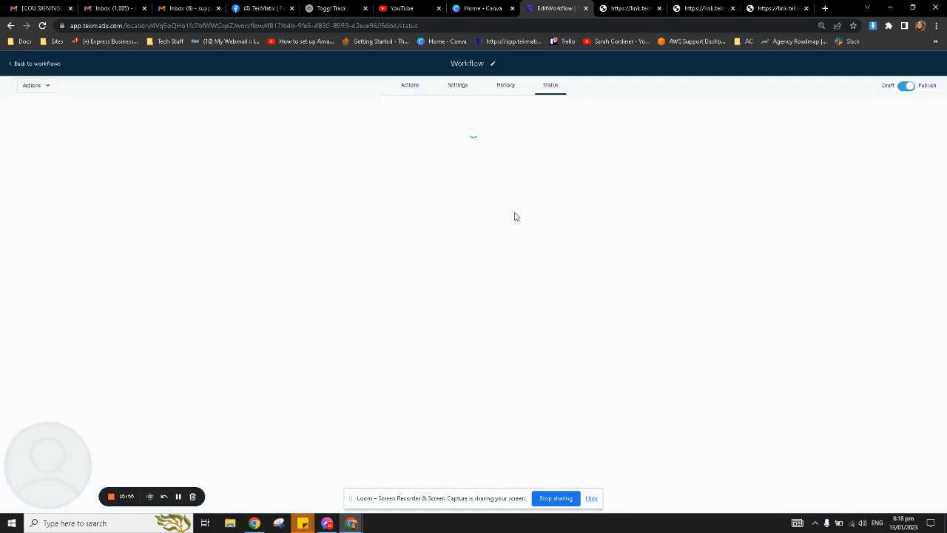
Check the Status tab: test contact Finished at Internal Notification with no next execution.
{"action": "left_click", "coordinate": [409, 93]}
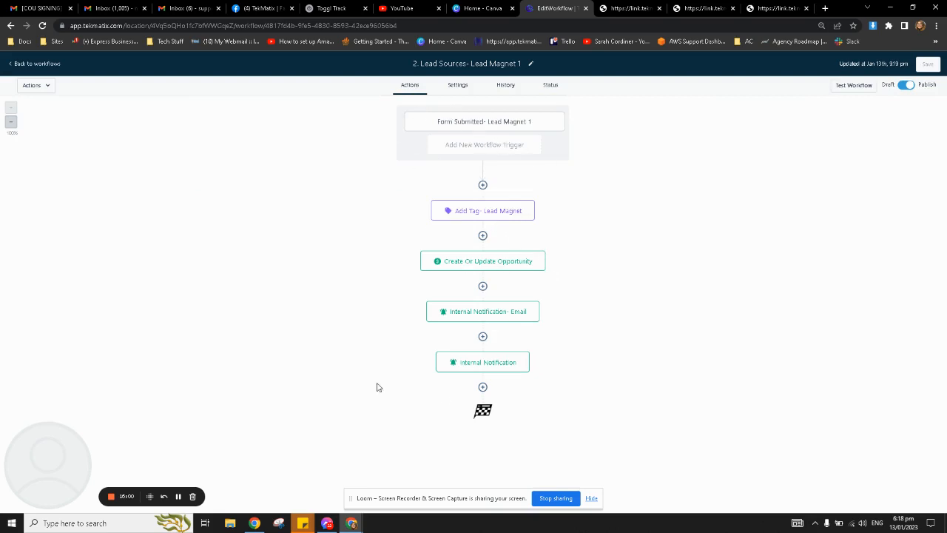
{"action": "left_click", "coordinate": [554, 88]}
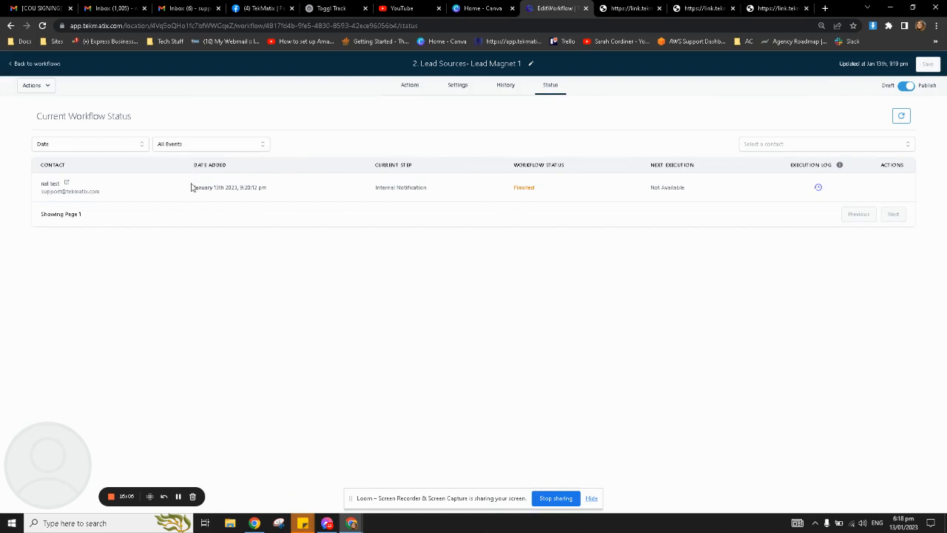
{"action": "left_click_drag", "start_coordinate": [193, 187], "coordinate": [300, 193]}
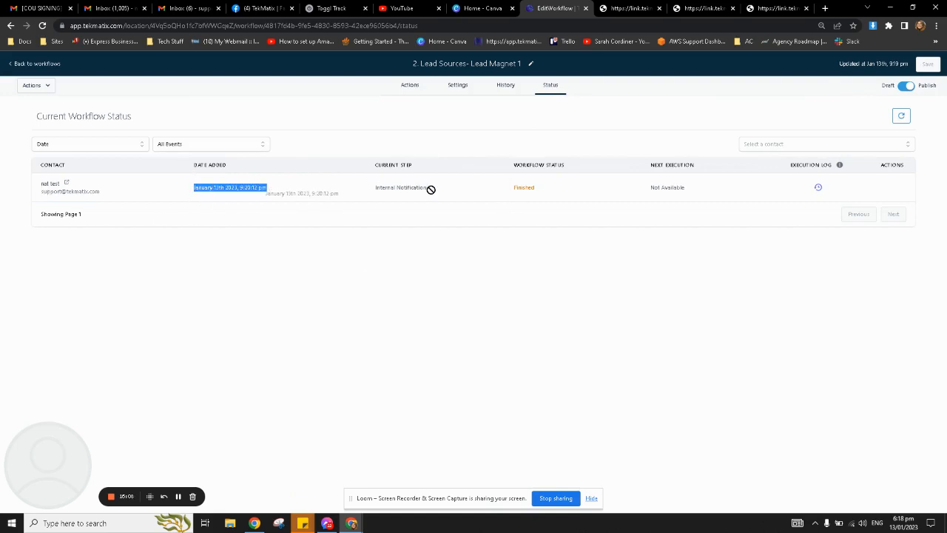
{"action": "left_click_drag", "start_coordinate": [434, 191], "coordinate": [392, 194]}
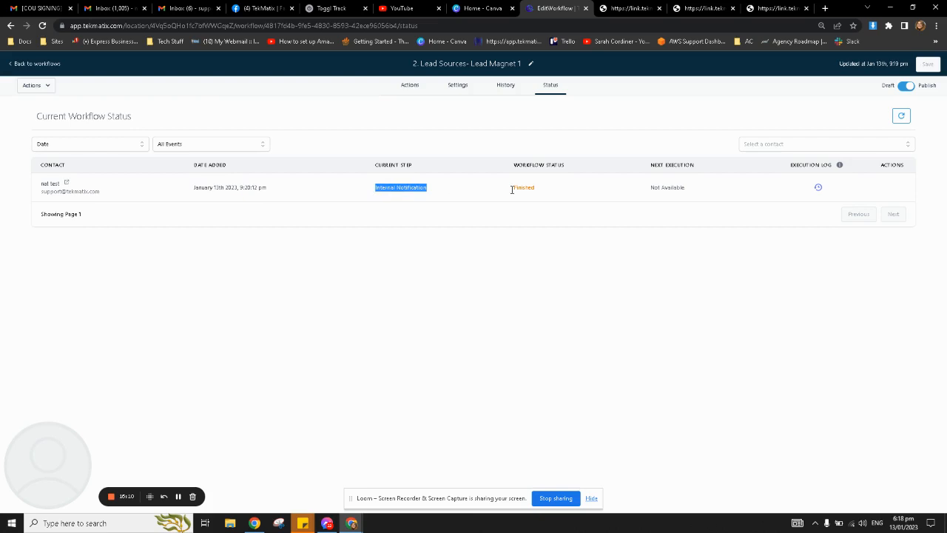
{"action": "mouse_move", "coordinate": [511, 189]}
{"action": "left_mouse_down"}
{"action": "mouse_move", "coordinate": [547, 194]}
{"action": "mouse_move", "coordinate": [508, 192]}
{"action": "left_mouse_up"}
{"action": "left_click", "coordinate": [546, 245]}
{"action": "left_click_drag", "start_coordinate": [650, 190], "coordinate": [712, 197]}
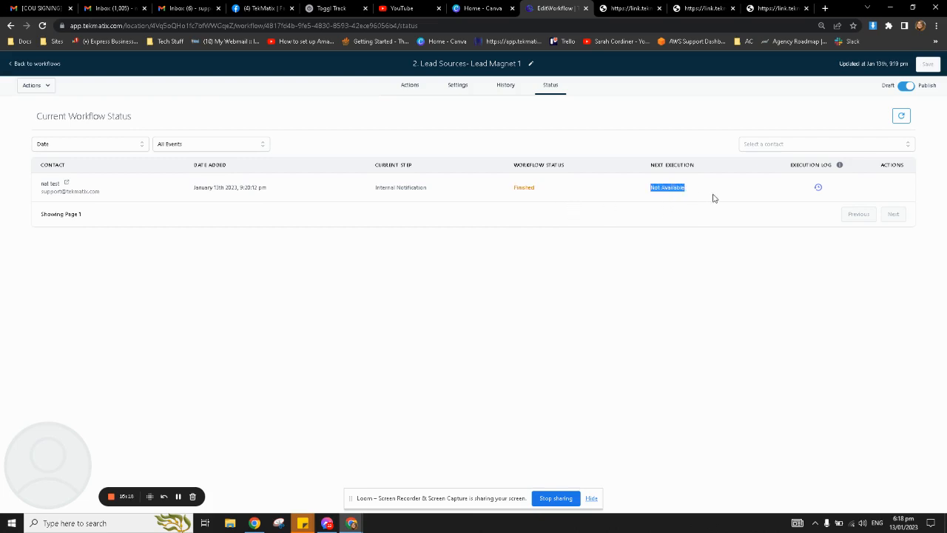
{"action": "left_click", "coordinate": [683, 272]}
{"action": "left_click", "coordinate": [413, 88]}
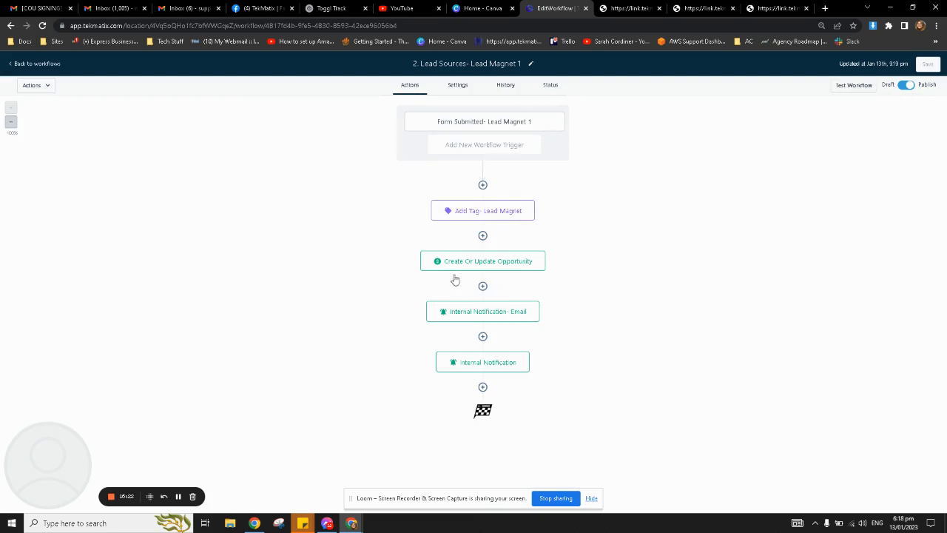
{"action": "left_click", "coordinate": [178, 497]}
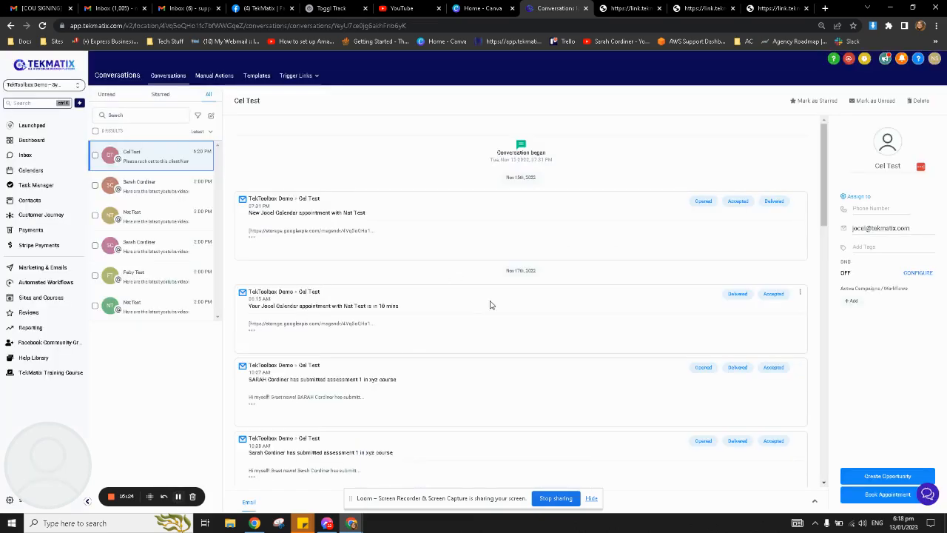
Expand the latest Lead Magnet Form Submitted message to read the contact request with name and email.
{"action": "scroll", "coordinate": [596, 349], "scroll_direction": "down", "scroll_amount": 1}
{"action": "scroll", "coordinate": [597, 350], "scroll_direction": "down", "scroll_amount": 10}
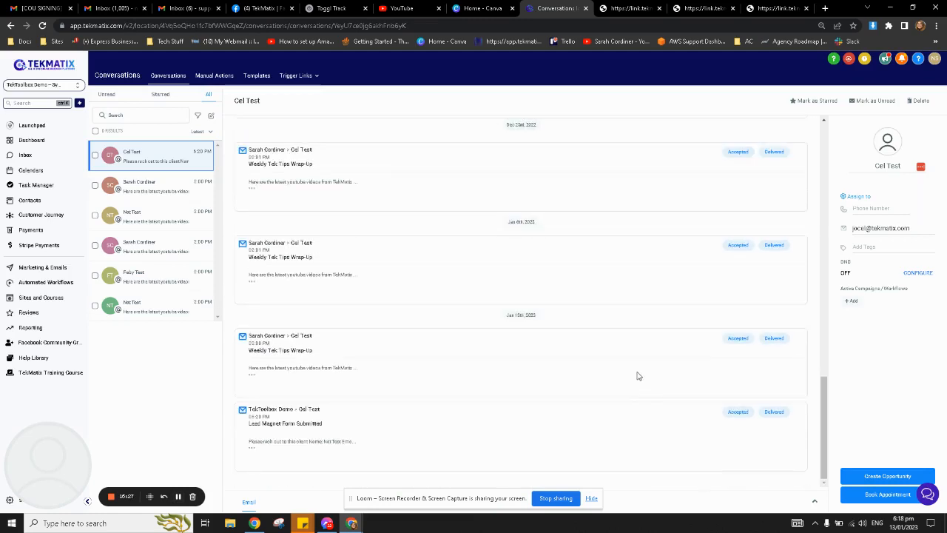
{"action": "left_click", "coordinate": [252, 448]}
{"action": "scroll", "coordinate": [315, 420], "scroll_direction": "down", "scroll_amount": 1}
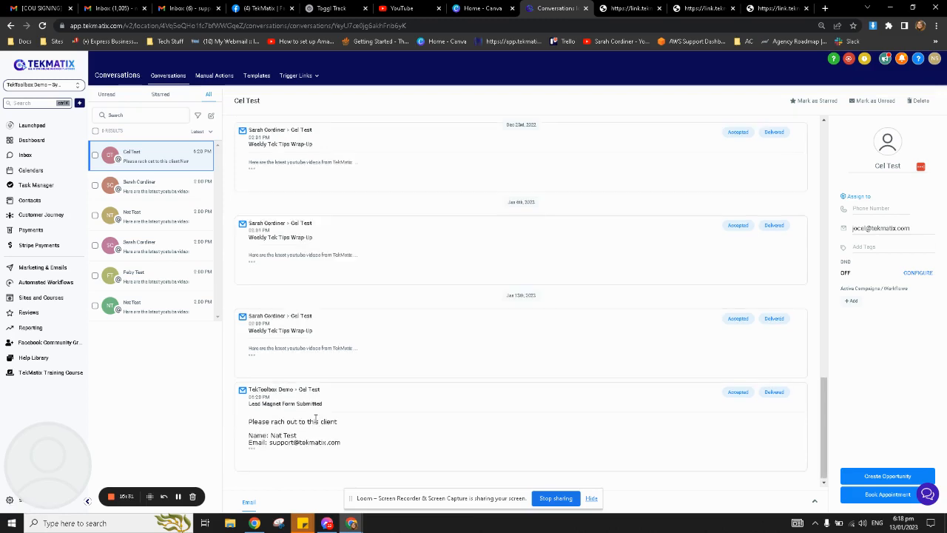
{"action": "left_click_drag", "start_coordinate": [249, 406], "coordinate": [340, 407]}
{"action": "left_click_drag", "start_coordinate": [252, 421], "coordinate": [343, 431]}
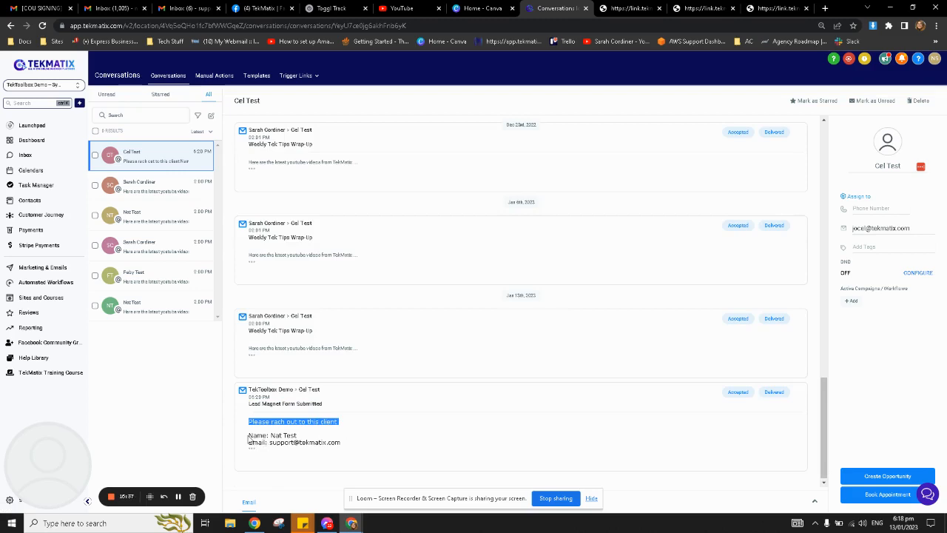
{"action": "left_click_drag", "start_coordinate": [249, 437], "coordinate": [318, 437]}
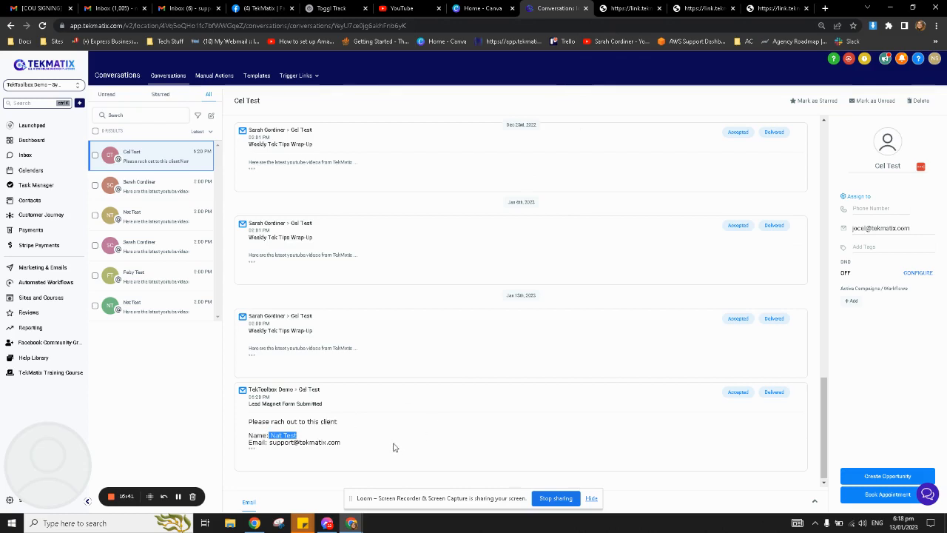
{"action": "left_click_drag", "start_coordinate": [375, 447], "coordinate": [271, 443]}
{"action": "left_click", "coordinate": [372, 435]}
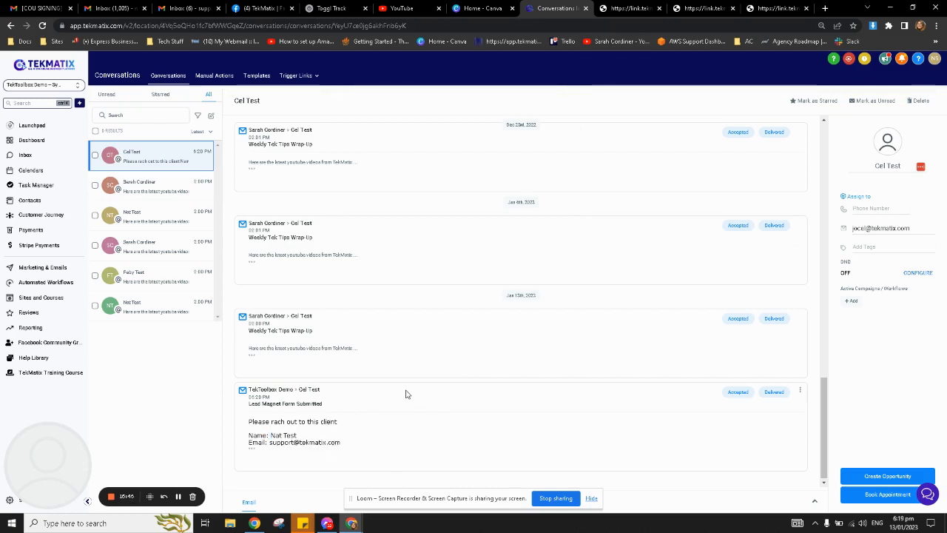